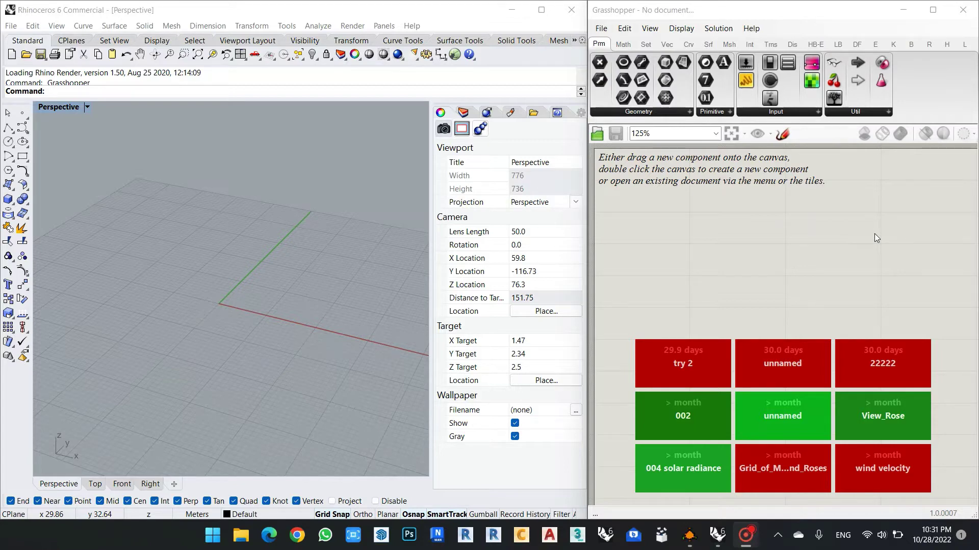
Step: Switch to K3DSurf and show its parametric surface definitions
left_click(689, 536)
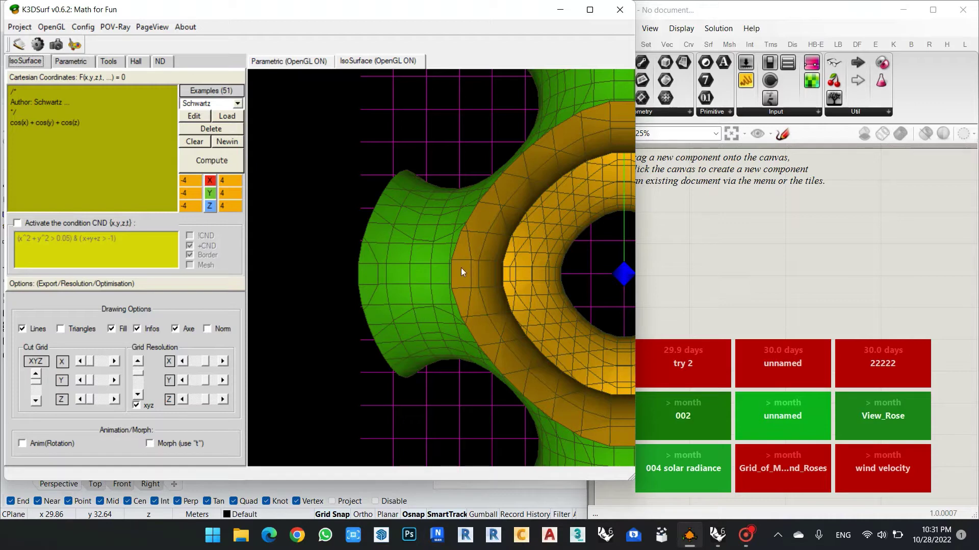
left_click(71, 61)
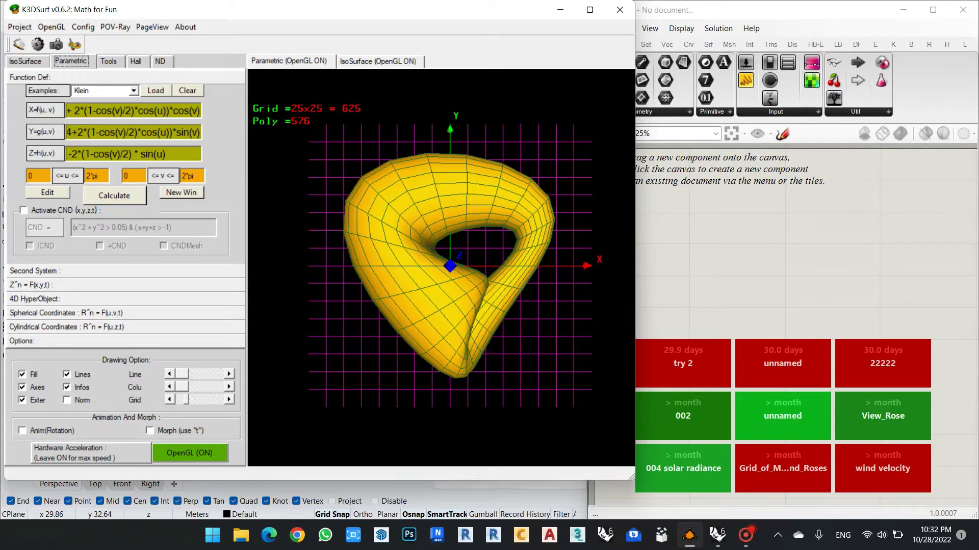
left_click(746, 535)
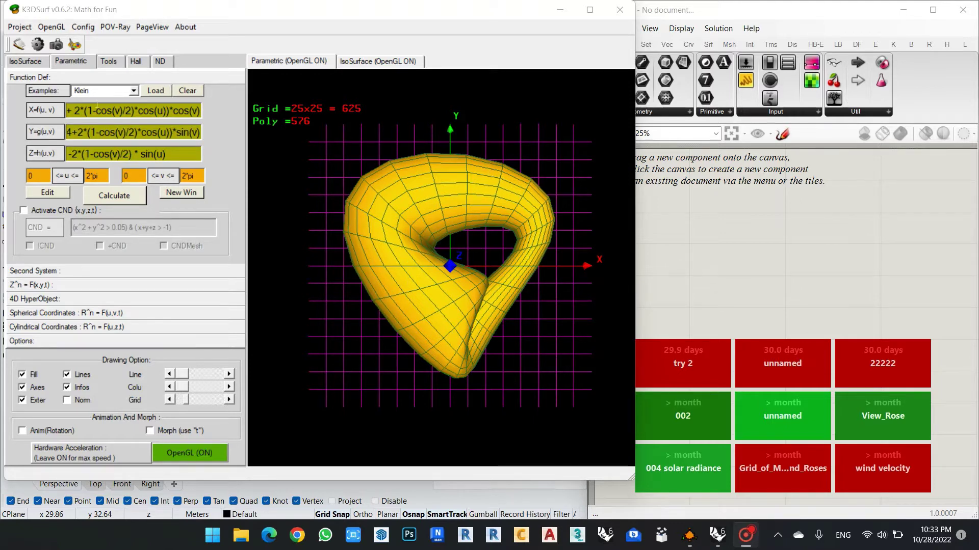
Step: Select the Klein_2 example among the parametric surfaces and inspect its shape in 3D
left_click(132, 90)
left_click(81, 99)
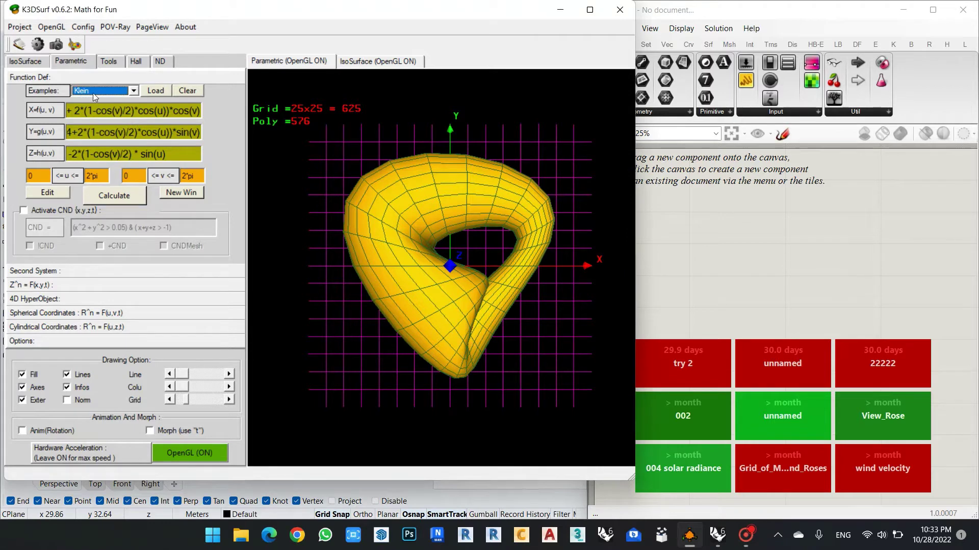
scroll(102, 90, "down", 4)
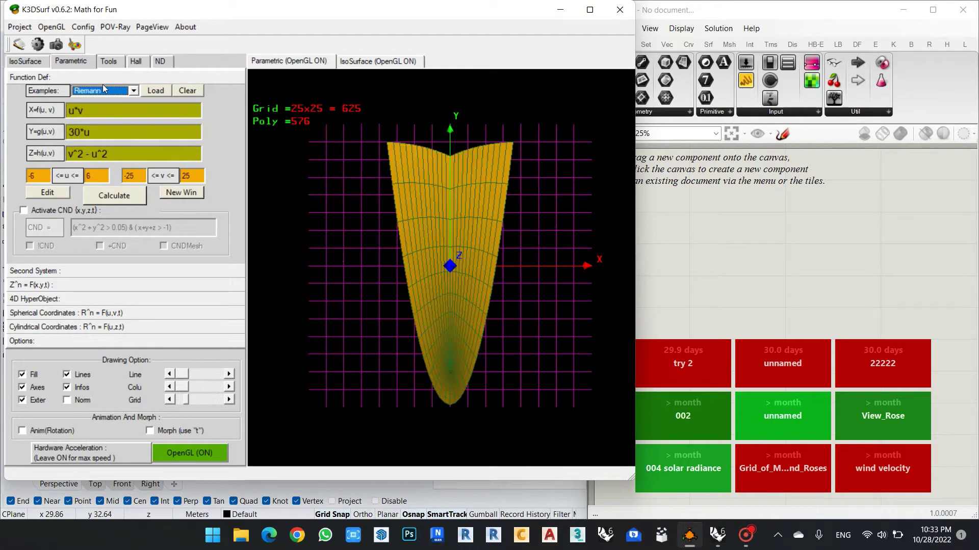
scroll(105, 89, "down", 1)
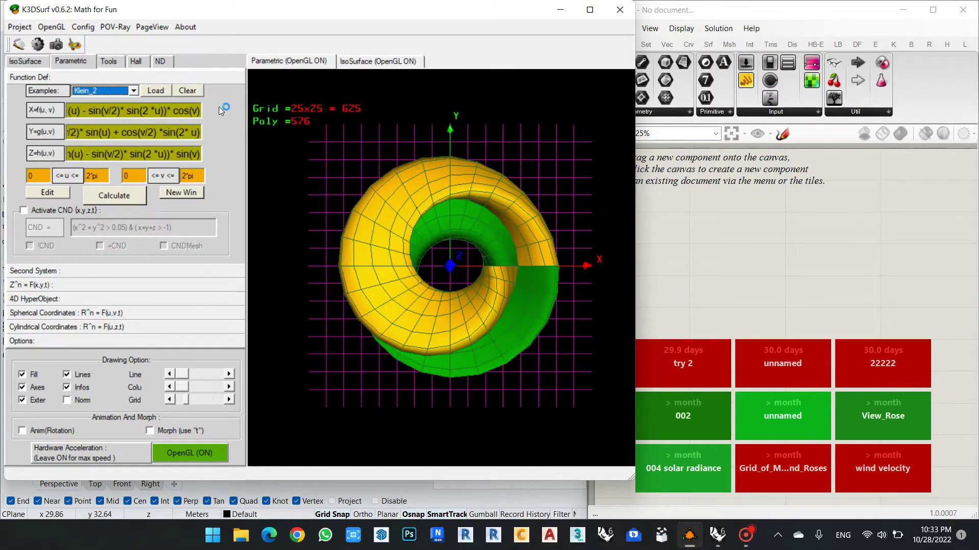
left_click_drag(434, 337, 435, 271)
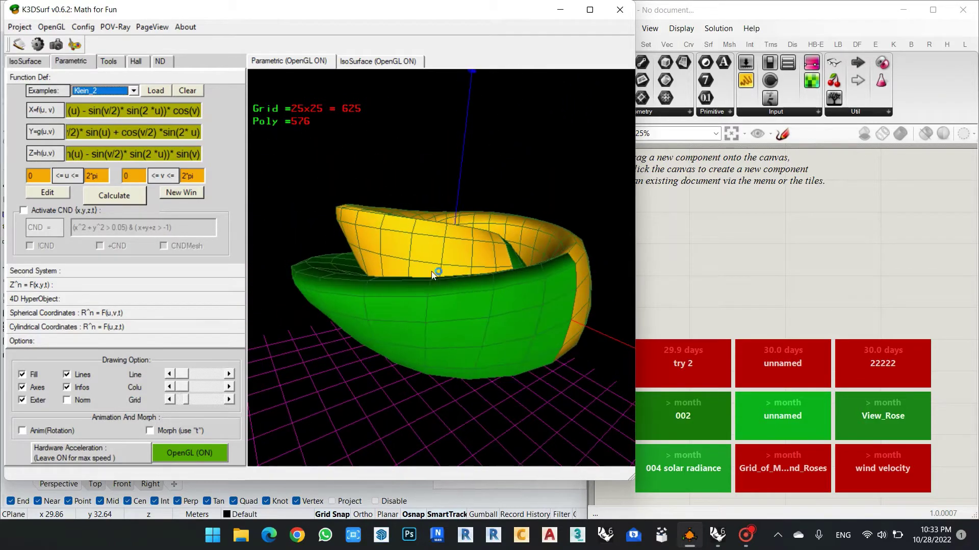
left_click(745, 535)
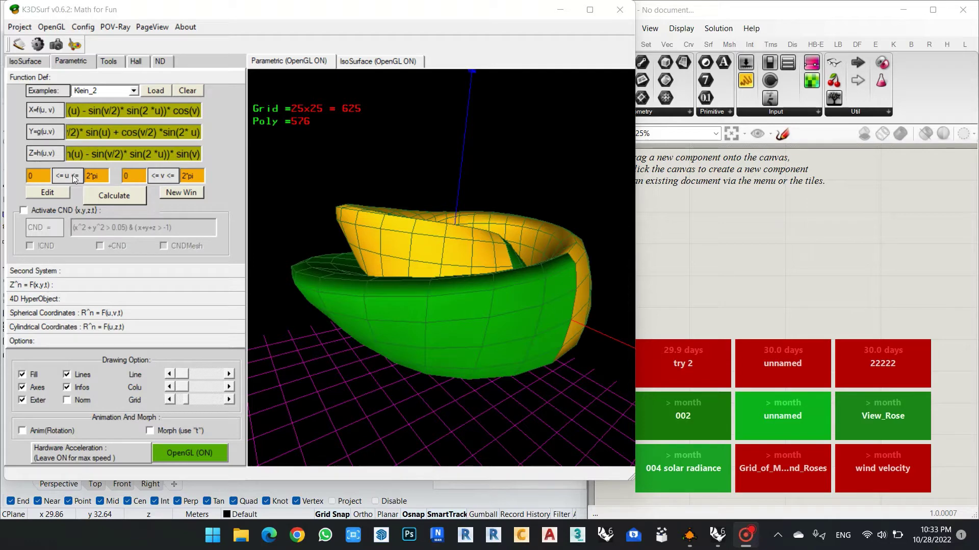
Step: Switch to Grasshopper and place a Range component on the empty canvas
left_click(739, 289)
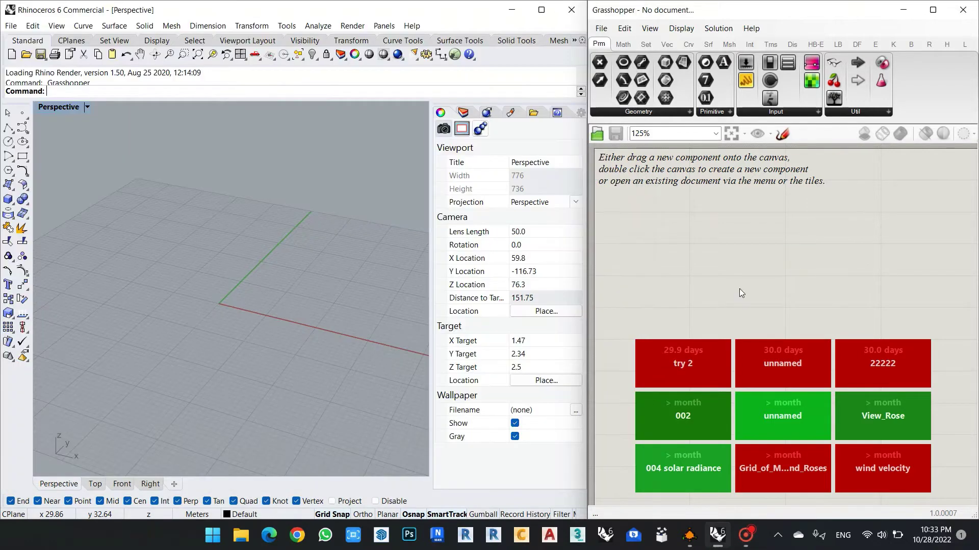
double_click(719, 260)
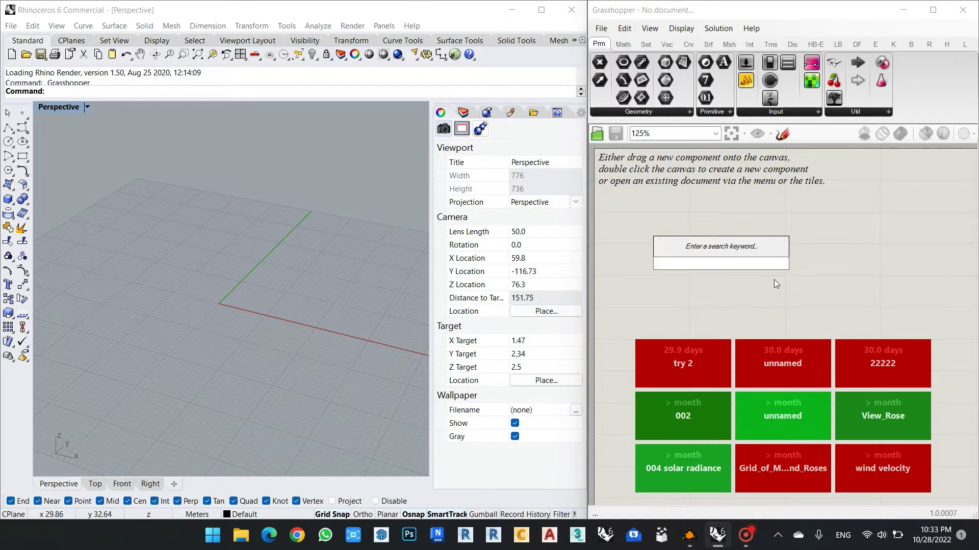
type("RANGE")
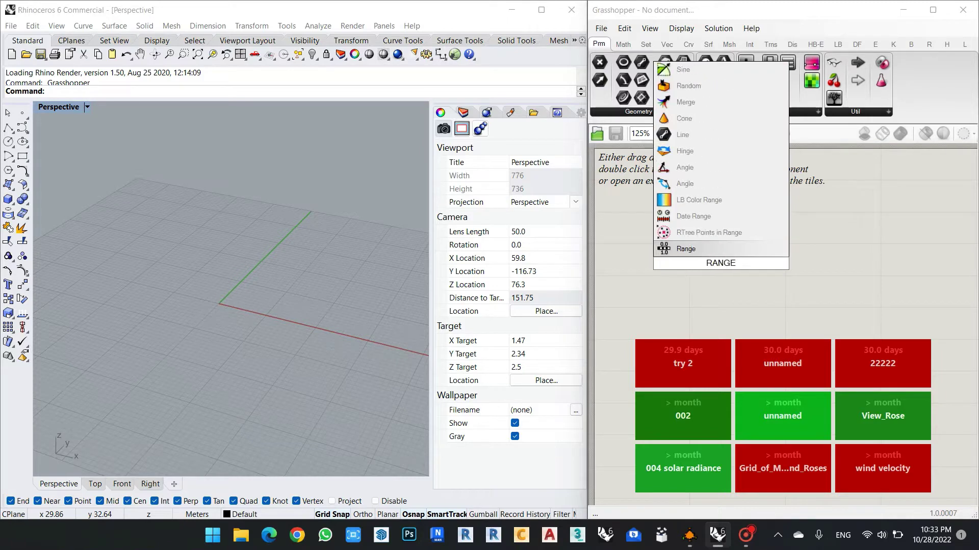
left_click(686, 248)
left_click_drag(718, 283, 830, 315)
Step: Add a Construct Domain component beside the Range component and connect its output to the Range's Domain input
left_click(623, 43)
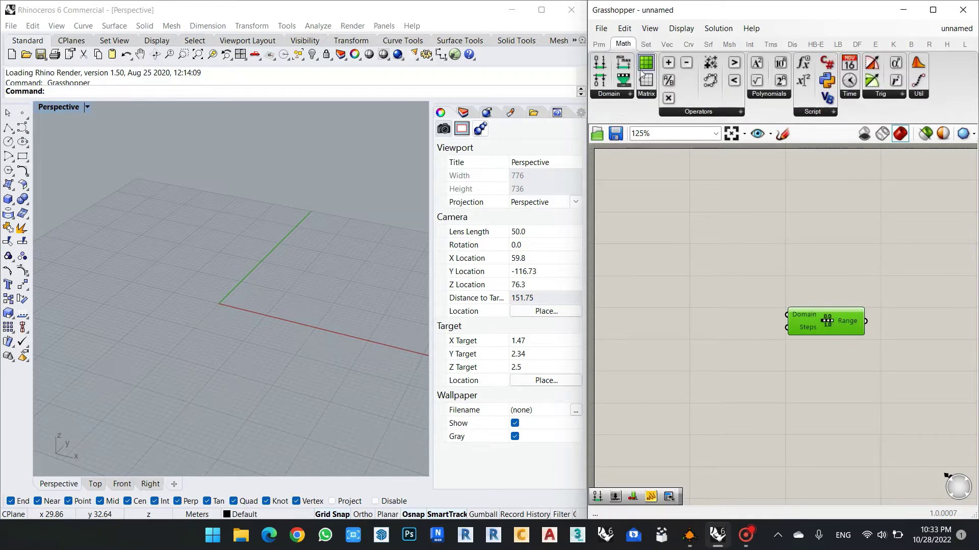
left_click(630, 94)
left_click_drag(616, 115, 726, 314)
left_click_drag(812, 324, 833, 324)
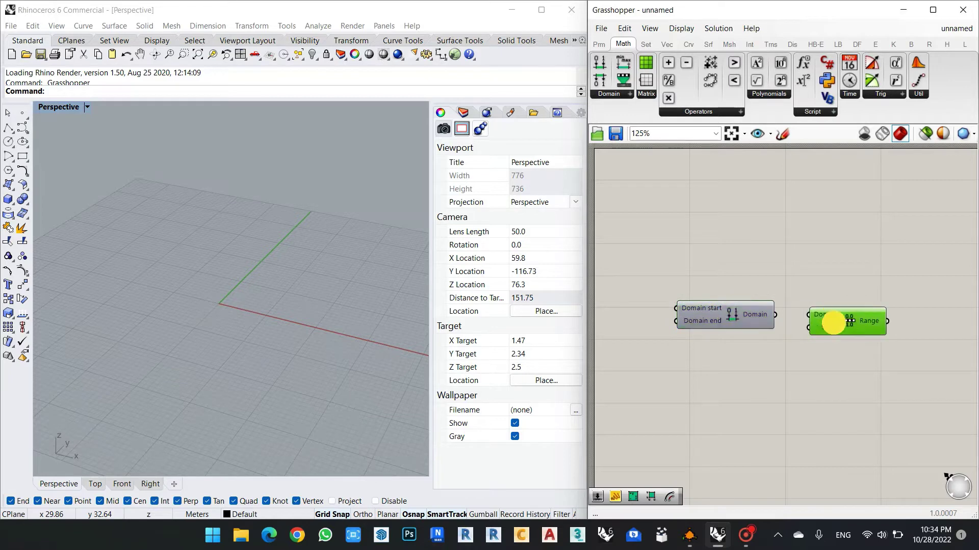
left_click_drag(776, 315, 838, 322)
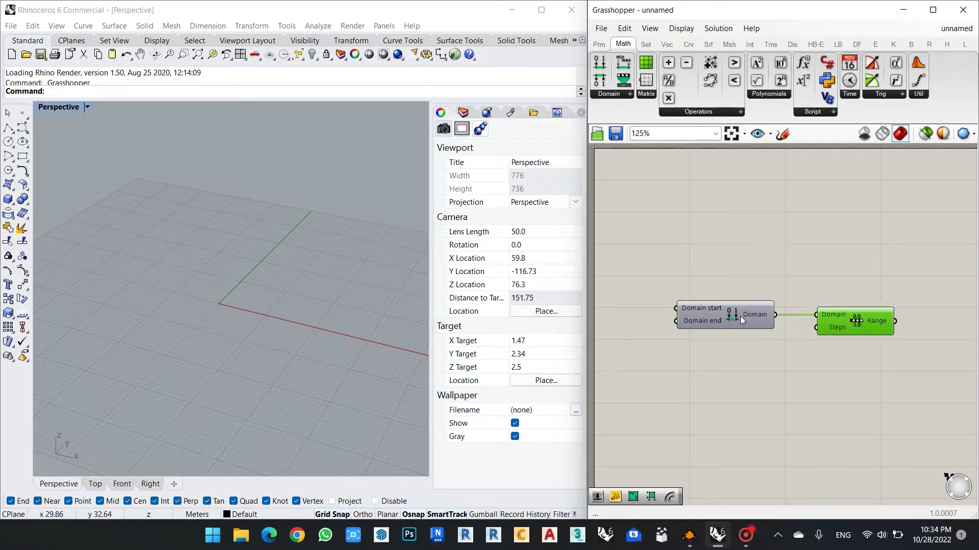
left_click_drag(740, 316, 771, 316)
scroll(770, 320, "down", 3)
scroll(770, 320, "up", 2)
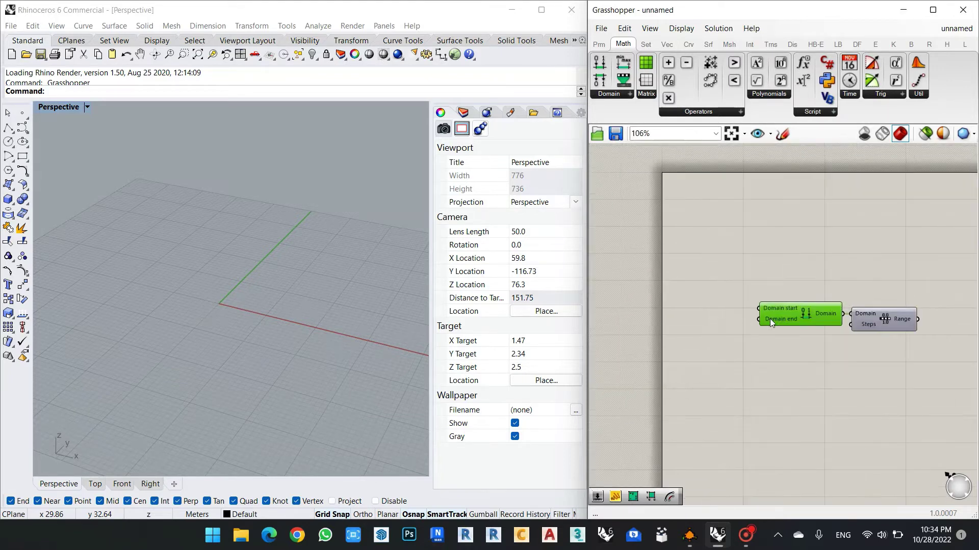
Step: Check the u and v limits of the Klein_2 surface in K3DSurf
left_click(689, 534)
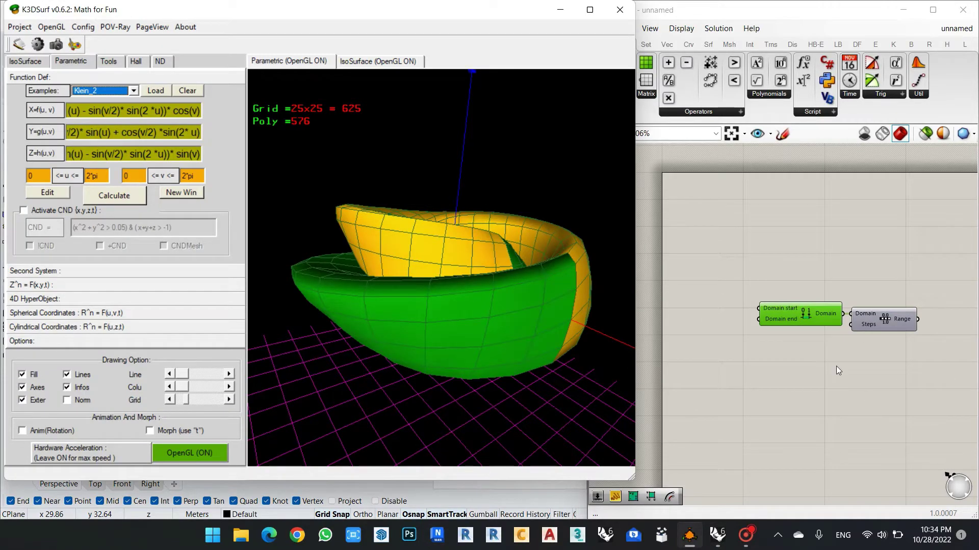
scroll(856, 311, "down", 4)
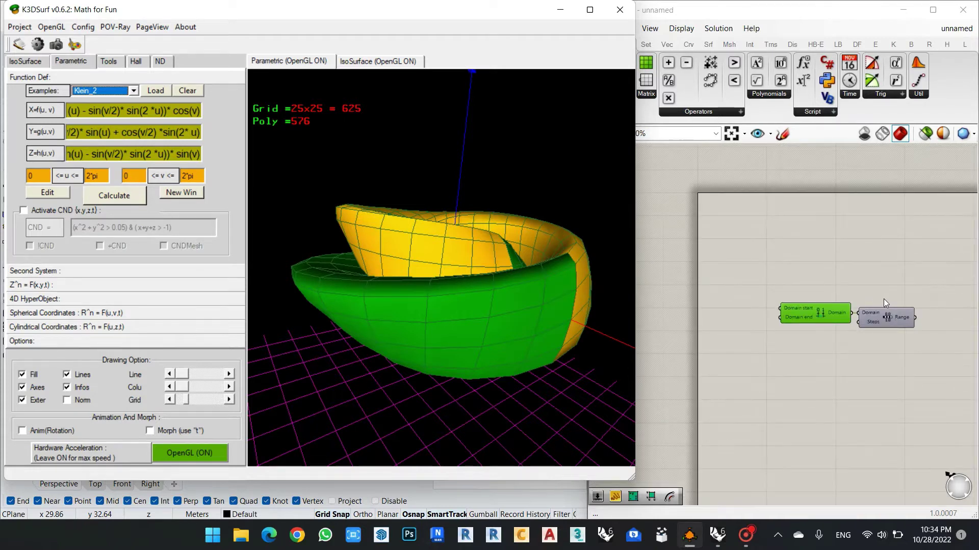
scroll(760, 312, "up", 2)
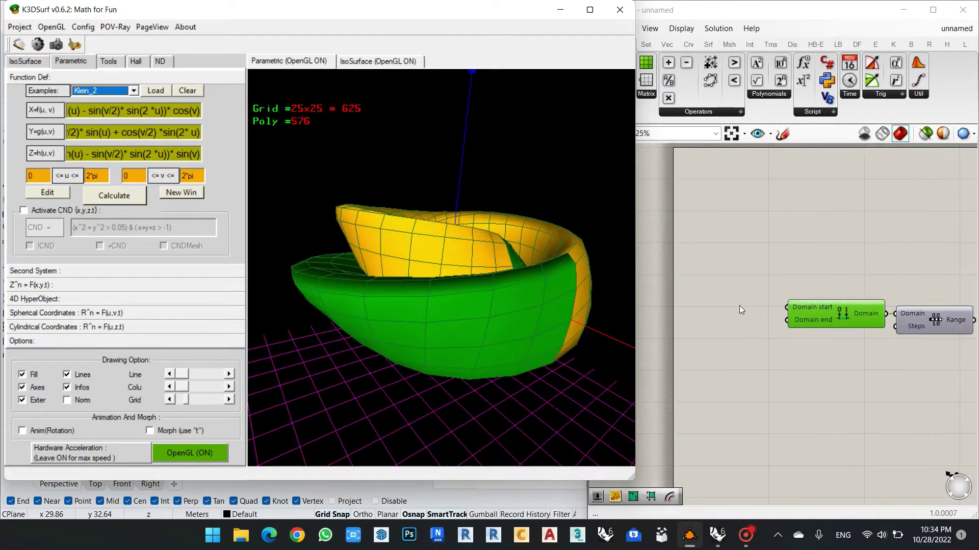
Step: Back in Grasshopper, add a compact panel containing 0 and connect it to the Domain start input
left_click(739, 304)
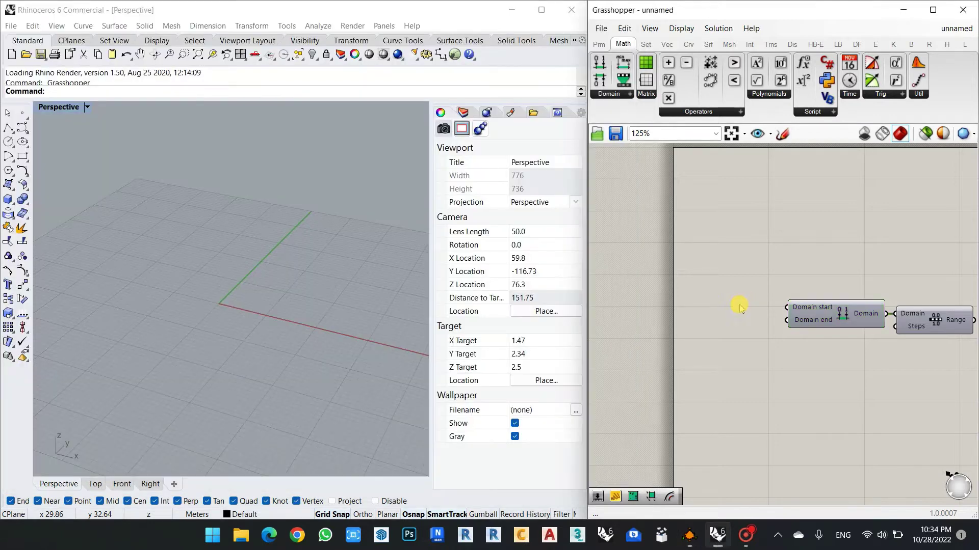
double_click(739, 304)
type("panel")
key("Return")
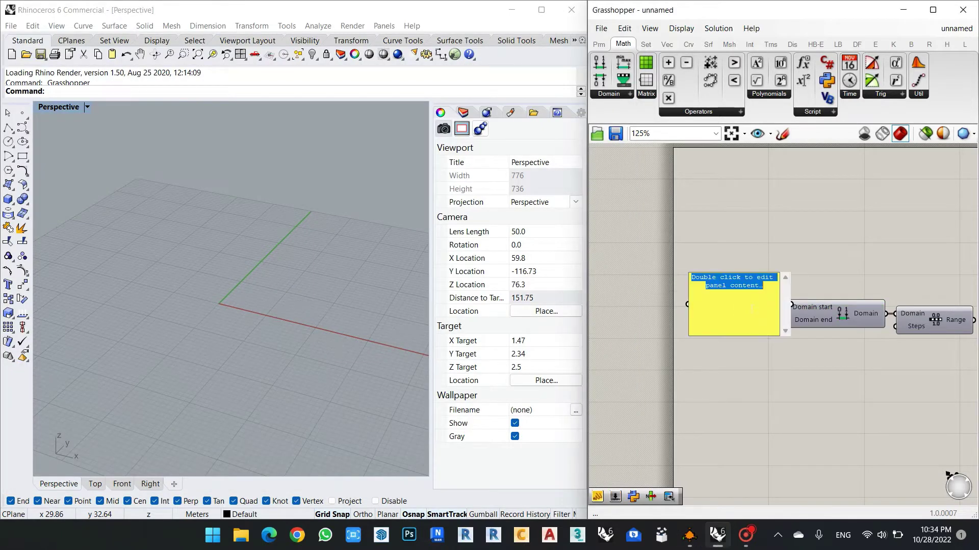
left_click(763, 255)
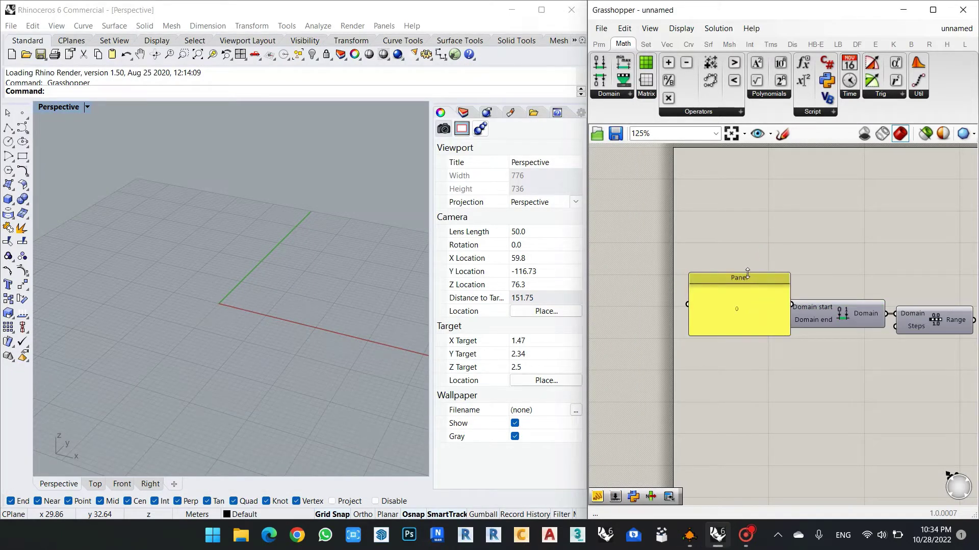
left_click_drag(748, 274, 786, 307)
scroll(735, 281, "down", 2)
scroll(867, 305, "up", 2)
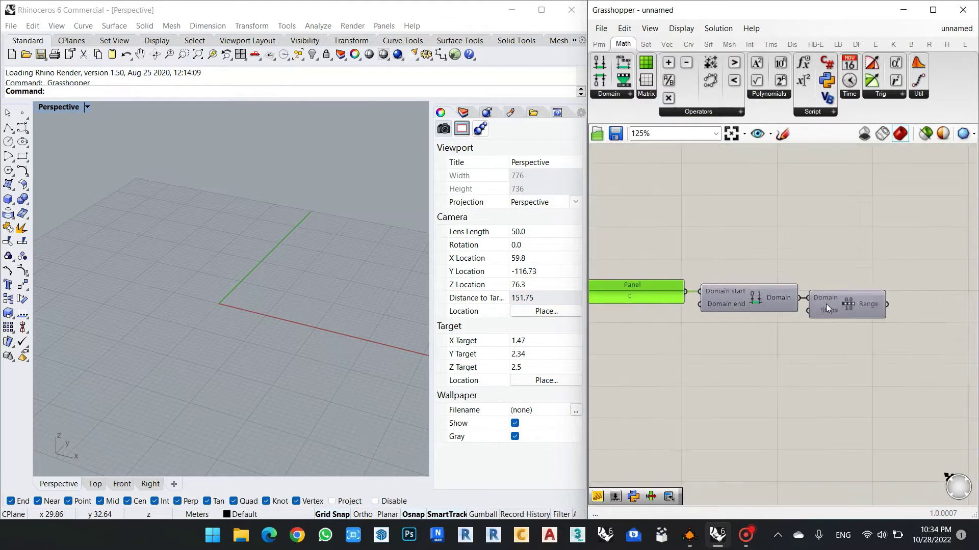
scroll(832, 300, "down", 2)
scroll(700, 337, "up", 2)
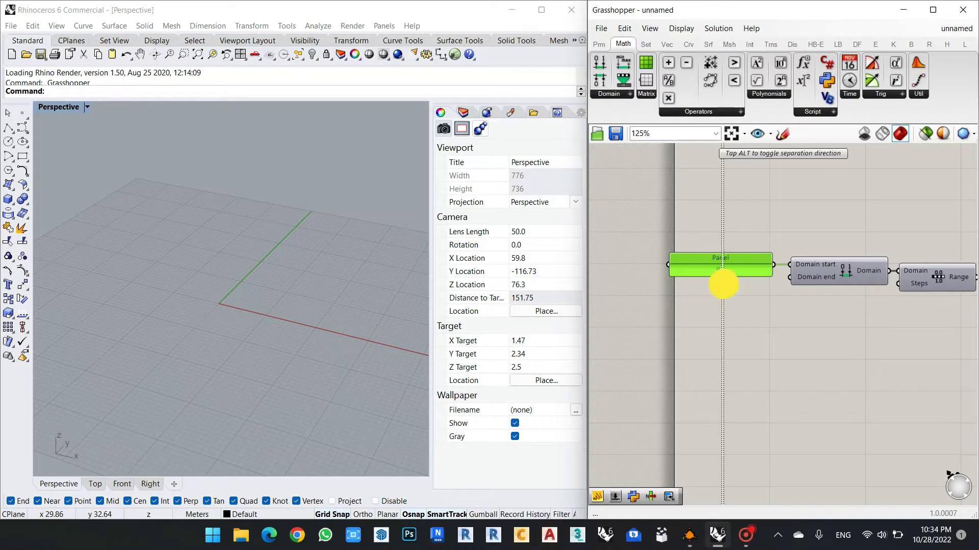
Step: Duplicate the 0 panel directly below itself and set the copy's content to 2
left_click_drag(733, 259, 728, 310, "alt")
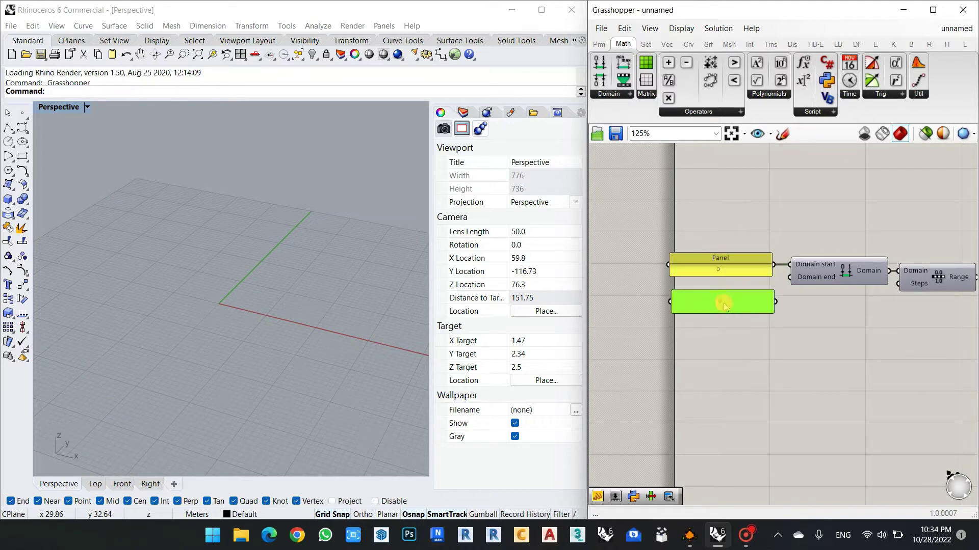
double_click(723, 305)
type("2")
left_click(759, 402)
left_click_drag(745, 292, 742, 286)
left_click(758, 354)
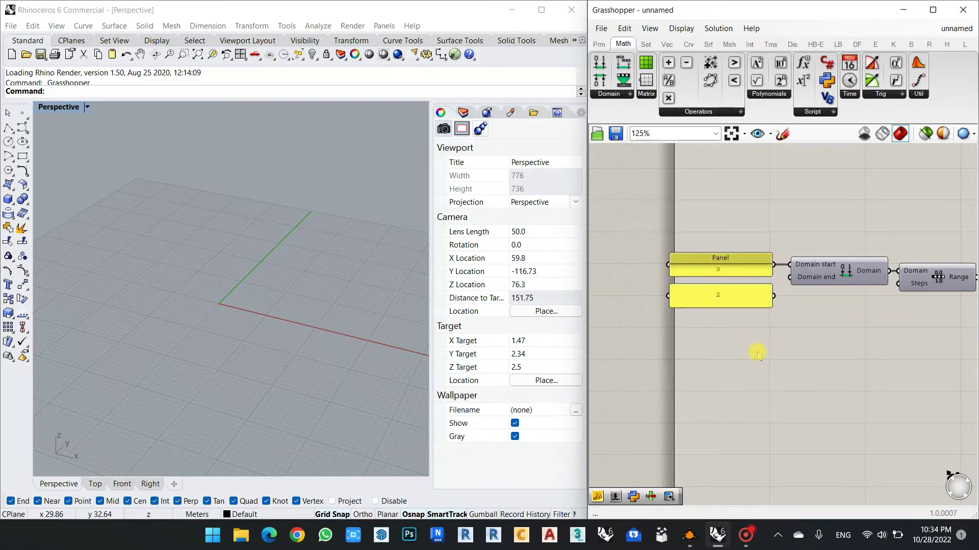
Step: Add a Multiplication component and a Pi component below the two panels
double_click(772, 359)
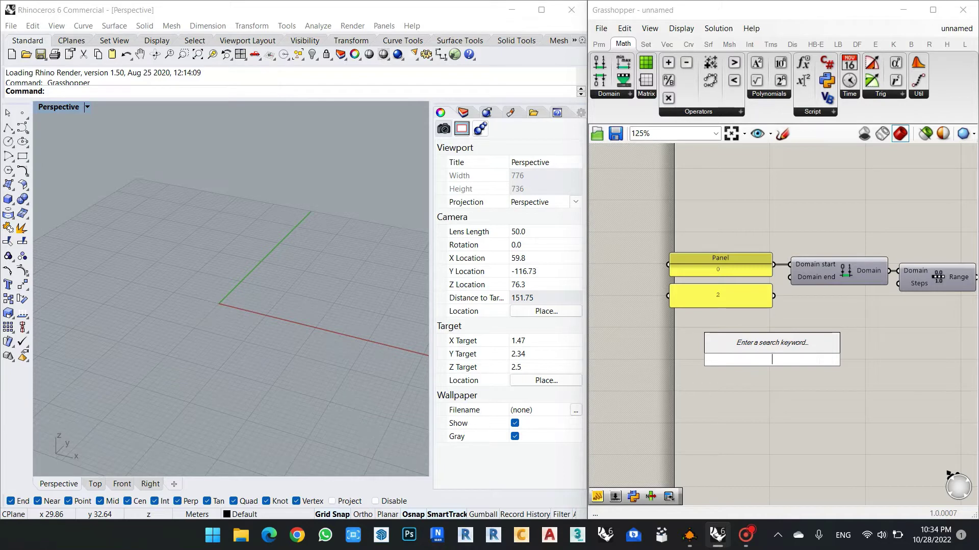
type("*")
left_click(800, 349)
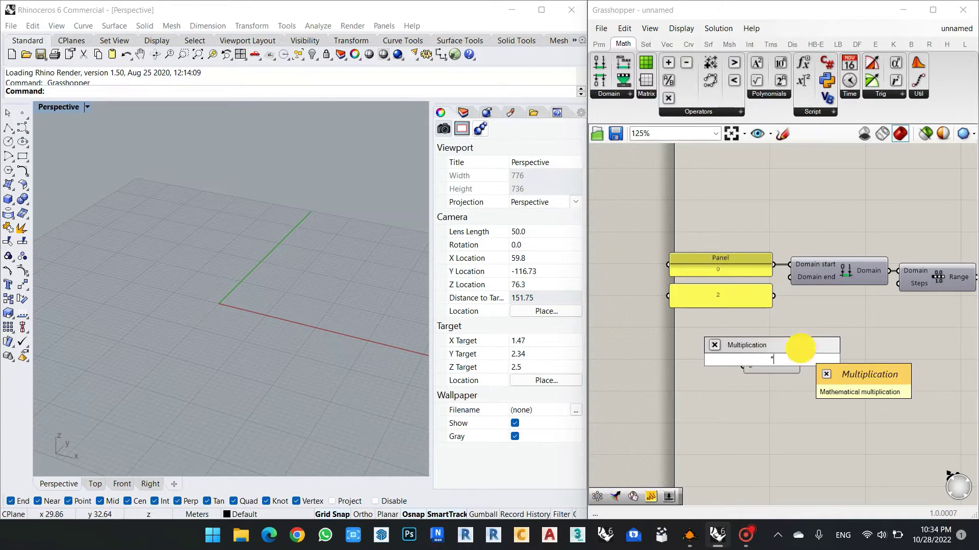
left_click_drag(779, 355, 803, 354)
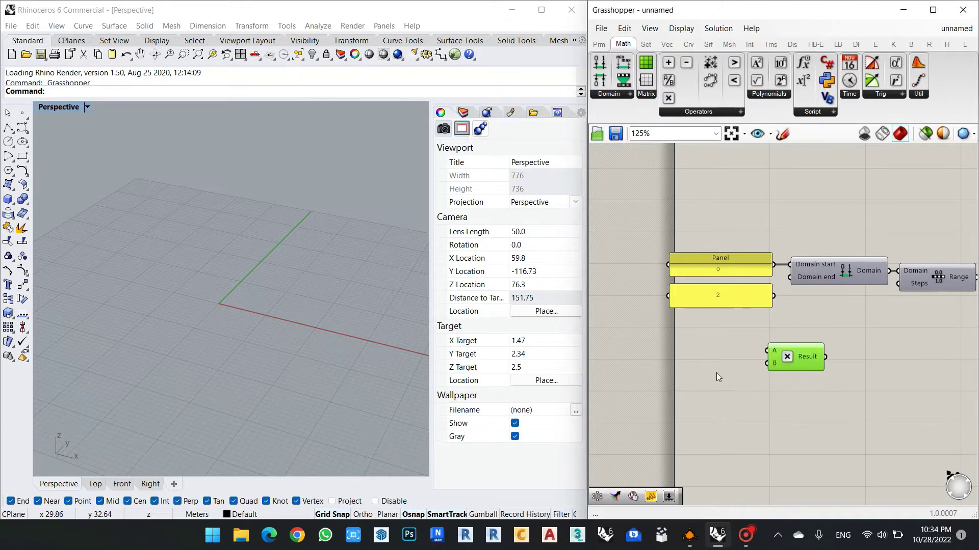
double_click(717, 373)
type("PI")
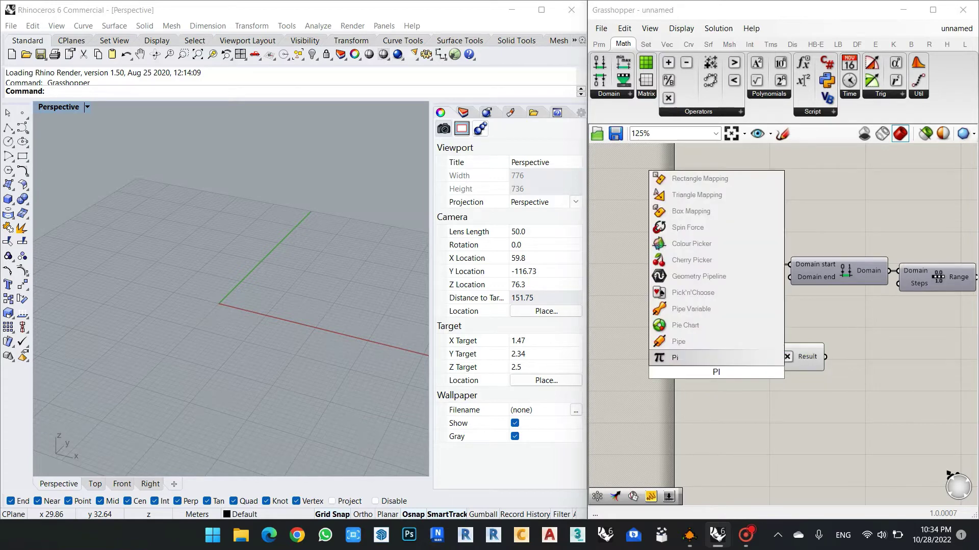
left_click(714, 356)
left_click_drag(732, 376, 713, 367)
Step: Wire the 2 panel and Pi into Multiplication inputs A and B, and connect its result to Domain end
left_click_drag(744, 293, 623, 381)
scroll(794, 295, "up", 2)
scroll(860, 289, "down", 2)
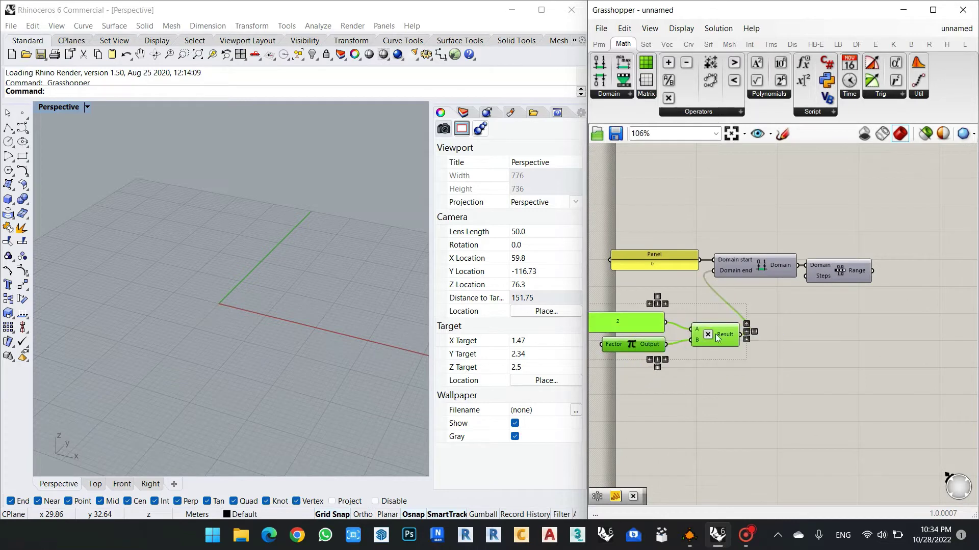
Step: Move the 2 panel, Pi and Multiplication closer beneath Construct Domain to tidy the component layout
left_click_drag(716, 336, 704, 305)
scroll(785, 339, "down", 3)
scroll(815, 324, "up", 3)
left_click_drag(875, 216, 620, 387)
scroll(673, 377, "down", 2)
left_click_drag(789, 305, 866, 304)
scroll(867, 303, "up", 3)
left_click(790, 333)
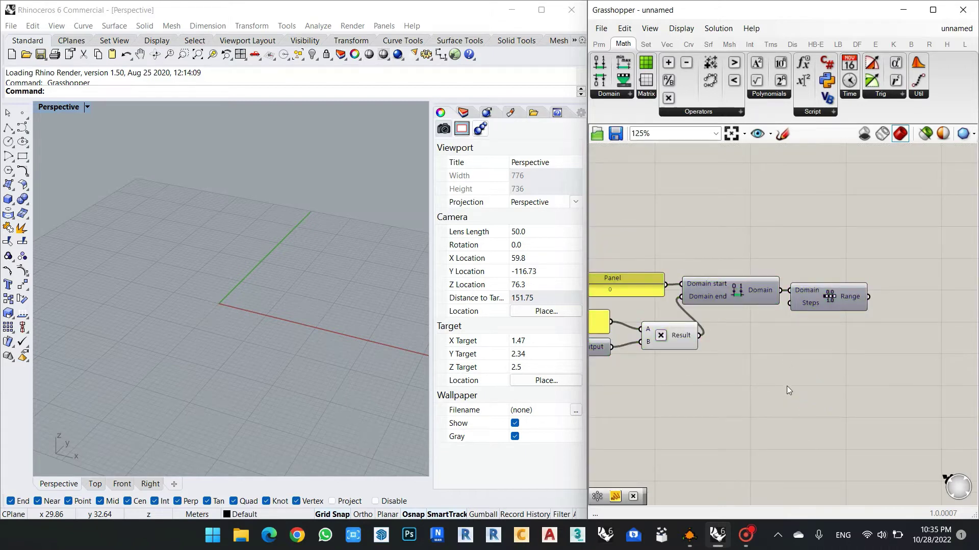
Step: Add a number slider with the value 50 and connect it to the Range's Steps input
double_click(729, 370)
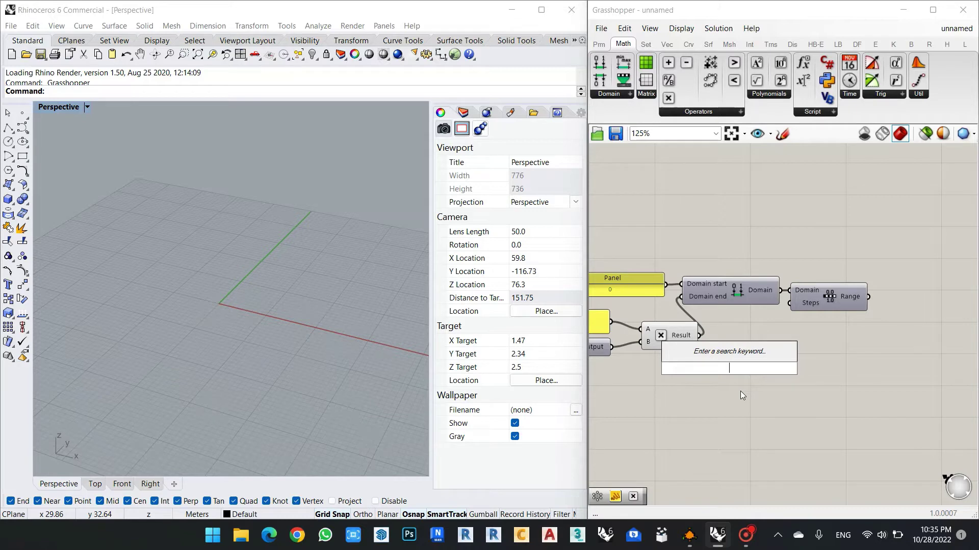
type("50")
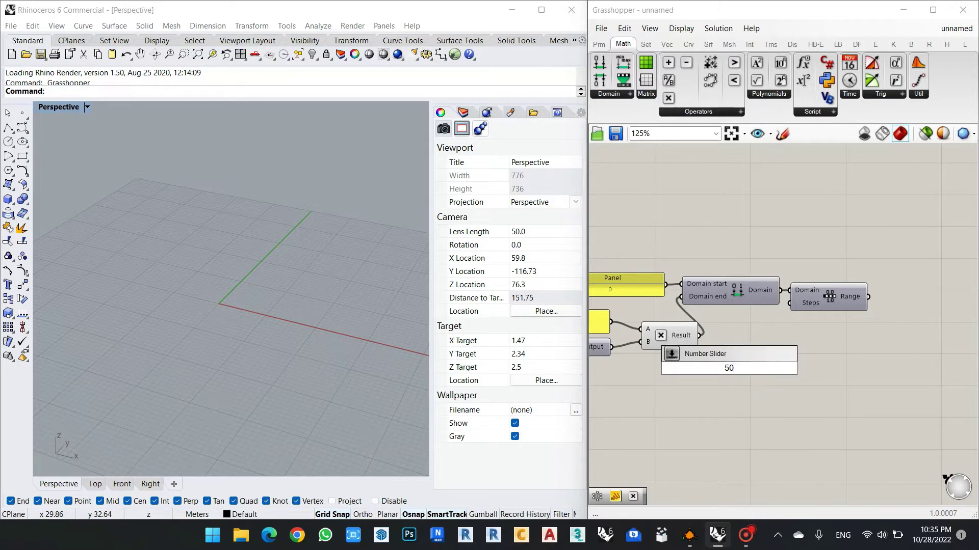
key("Return")
left_click_drag(752, 374, 789, 302)
scroll(793, 305, "down", 3)
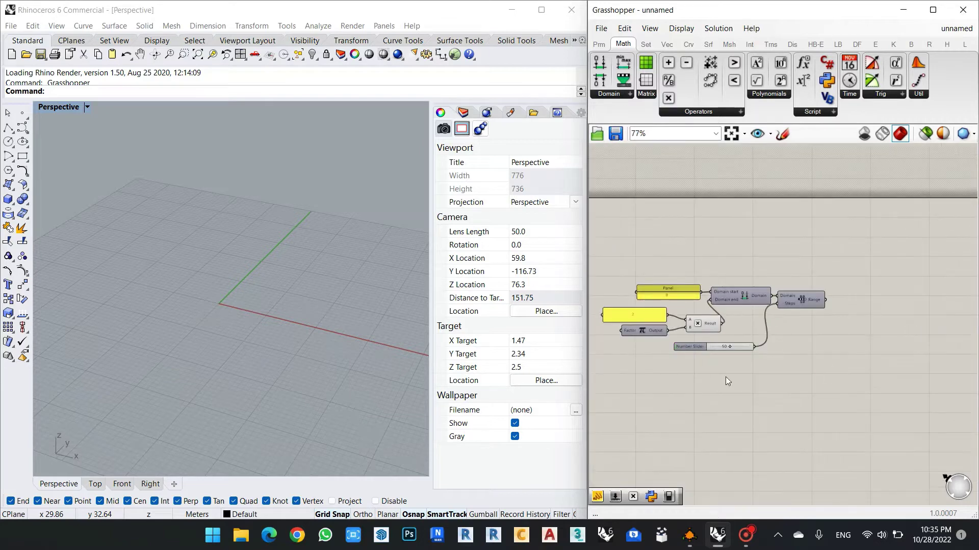
Step: Rename the number slider connected to the Range's Steps input as U
double_click(704, 347)
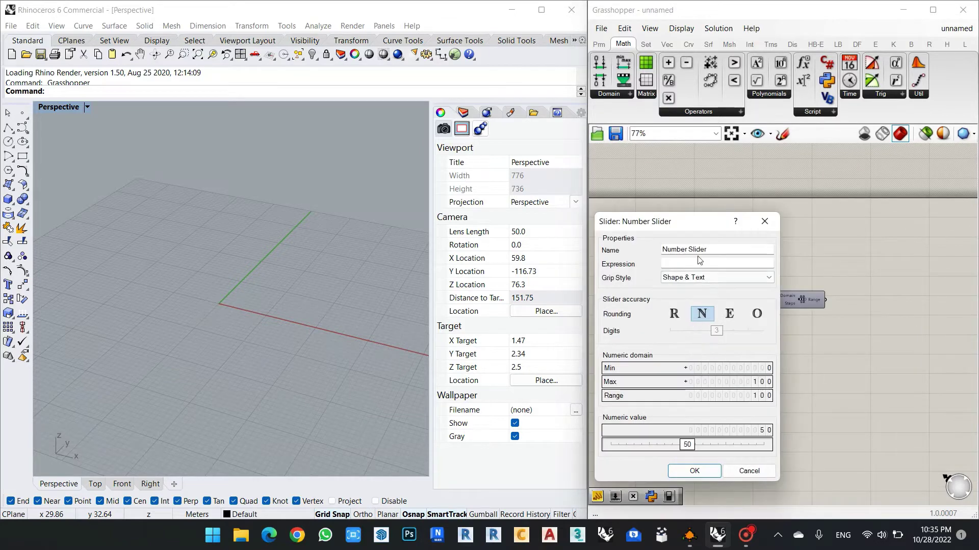
left_click_drag(710, 250, 632, 252)
key("BackSpace")
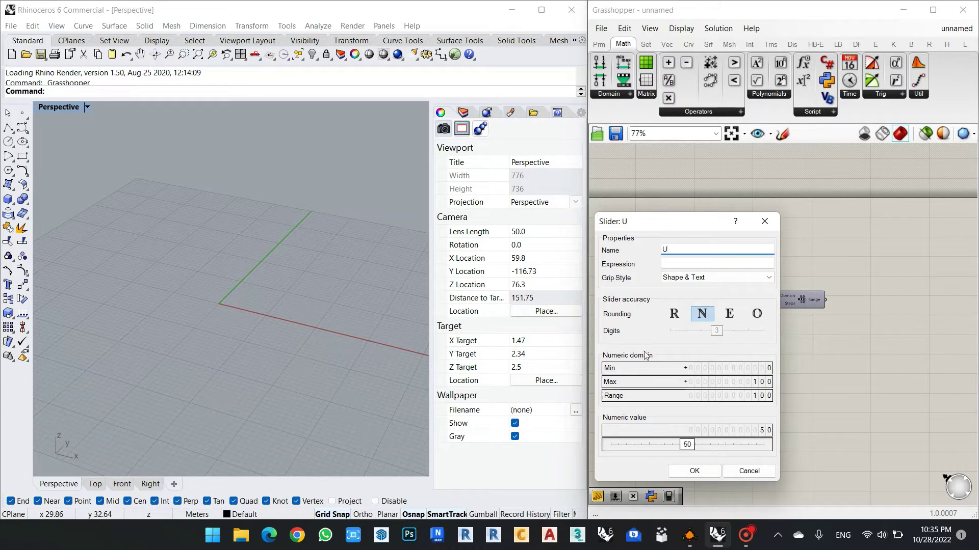
left_click(693, 470)
scroll(823, 317, "down", 3)
scroll(823, 317, "up", 1)
Step: Switch to K3DSurf to check the v parameter range of the Klein_2 surface, and return to Grasshopper
left_click(874, 269)
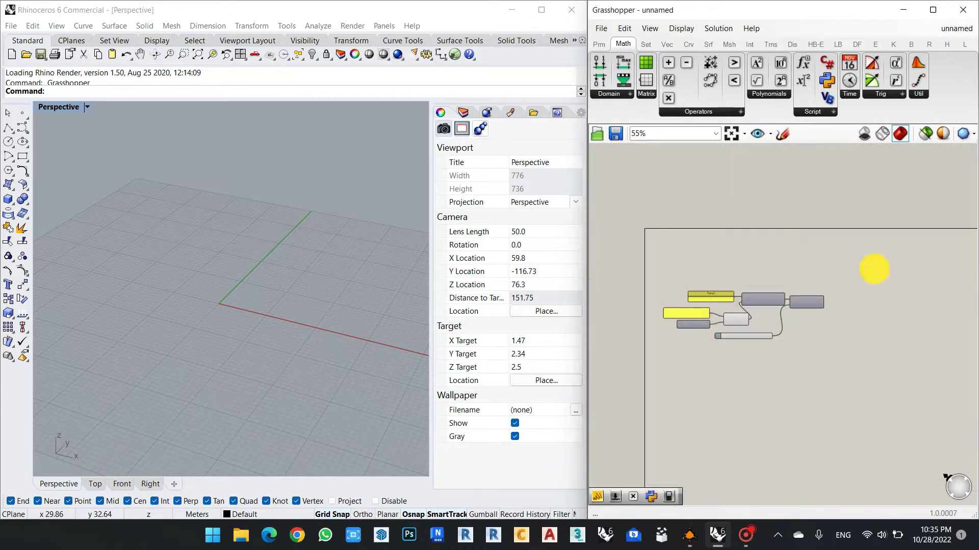
left_click_drag(838, 247, 651, 376)
scroll(816, 361, "up", 3)
scroll(843, 363, "down", 2)
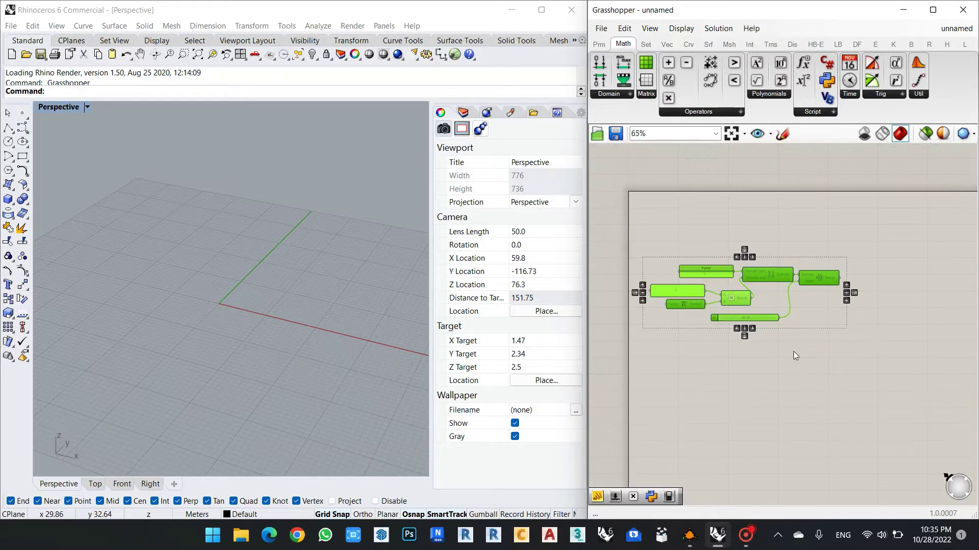
left_click(794, 353)
left_click(689, 536)
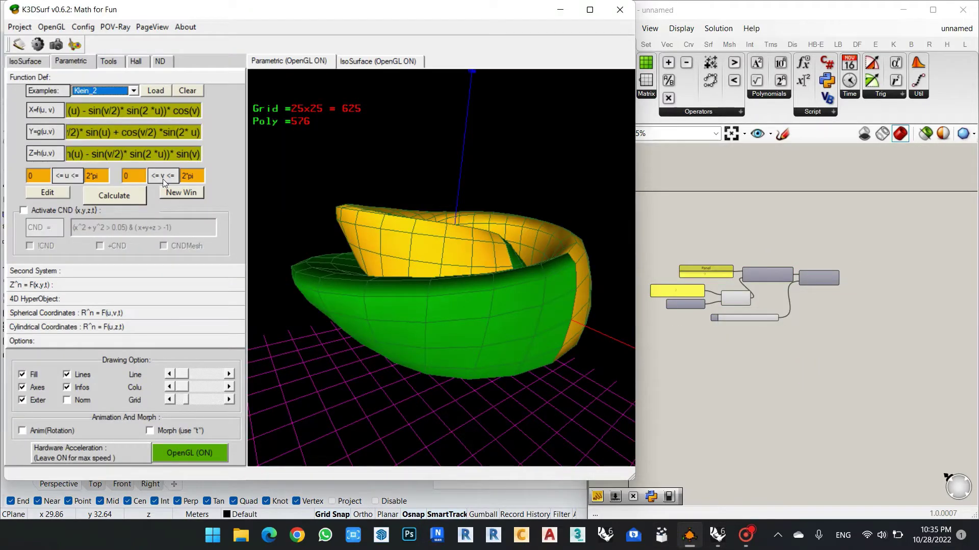
left_click(782, 378)
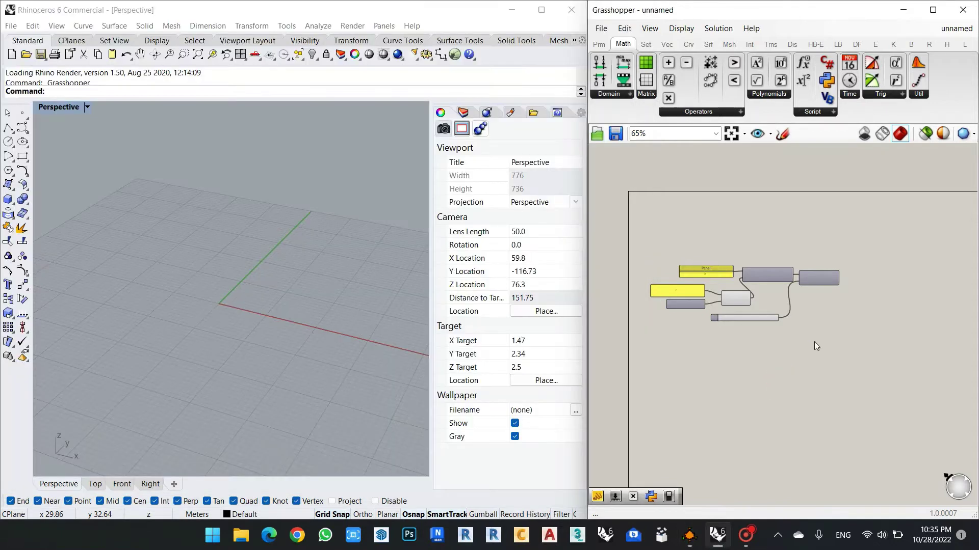
Step: Duplicate the whole U range group, including its panels, Pi, Multiplication, Construct Domain, slider and Range, directly below the original
scroll(814, 326, "up", 3)
scroll(852, 308, "down", 2)
left_click(889, 234)
left_click_drag(888, 234, 646, 362)
left_click_drag(834, 270, 827, 386, "alt")
scroll(734, 416, "up", 4)
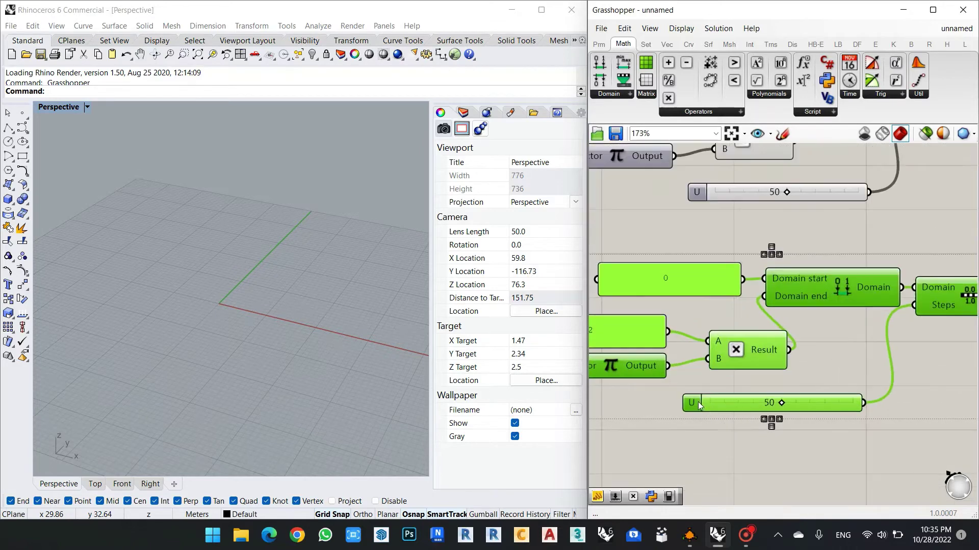
Step: Rename the copied slider in the lower group as V
double_click(694, 403)
double_click(674, 283)
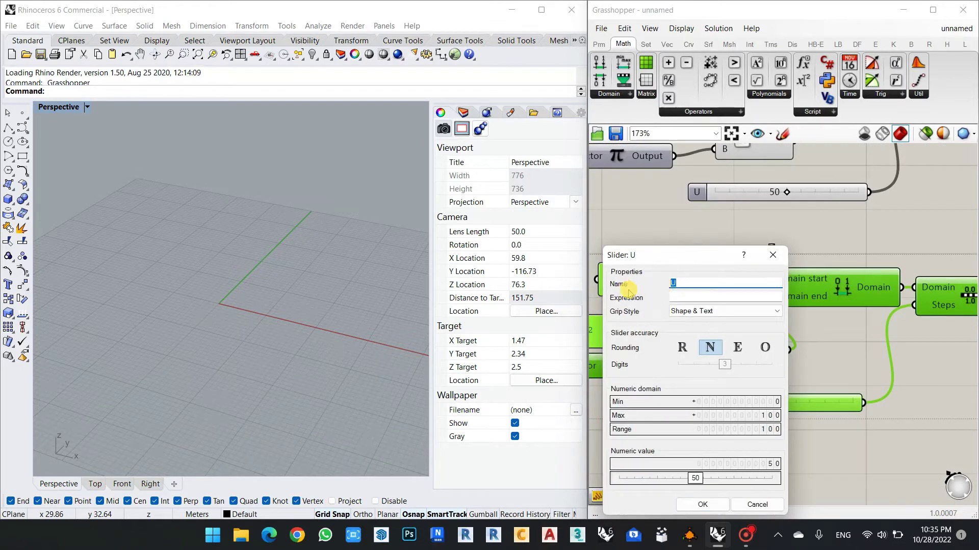
type("V")
left_click(714, 503)
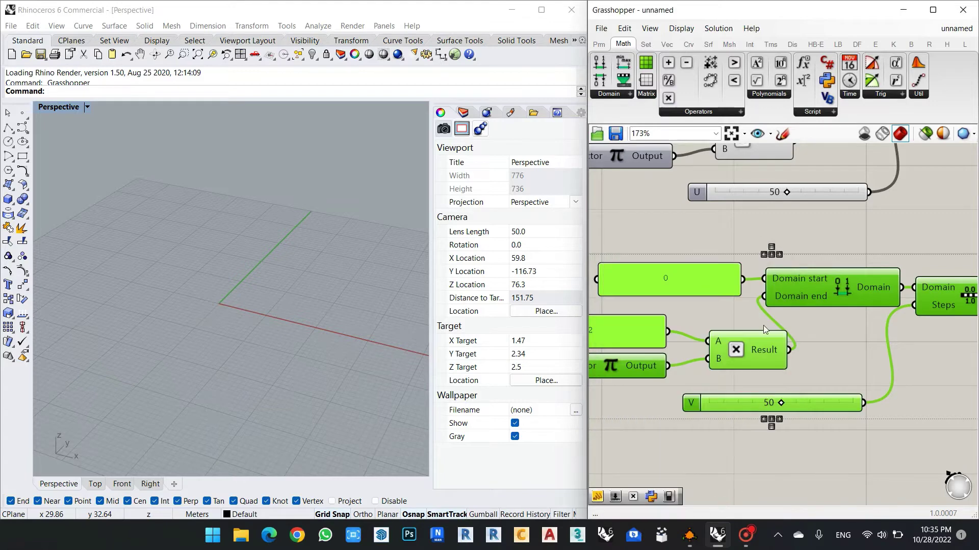
scroll(850, 286, "down", 3)
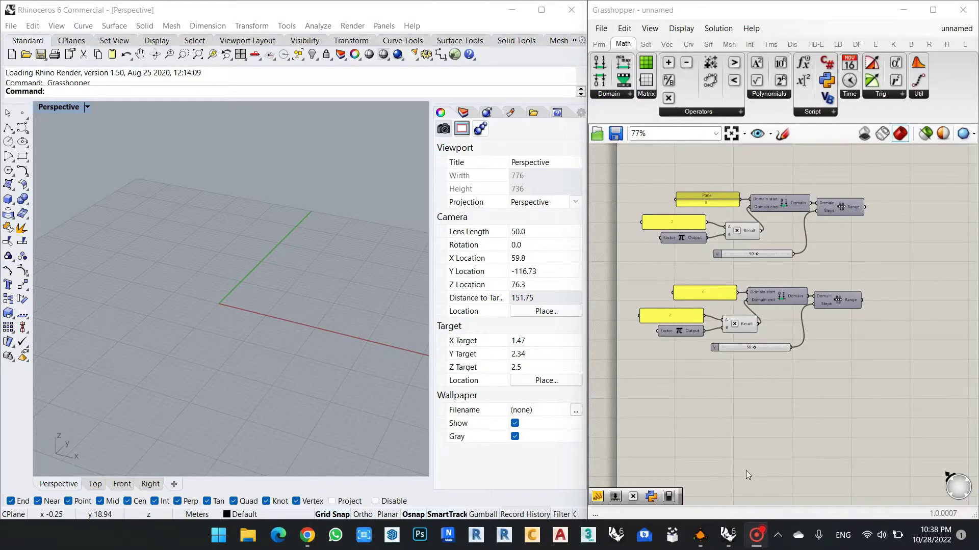
scroll(690, 212, "down", 3)
scroll(797, 206, "up", 5)
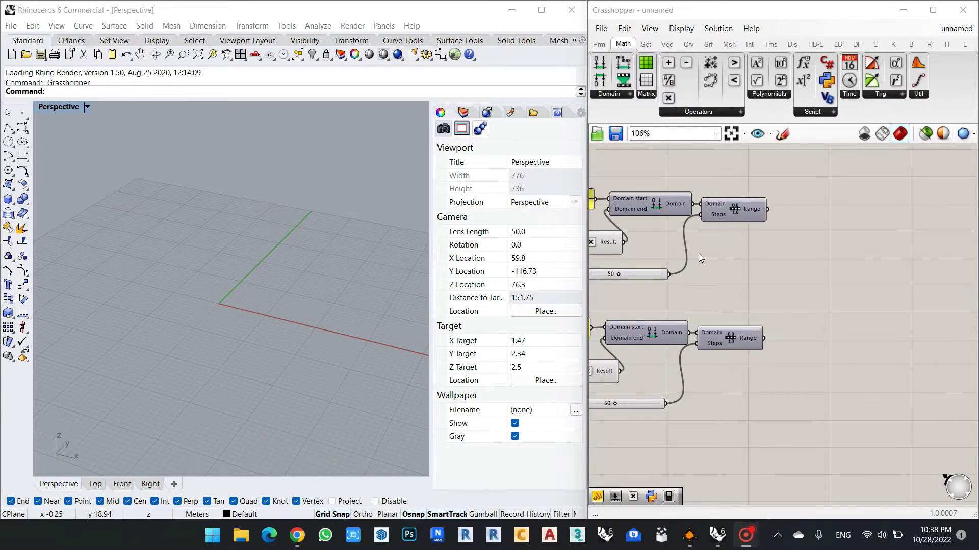
scroll(777, 237, "down", 3)
scroll(681, 244, "up", 3)
scroll(719, 260, "down", 2)
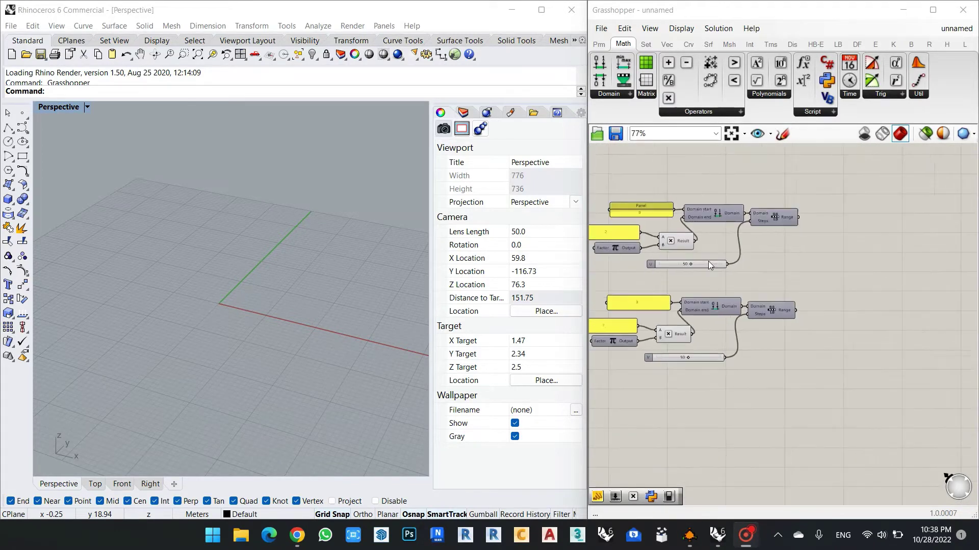
scroll(673, 267, "up", 3)
scroll(862, 225, "down", 6)
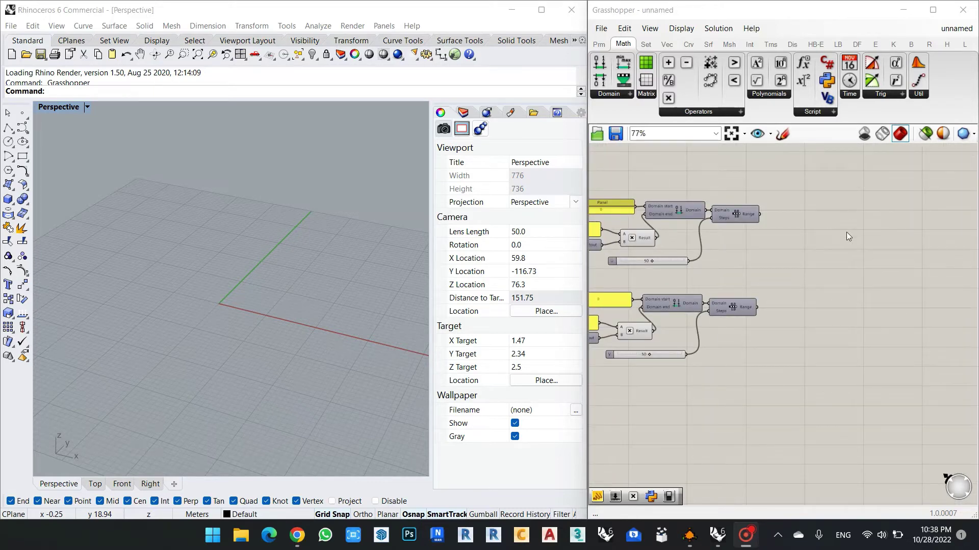
Step: Add a Panel beside the U Range component and connect the Range output to it
double_click(846, 231)
type("Panel")
key("Return")
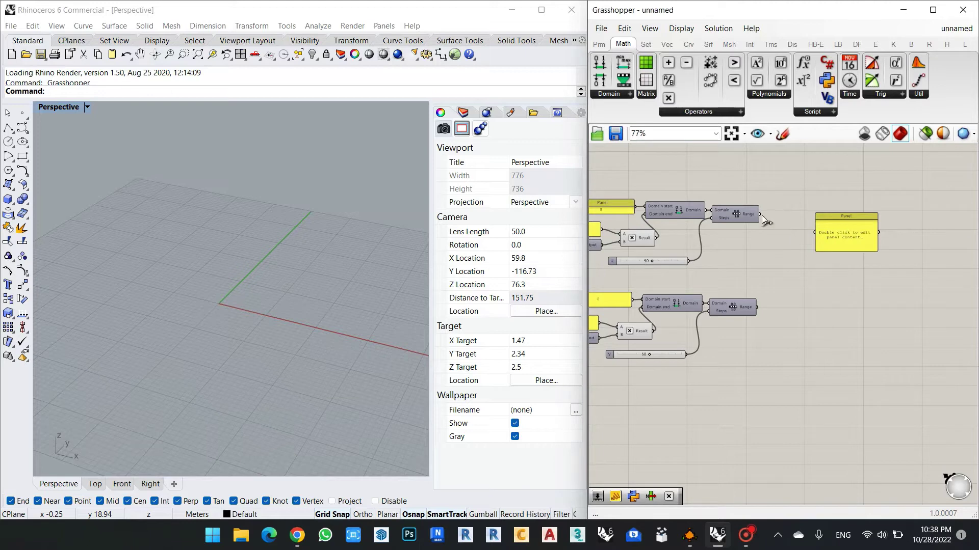
left_click_drag(760, 214, 815, 232)
left_click(828, 229)
Step: Look through the list of U range values in the panel from the first item to the last
scroll(832, 219, "up", 2)
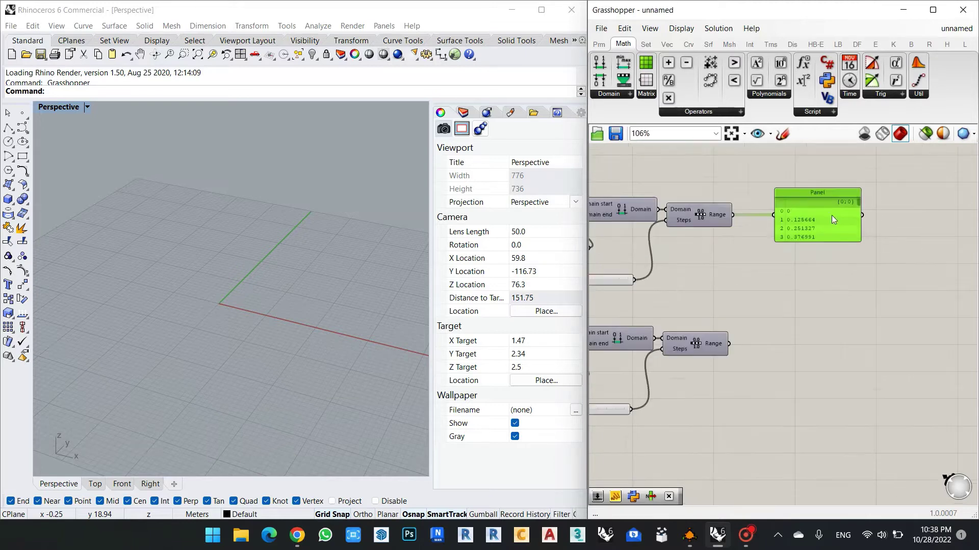
scroll(859, 216, "up", 2)
left_click_drag(856, 196, 849, 281)
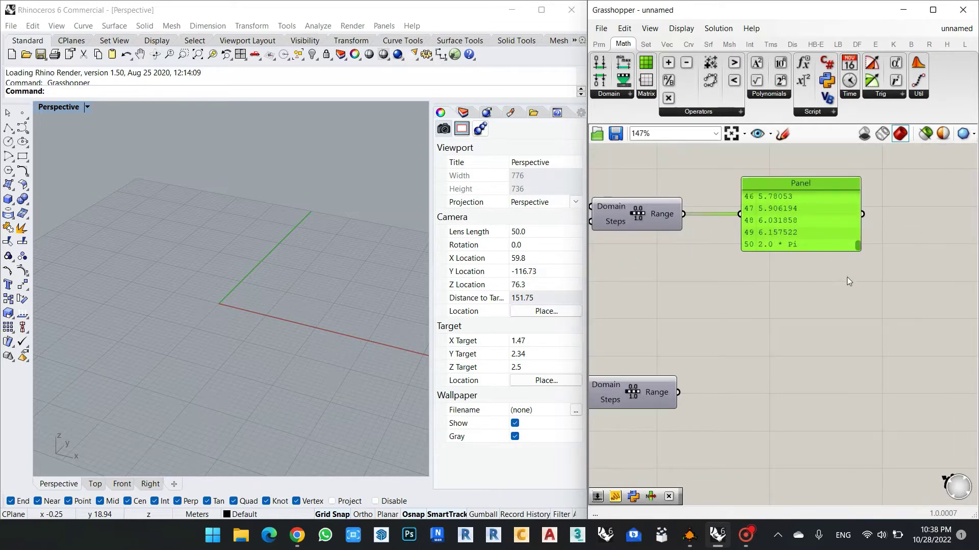
scroll(849, 282, "down", 2)
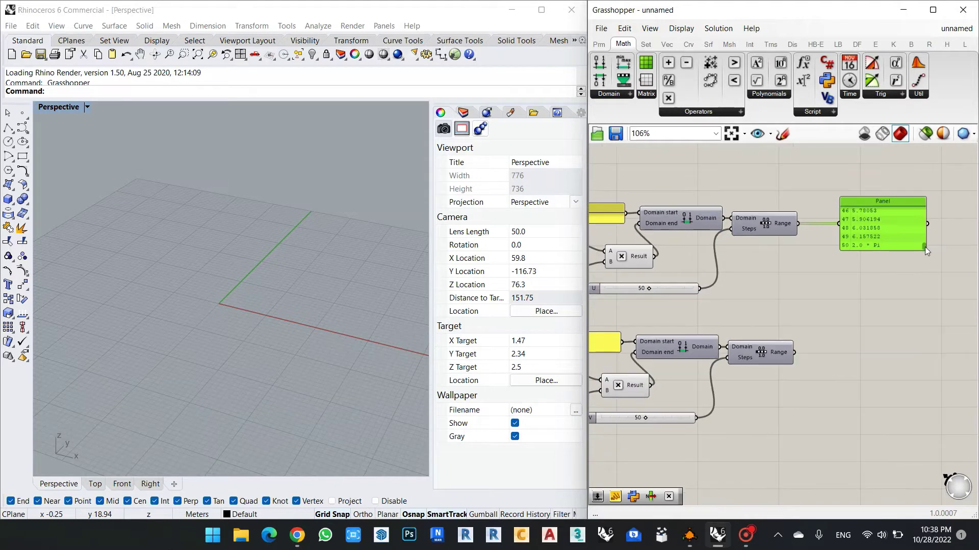
mouse_move(925, 247)
left_mouse_down()
mouse_move(931, 210)
mouse_move(924, 256)
left_mouse_up()
scroll(810, 263, "down", 4)
scroll(846, 229, "up", 5)
Step: Connect the V Range output to the panel instead, look through its values, and delete the panel
left_click_drag(848, 235, 840, 220)
left_click_drag(752, 411, 792, 251)
left_click_drag(839, 217, 837, 378)
left_click_drag(840, 268, 841, 342)
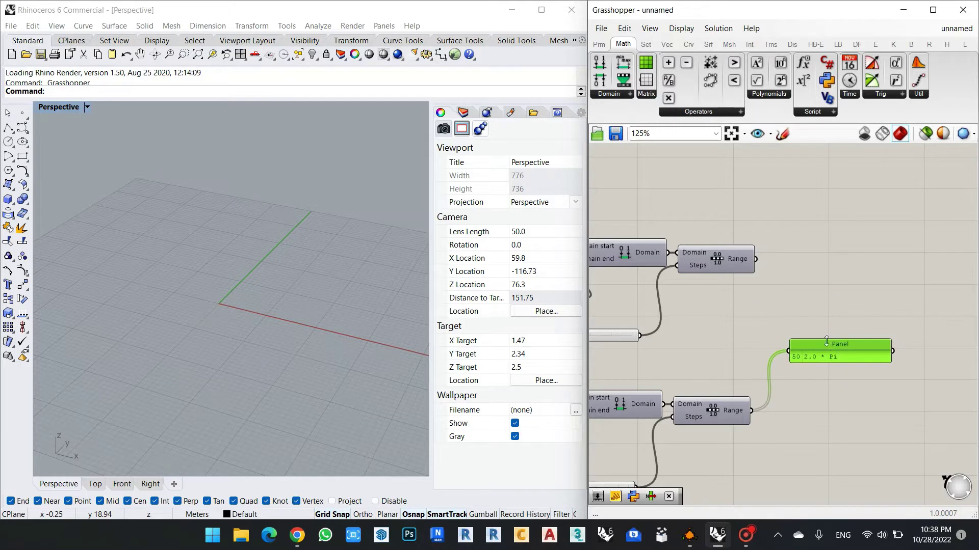
key("Delete")
Step: Switch to Chrome to review the Dynamo Primer's Surface Domain section on U and V coordinates, and return to Grasshopper
scroll(778, 289, "down", 2)
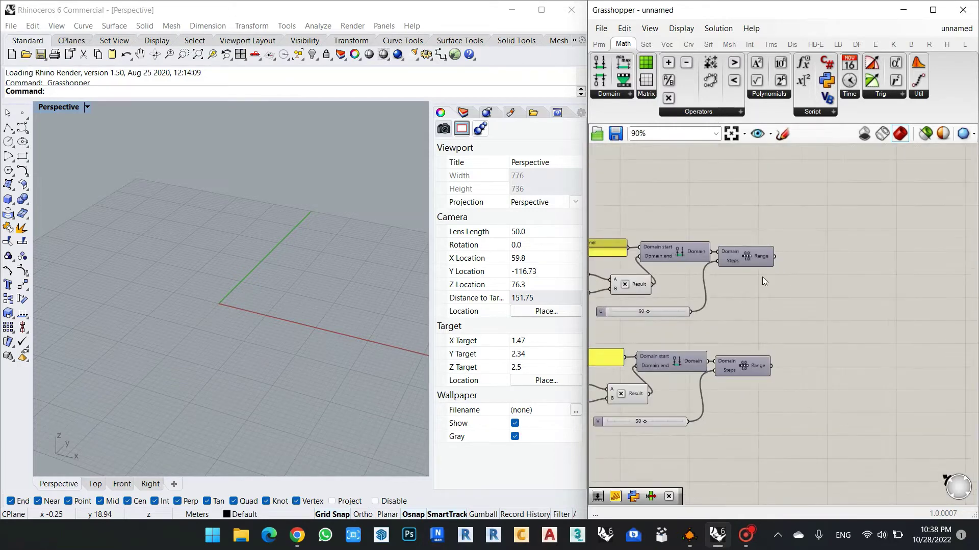
scroll(697, 302, "up", 1)
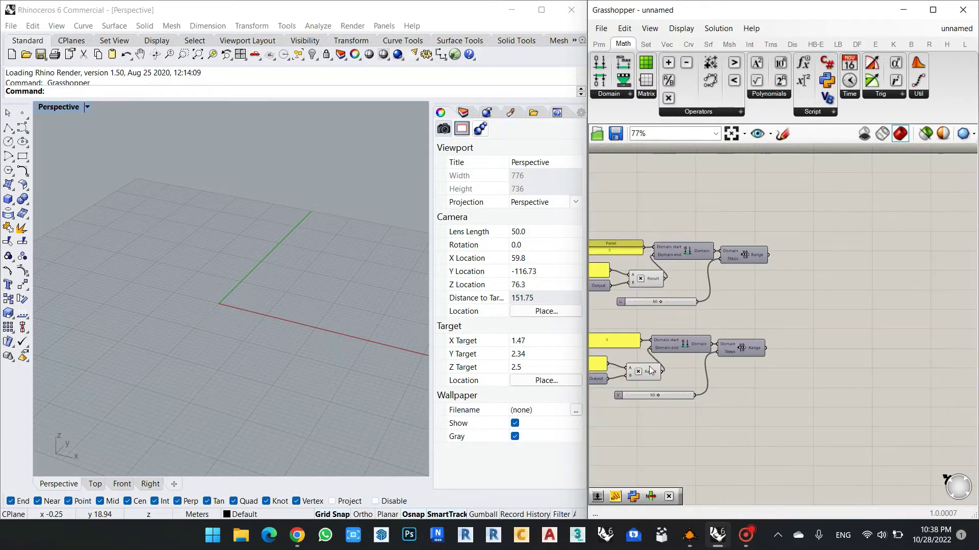
scroll(736, 262, "down", 1)
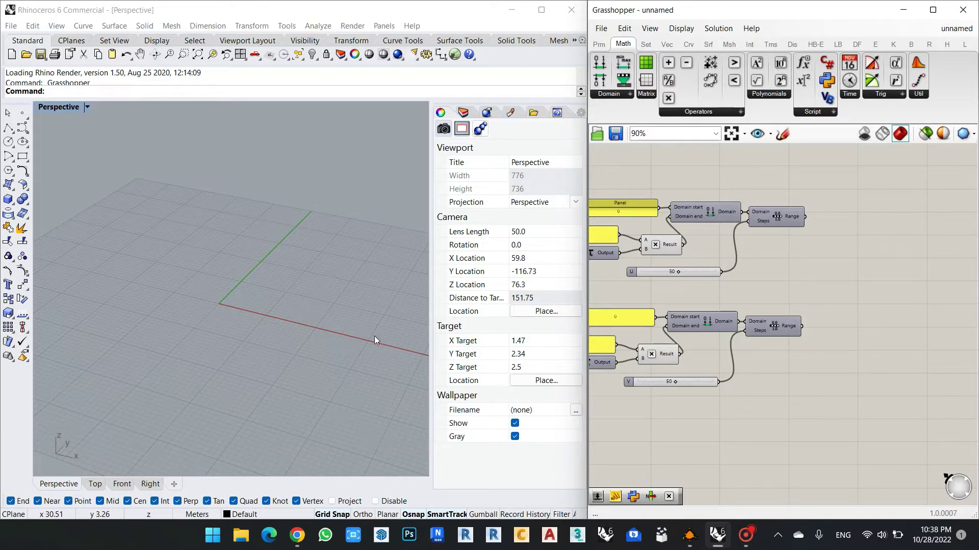
left_click(297, 535)
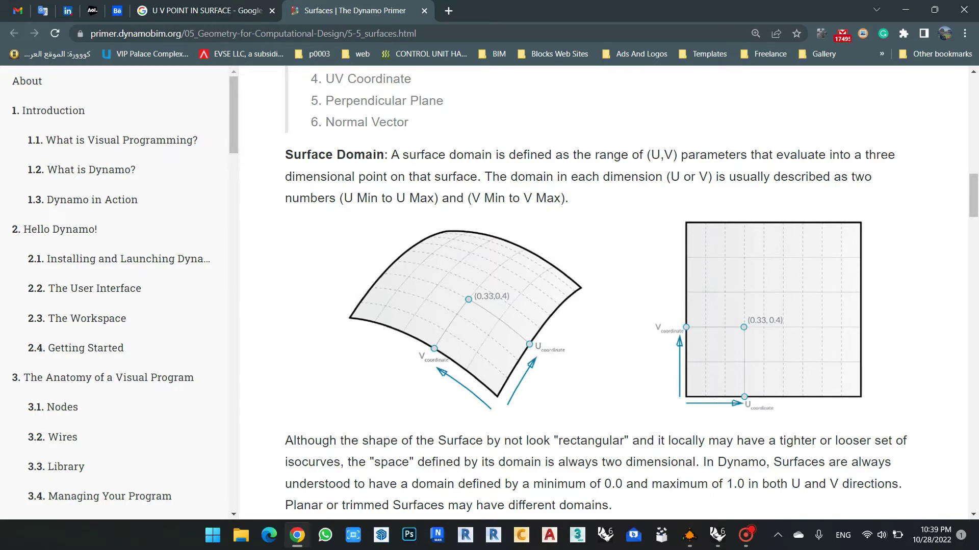
key("alt+Tab")
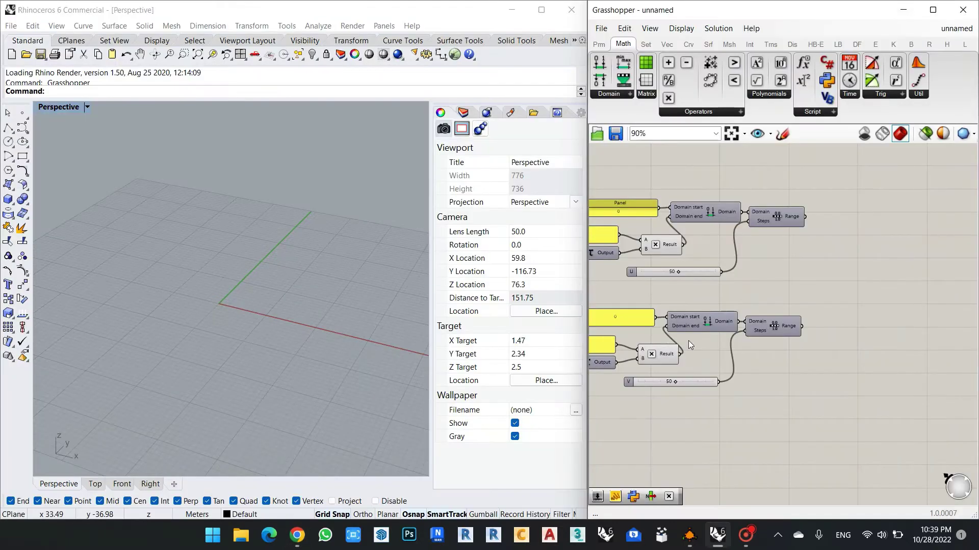
Step: Add a Cross Reference component and connect the U Range to List (A) and the V Range to List (B)
scroll(872, 256, "up", 3)
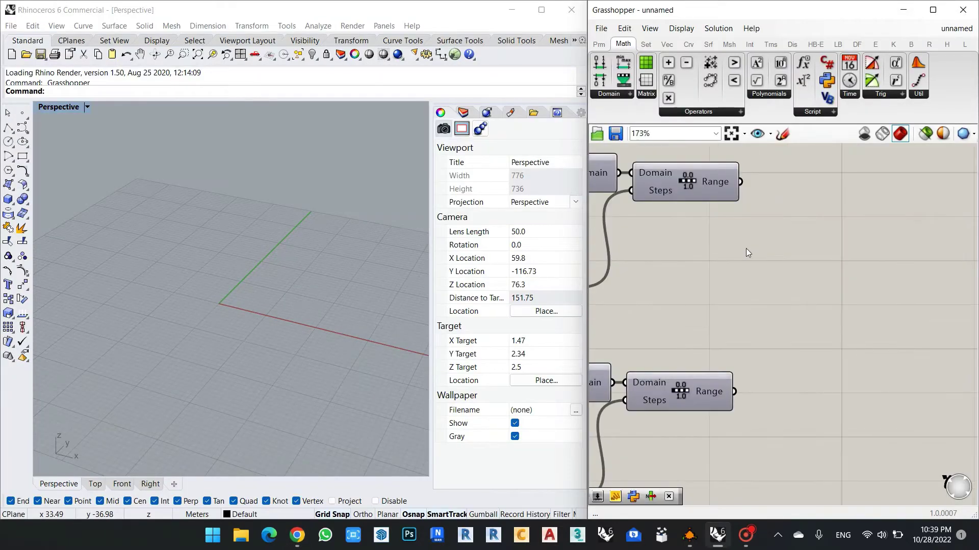
double_click(784, 258)
type("CROSS")
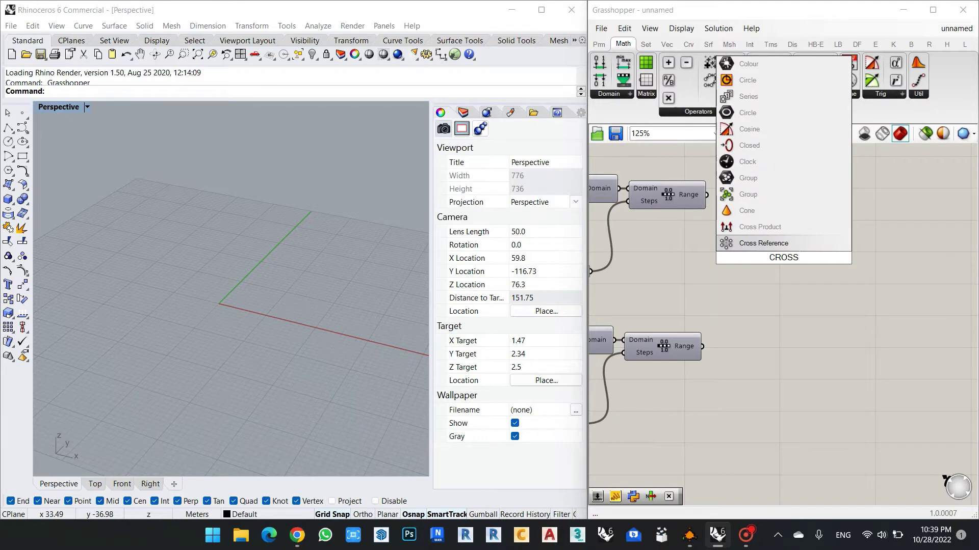
left_click(763, 243)
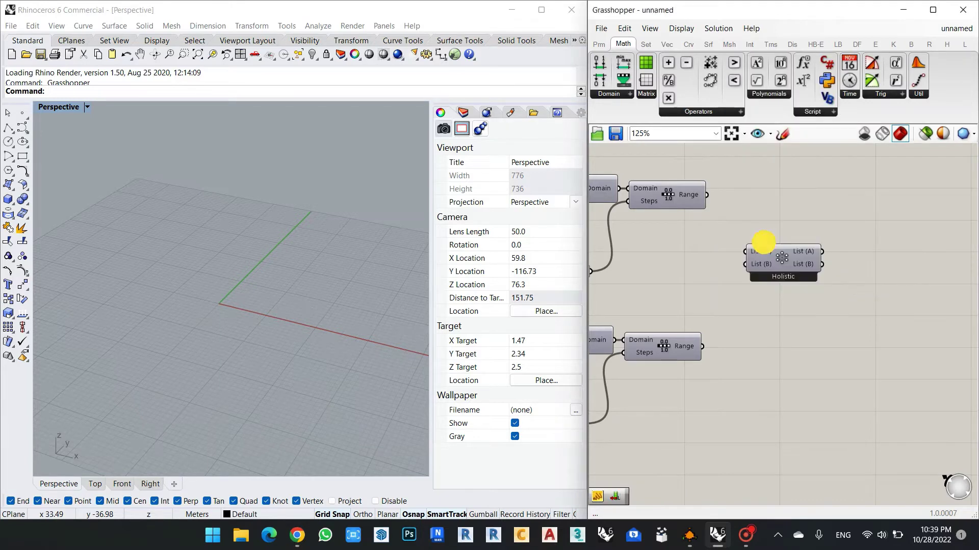
left_click_drag(776, 261, 812, 283)
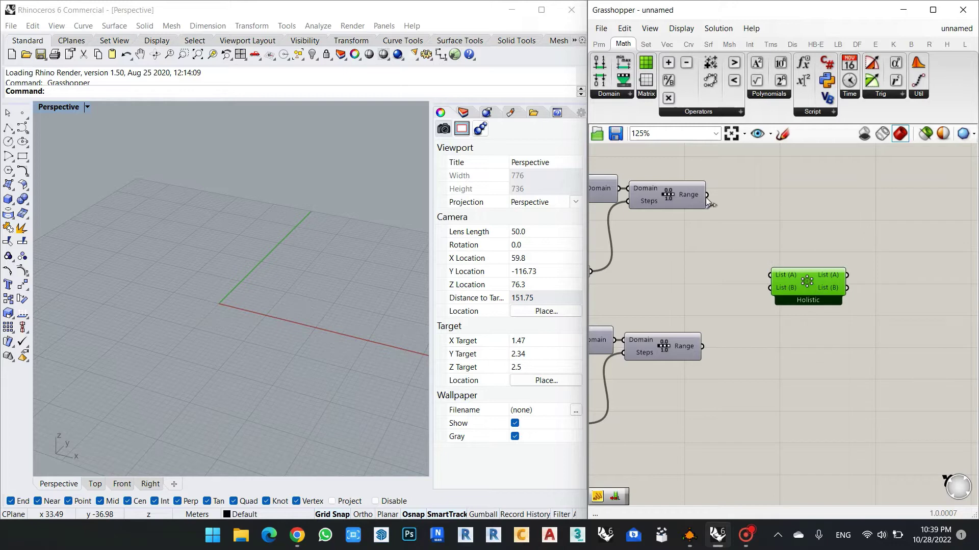
left_click_drag(706, 194, 770, 275)
left_click_drag(702, 346, 769, 288)
scroll(849, 275, "down", 5)
scroll(811, 301, "up", 2)
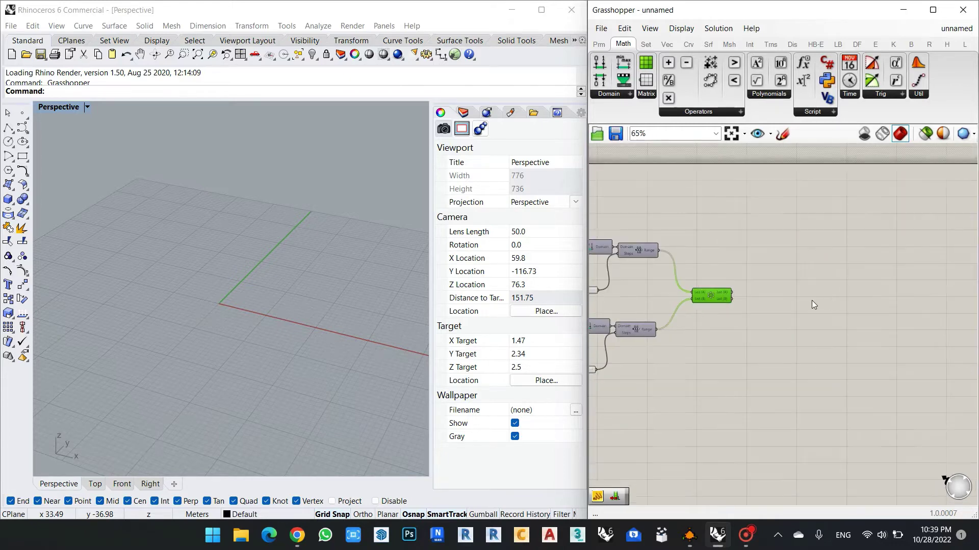
scroll(720, 289, "up", 3)
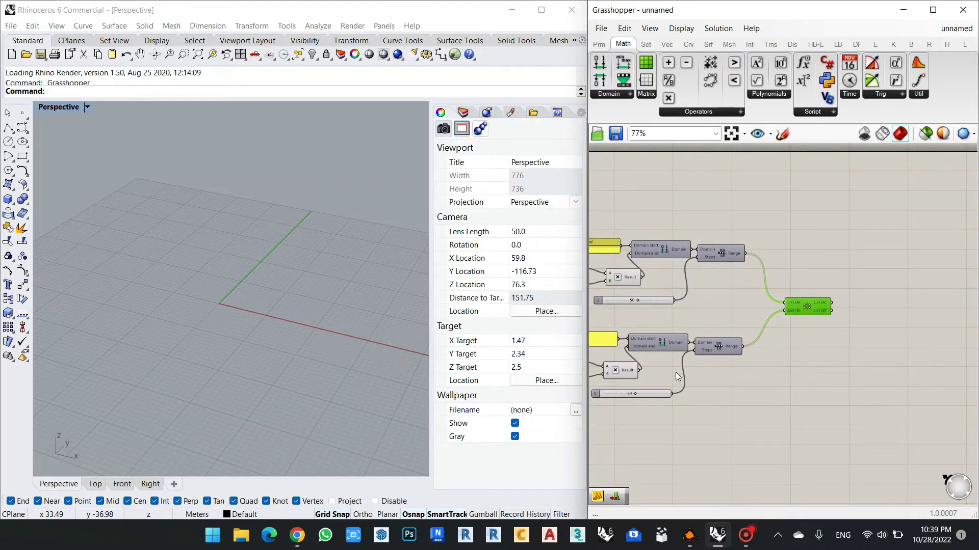
scroll(860, 290, "up", 2)
scroll(753, 328, "down", 3)
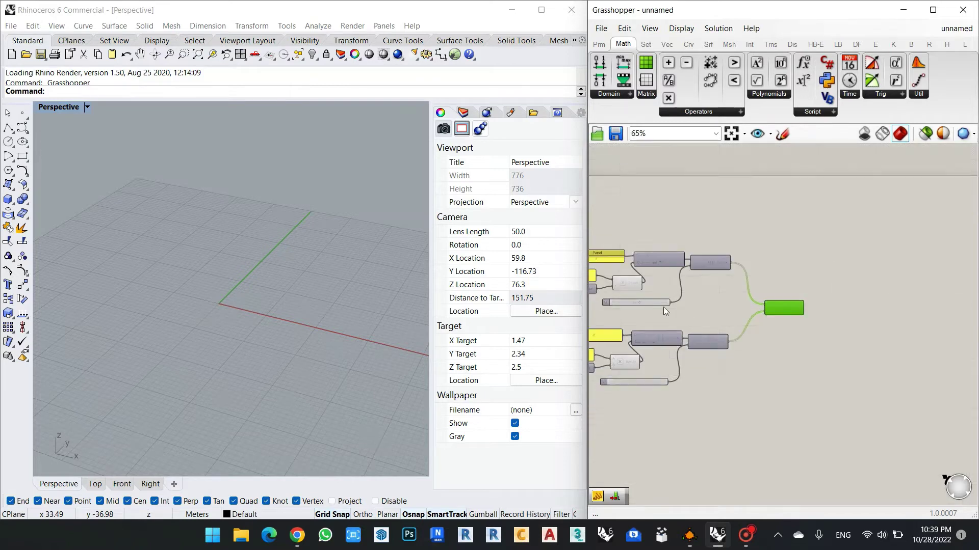
scroll(670, 276, "up", 2)
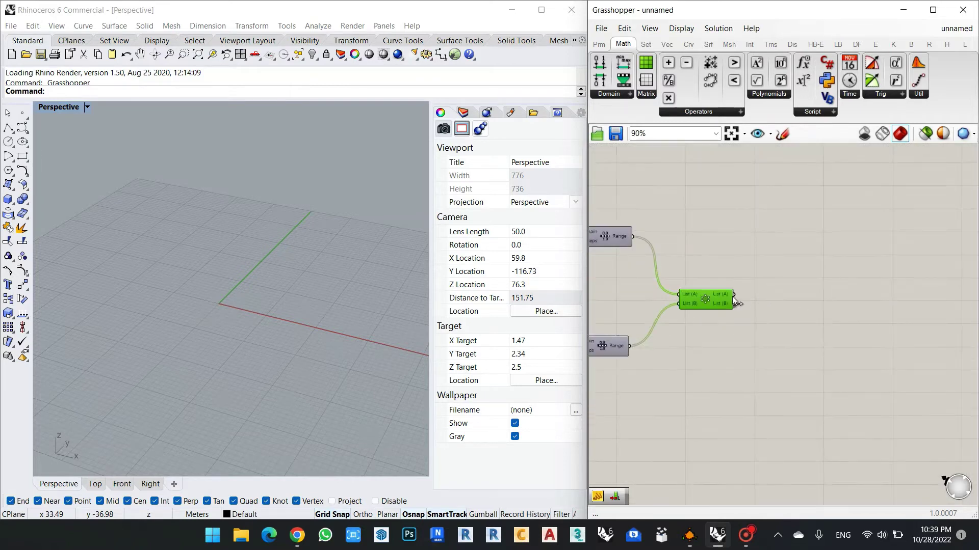
scroll(696, 298, "up", 3)
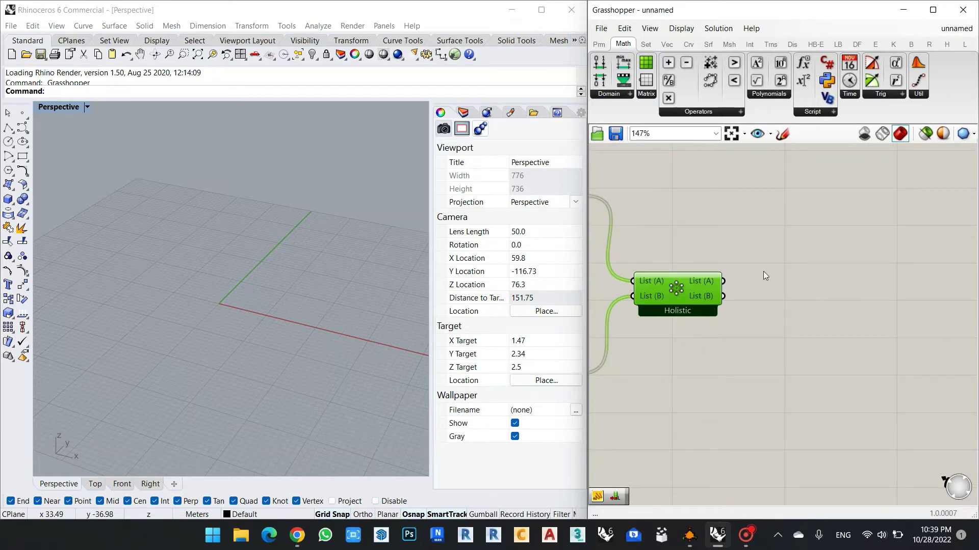
scroll(708, 368, "down", 5)
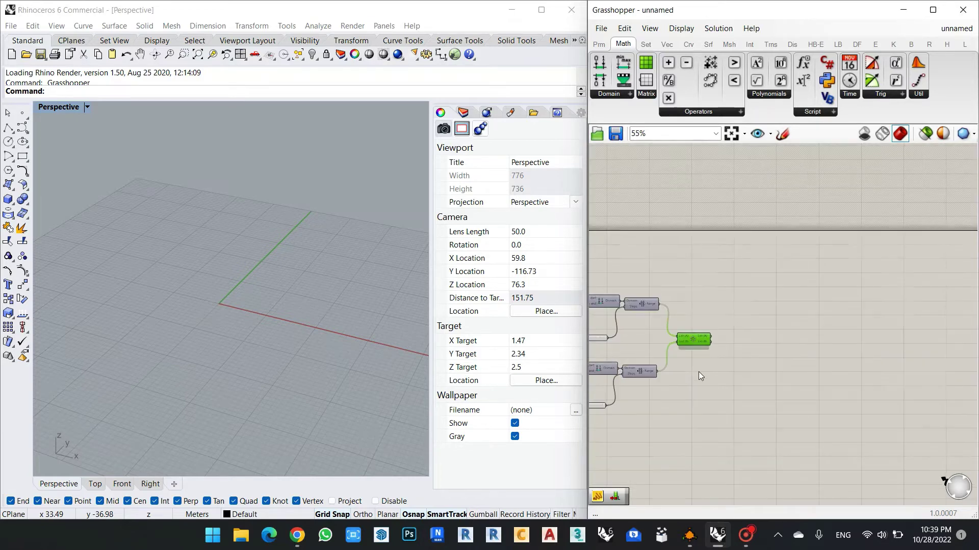
Step: Select both range groups together with the Cross Reference component and move them lower on the canvas
left_click_drag(841, 283, 598, 449)
scroll(681, 327, "up", 1)
scroll(681, 328, "up", 1)
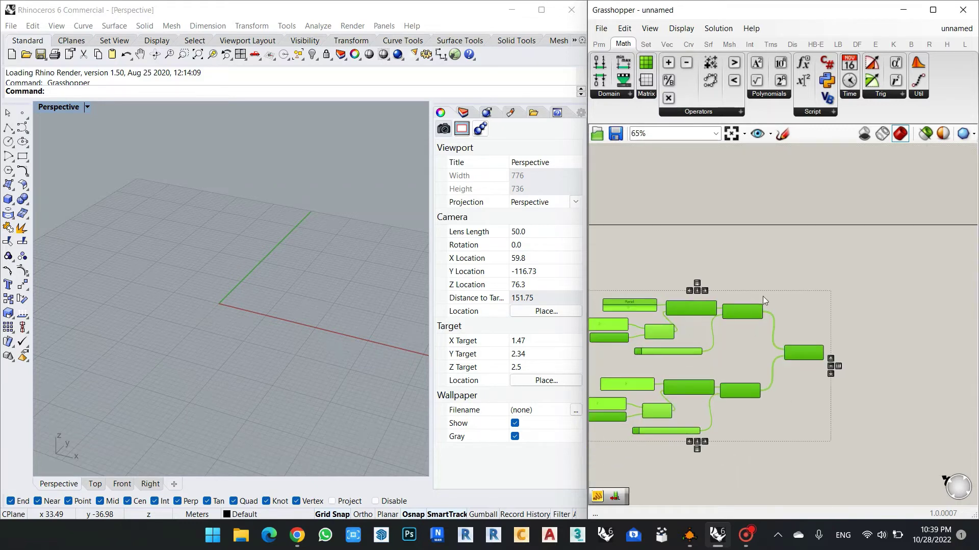
scroll(763, 296, "down", 3)
scroll(725, 310, "up", 2)
left_click_drag(724, 304, 723, 368)
scroll(783, 288, "down", 3)
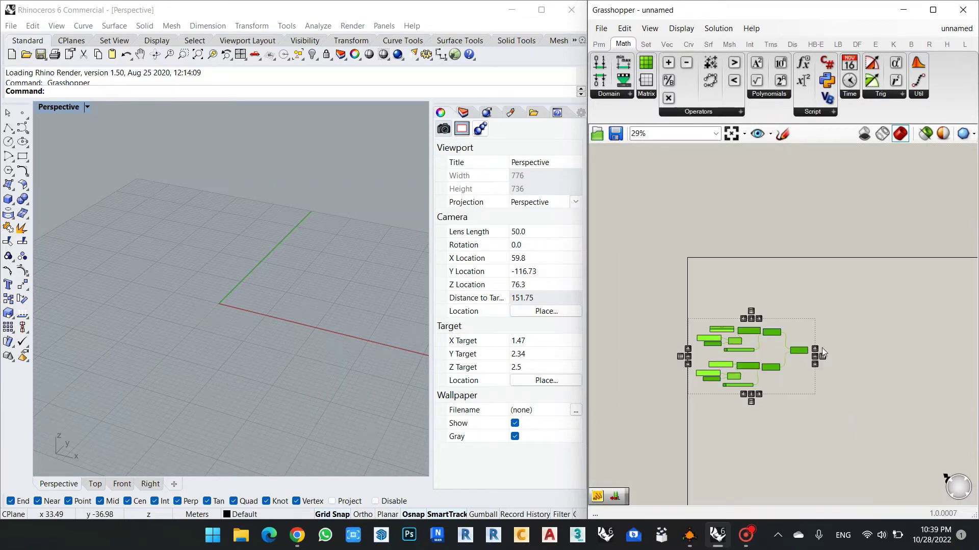
Step: Add a Construct Point component and place it above and to the right of the Cross Reference component
scroll(823, 345, "up", 3)
left_click(859, 326)
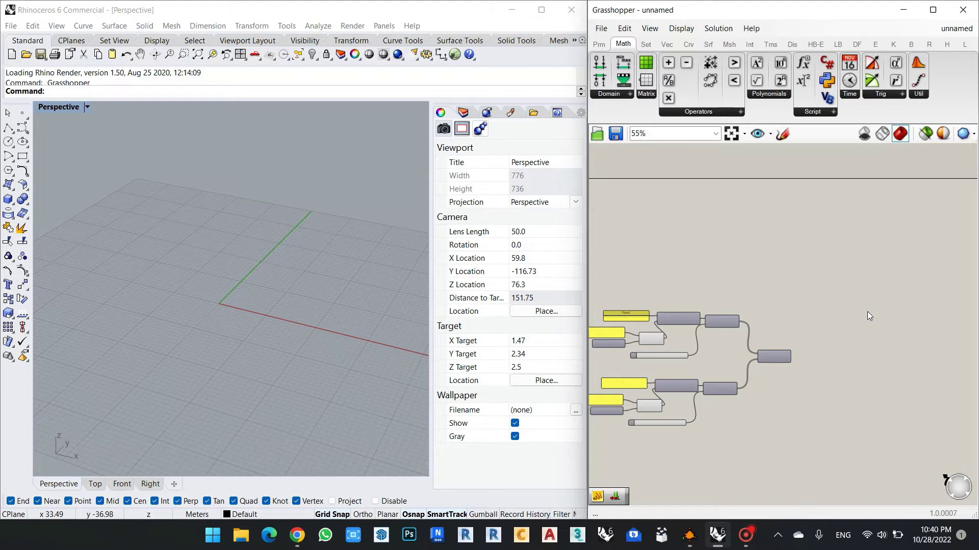
scroll(821, 301, "up", 4)
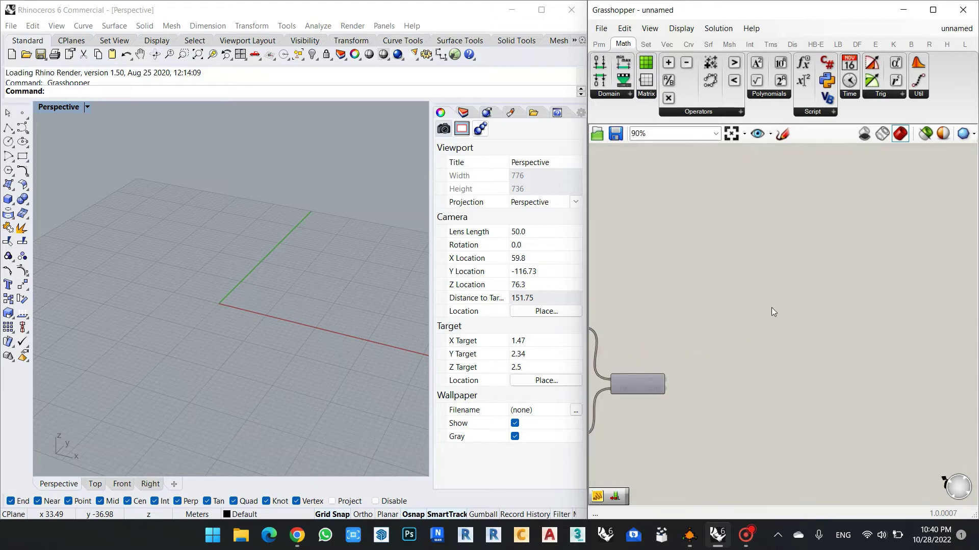
double_click(836, 275)
type("CONSTR")
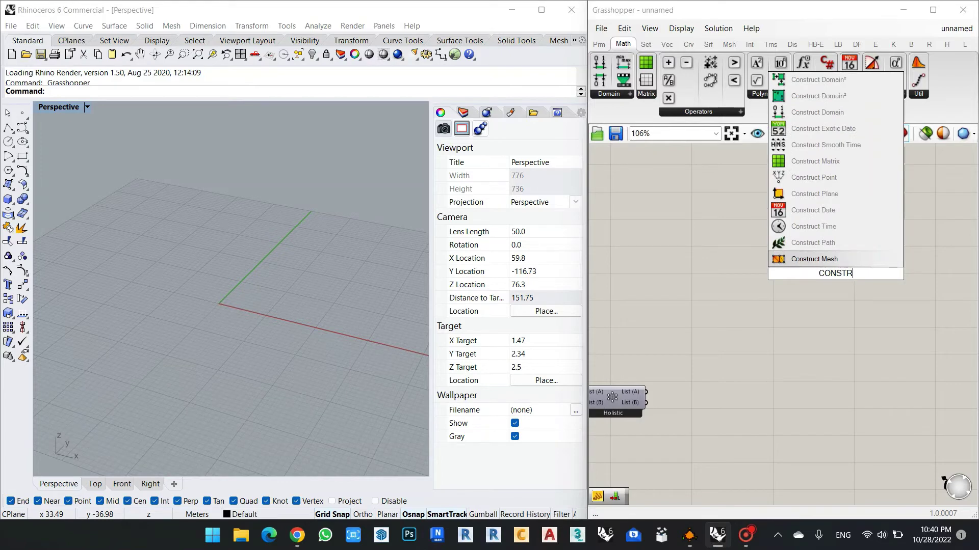
type("UC")
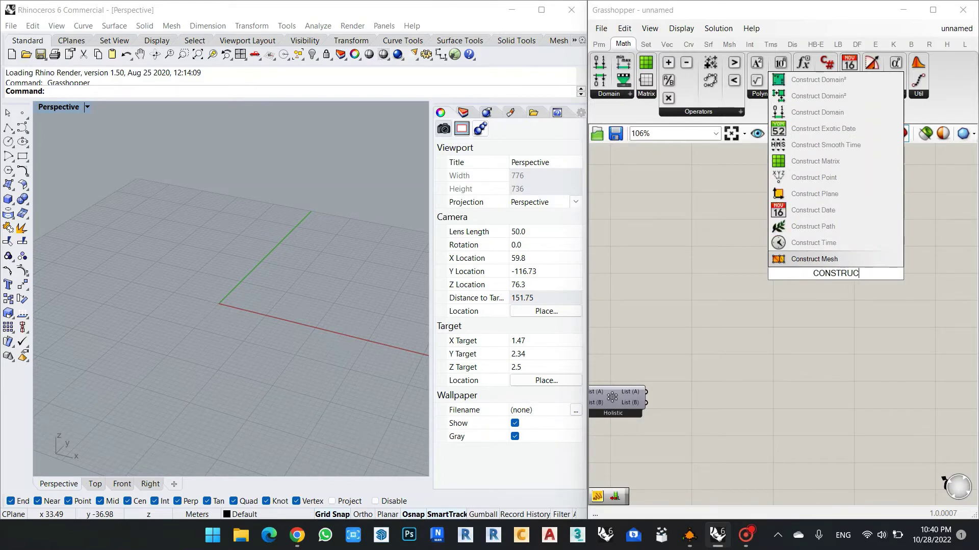
left_click(826, 181)
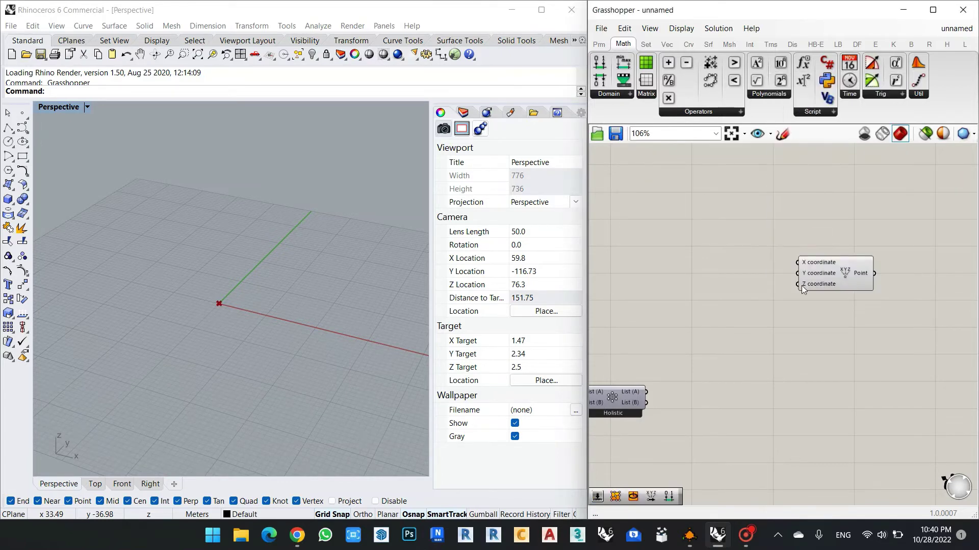
scroll(835, 267, "up", 2)
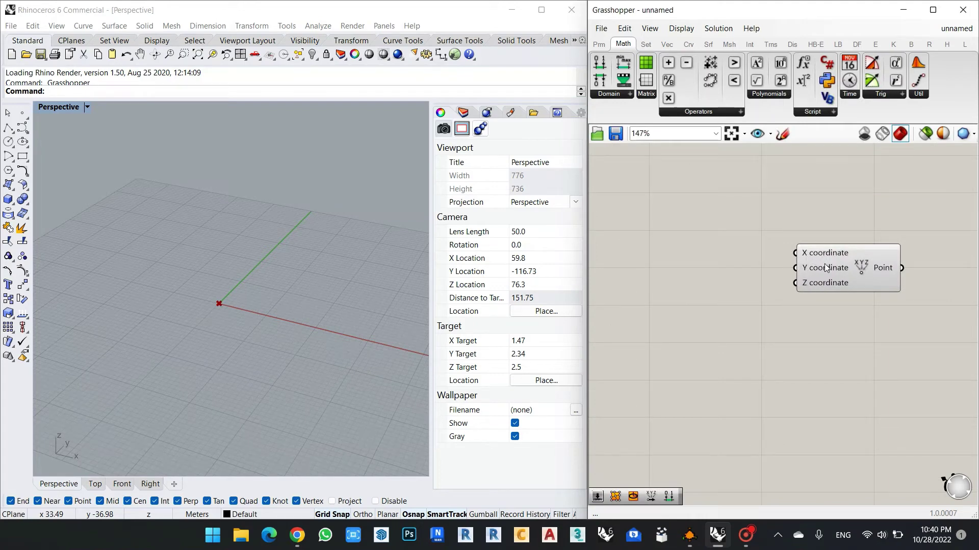
left_click_drag(852, 276, 826, 338)
scroll(863, 255, "down", 5)
scroll(821, 283, "up", 3)
left_click_drag(836, 280, 791, 217)
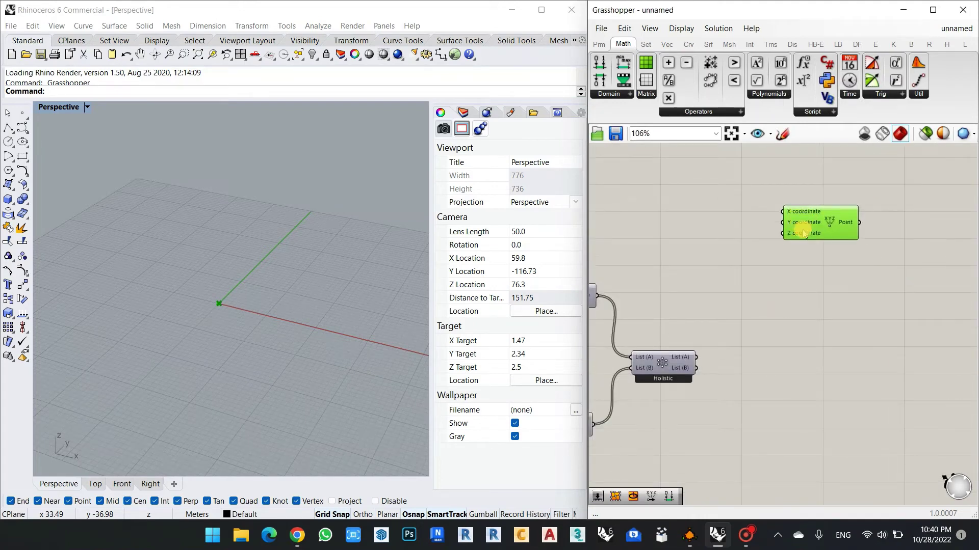
Step: Bring up K3DSurf to view the Klein_2 coordinate equations, and return to the Grasshopper canvas
left_click(690, 535)
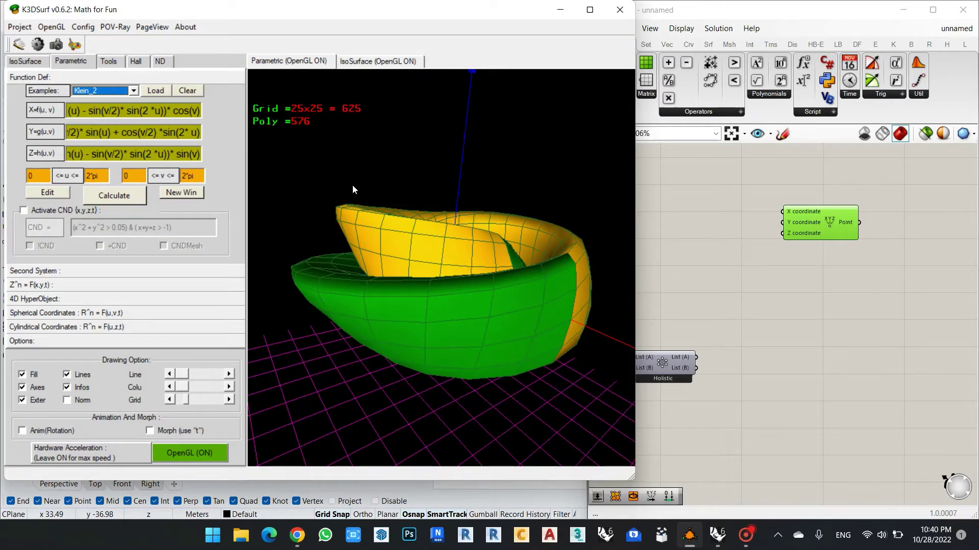
scroll(916, 284, "down", 2)
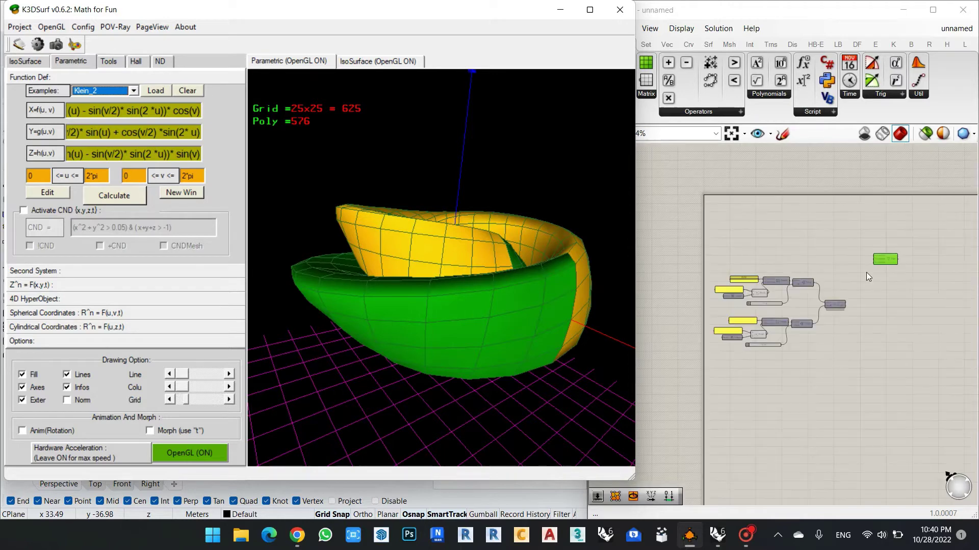
left_click(895, 261)
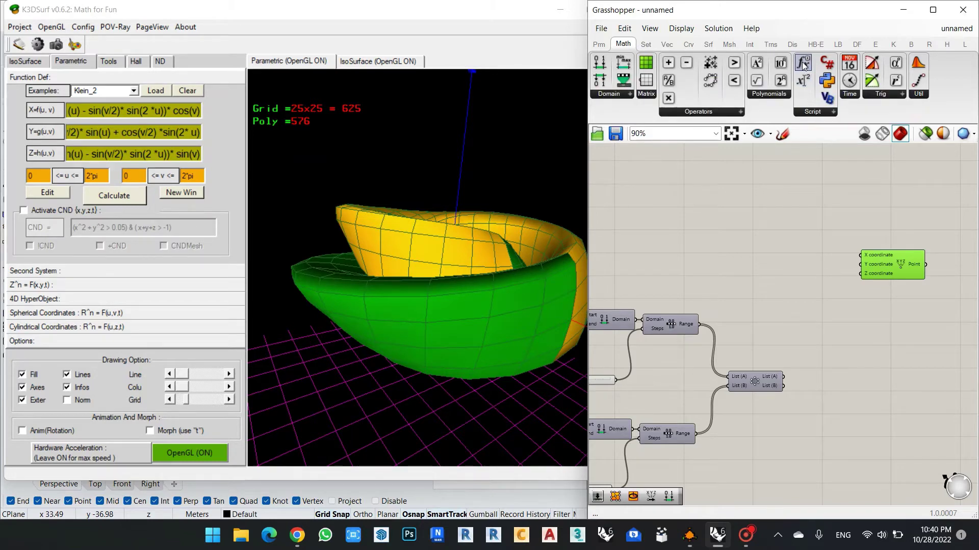
Step: Add Evaluate and Expression components near Construct Point, and delete the Evaluate component so only Expression is kept
left_click_drag(802, 66, 791, 203)
left_click(807, 83)
left_click(769, 263)
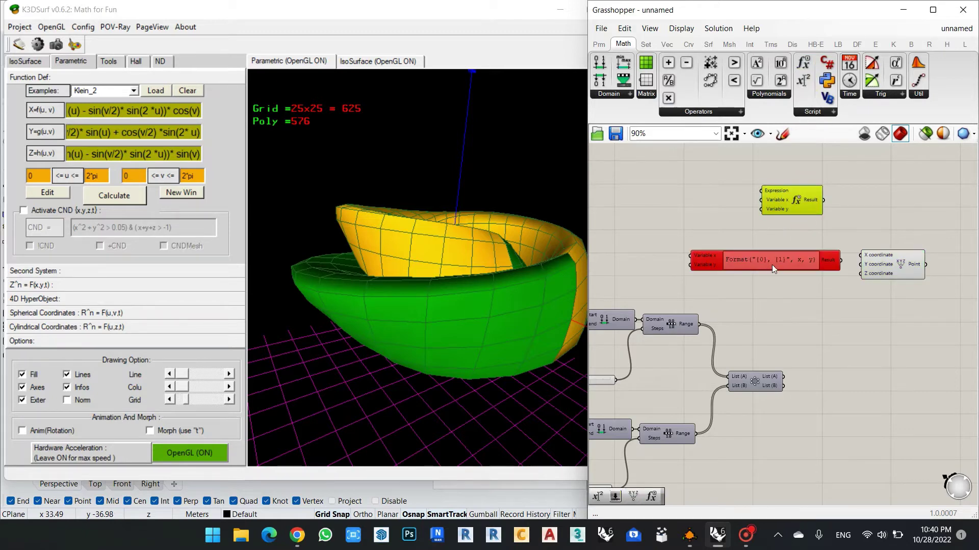
left_click_drag(772, 264, 778, 243)
scroll(723, 197, "up", 2)
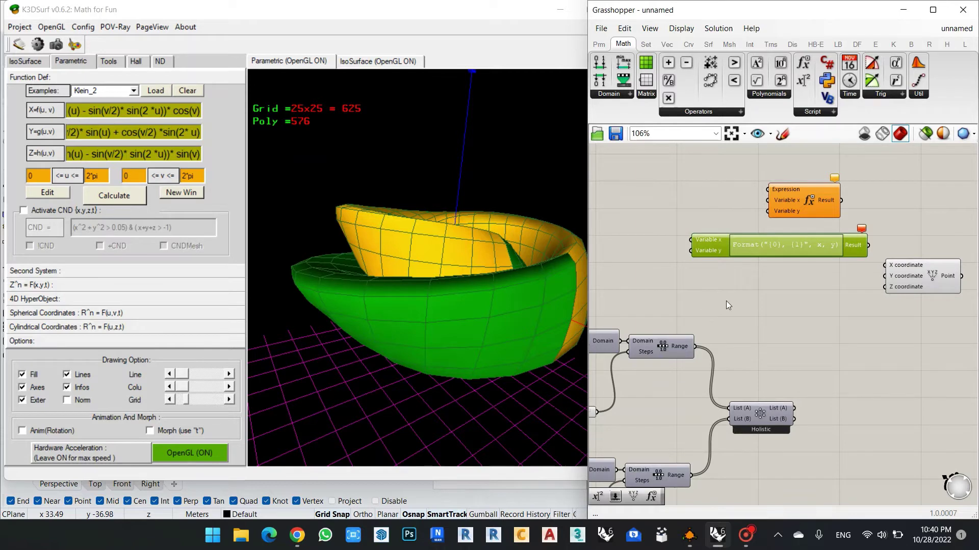
left_click_drag(761, 248, 774, 261)
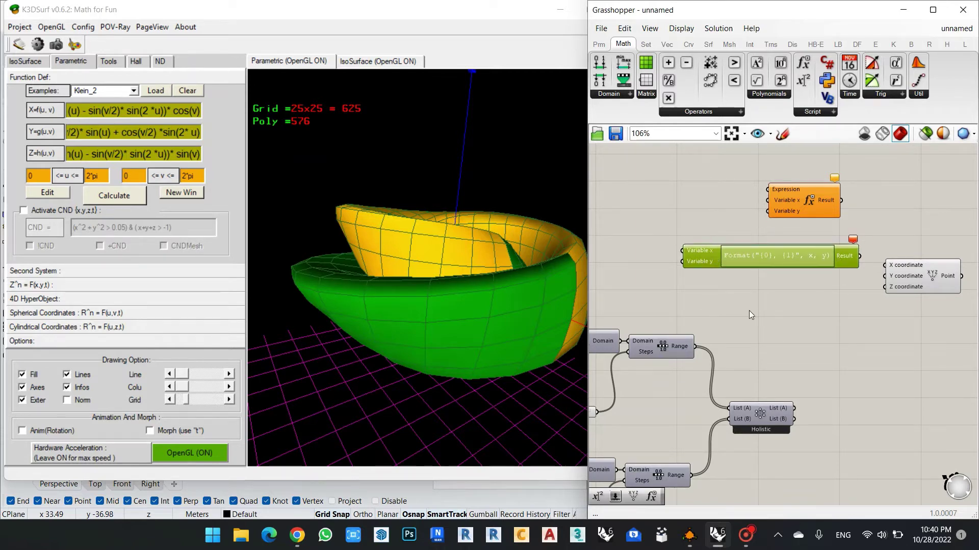
left_click(785, 197)
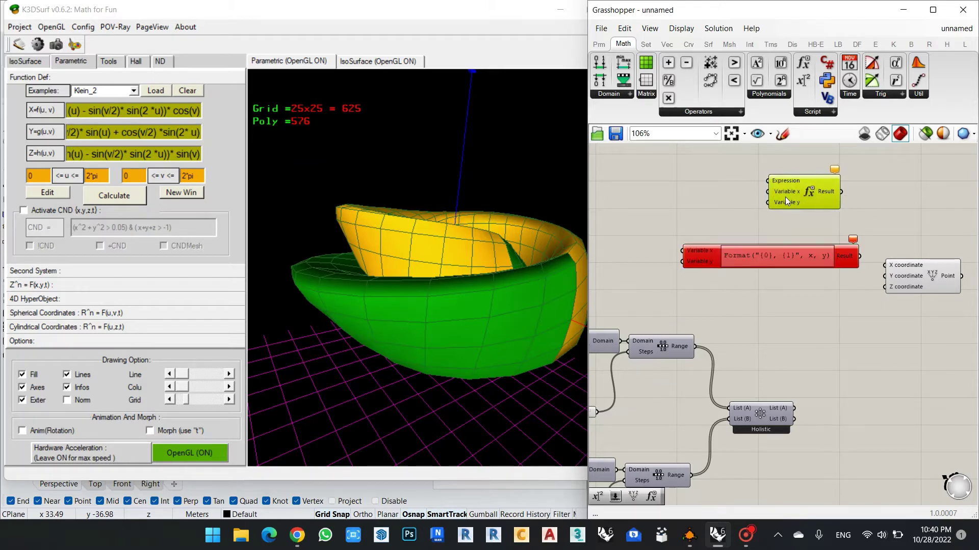
key("Delete")
scroll(780, 263, "up", 3)
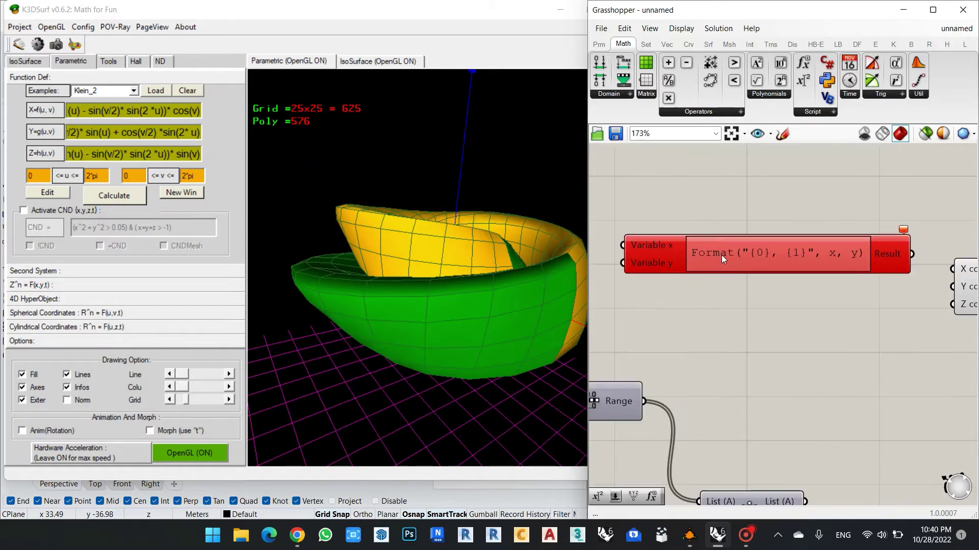
scroll(704, 259, "down", 3)
scroll(726, 260, "up", 4)
scroll(719, 222, "down", 4)
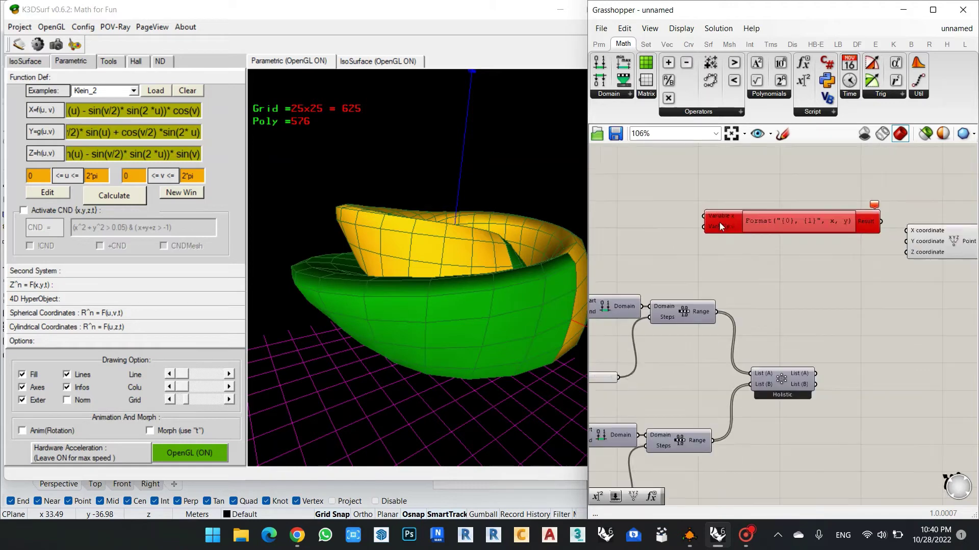
scroll(708, 221, "up", 4)
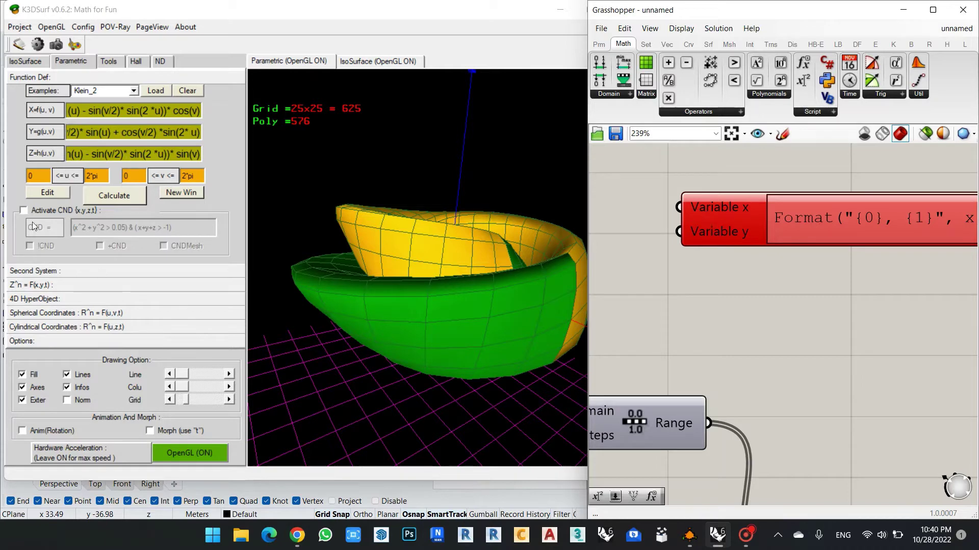
scroll(696, 214, "down", 3)
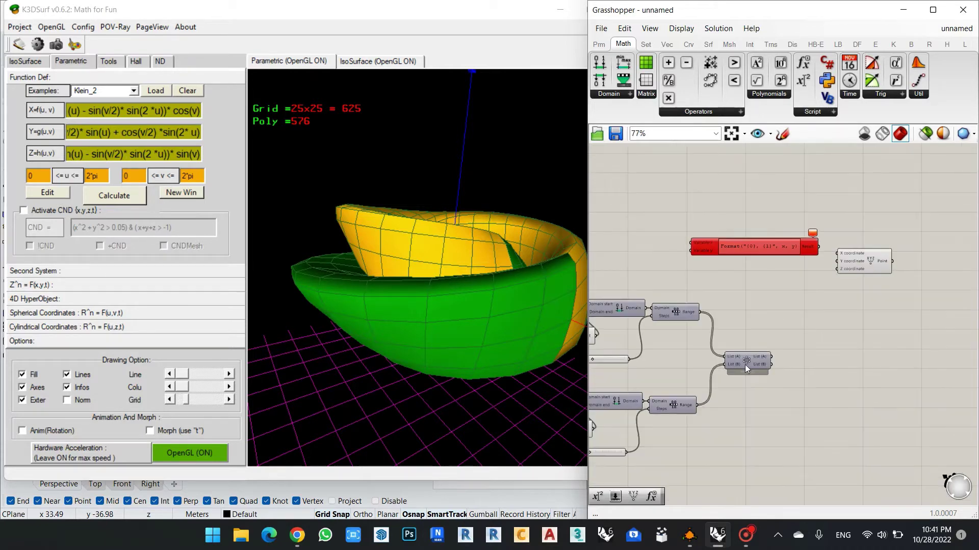
scroll(702, 228, "up", 3)
double_click(704, 225)
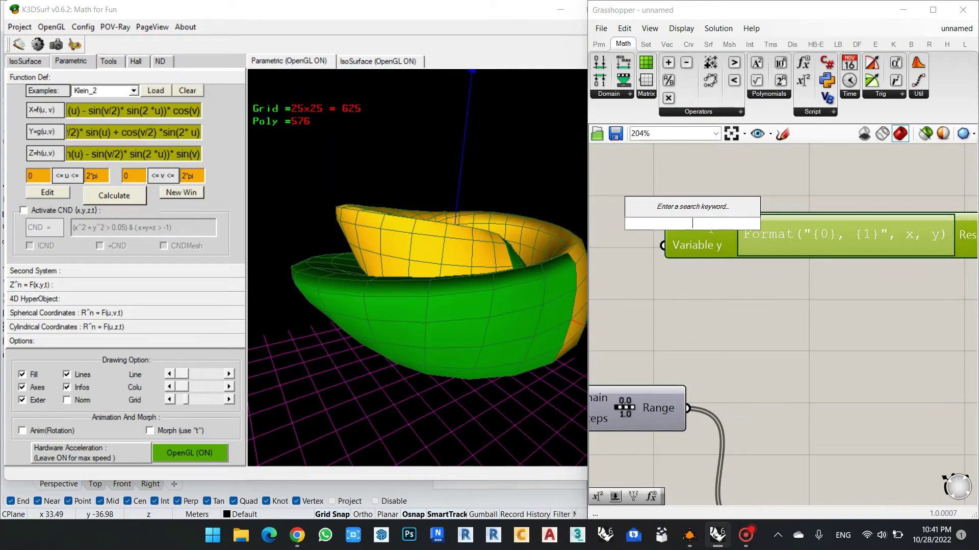
type("U")
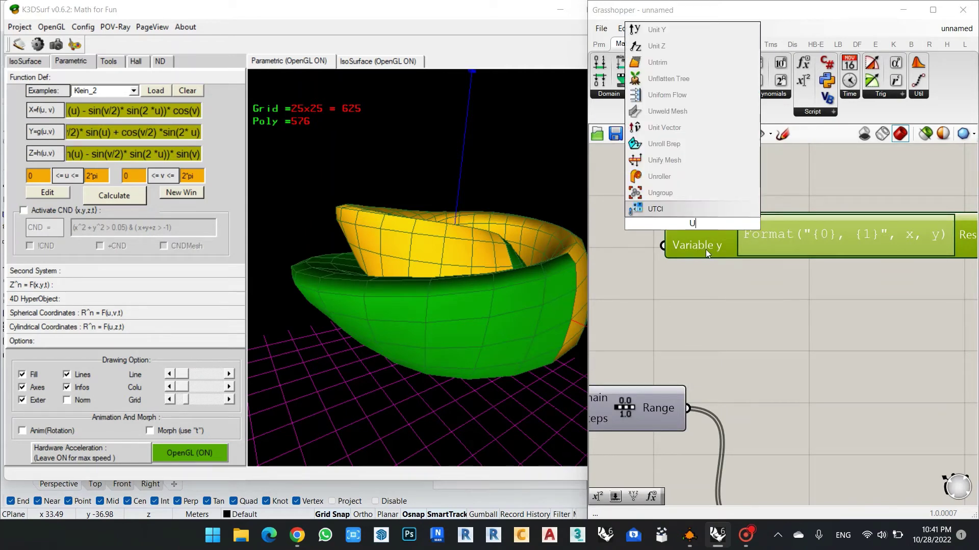
key("BackSpace")
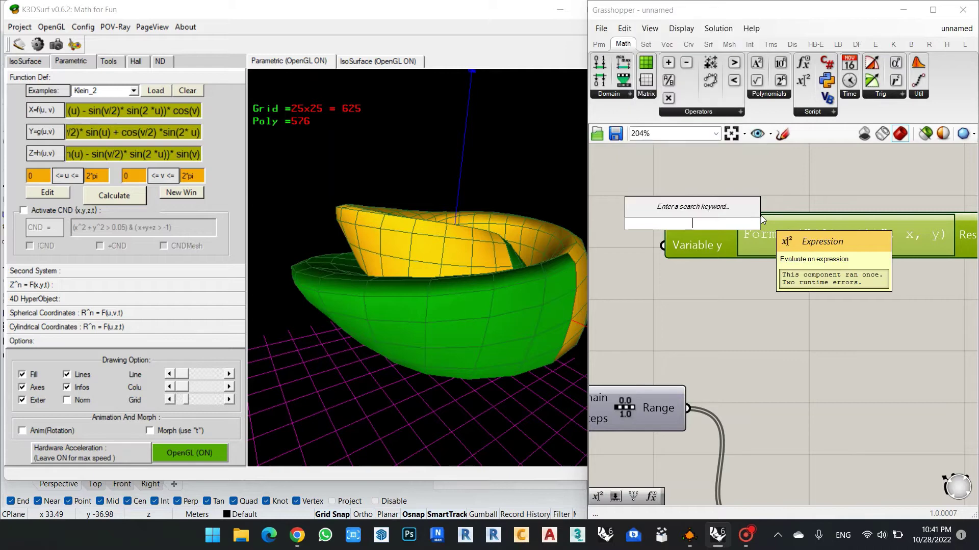
type("u")
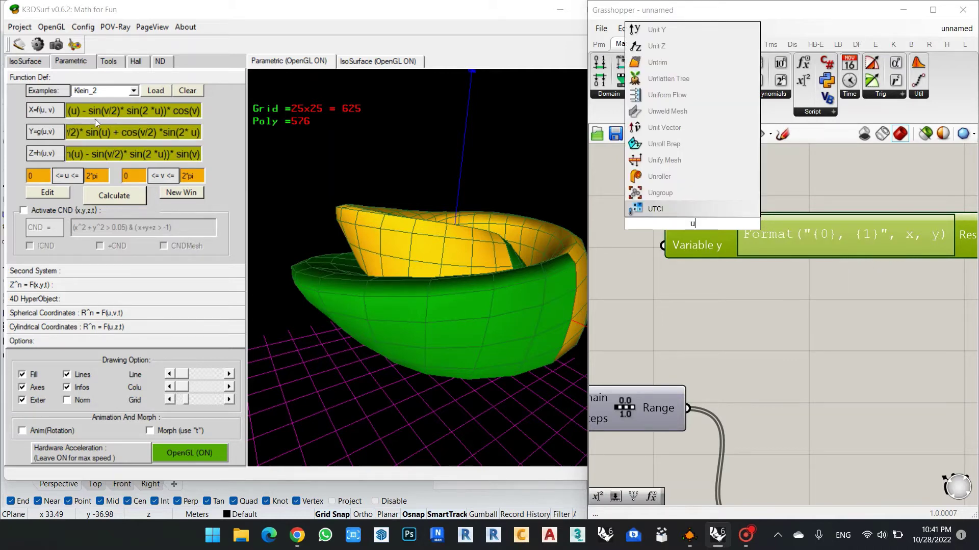
left_click(812, 176)
double_click(713, 227)
left_click(692, 280)
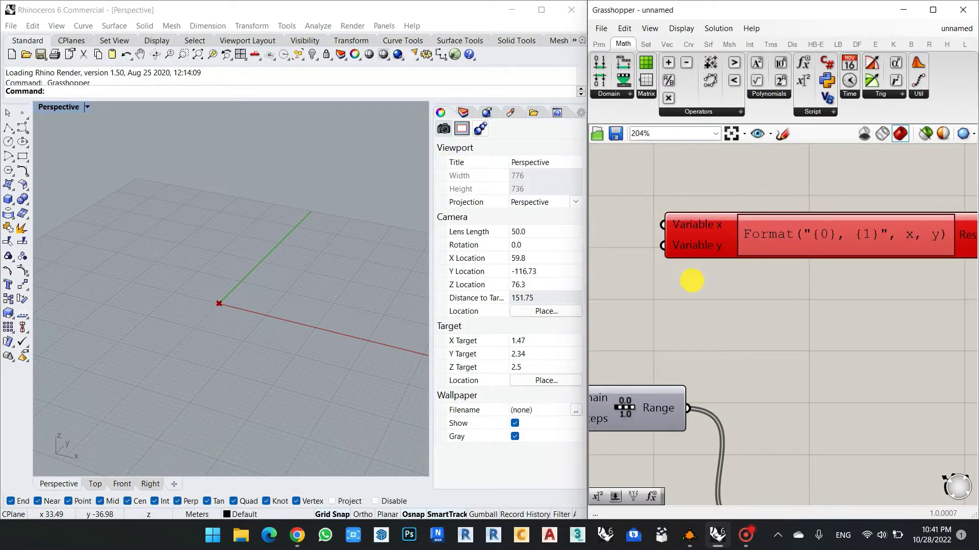
Step: Rename the Expression component's Variable x input to u and its Variable y input to v
right_click(699, 225)
left_click_drag(754, 234, 659, 236)
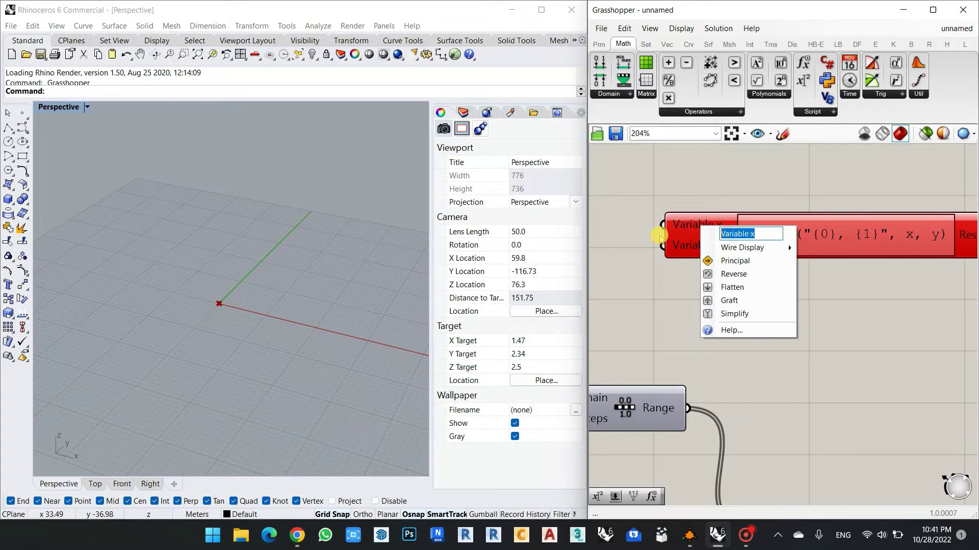
type("u")
left_click(848, 284)
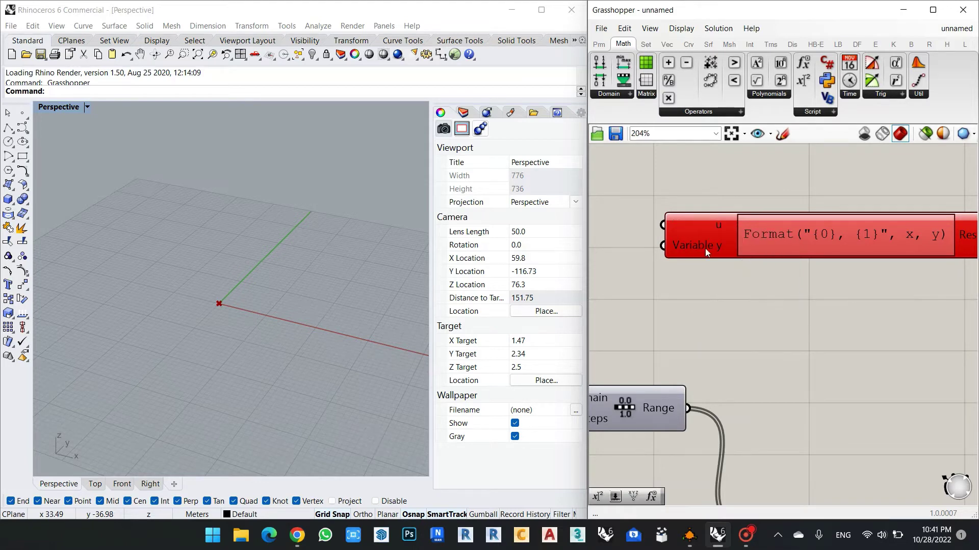
right_click(706, 248)
left_click_drag(763, 254, 678, 254)
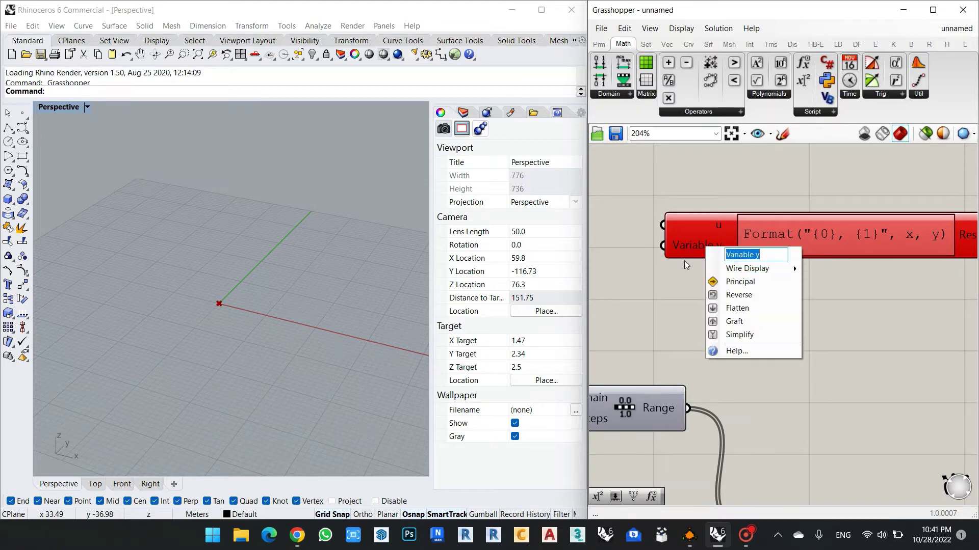
type("v")
key("Return")
scroll(789, 261, "down", 3)
scroll(735, 363, "up", 2)
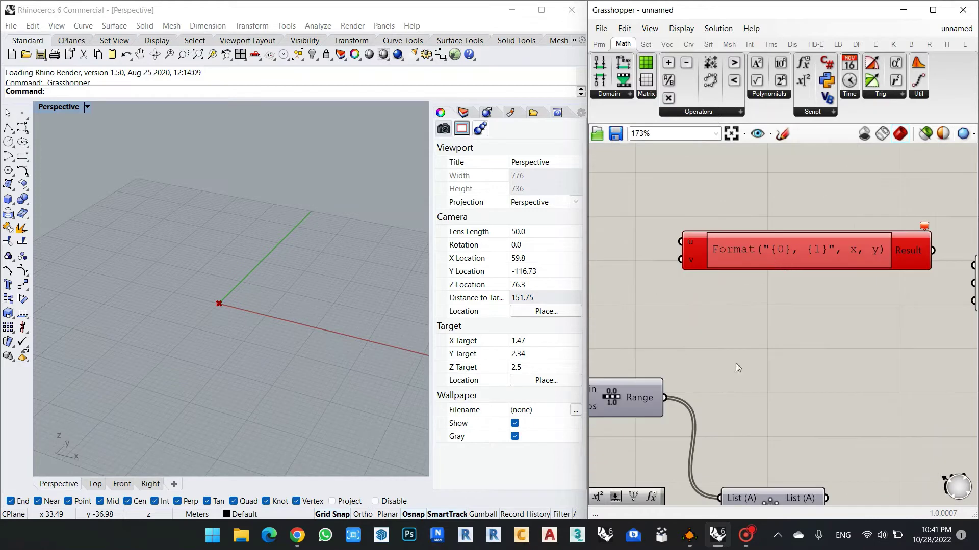
Step: Switch to K3DSurf and copy the entire X=f(u,v) formula of the Klein_2 example
left_click(689, 535)
left_click(74, 111)
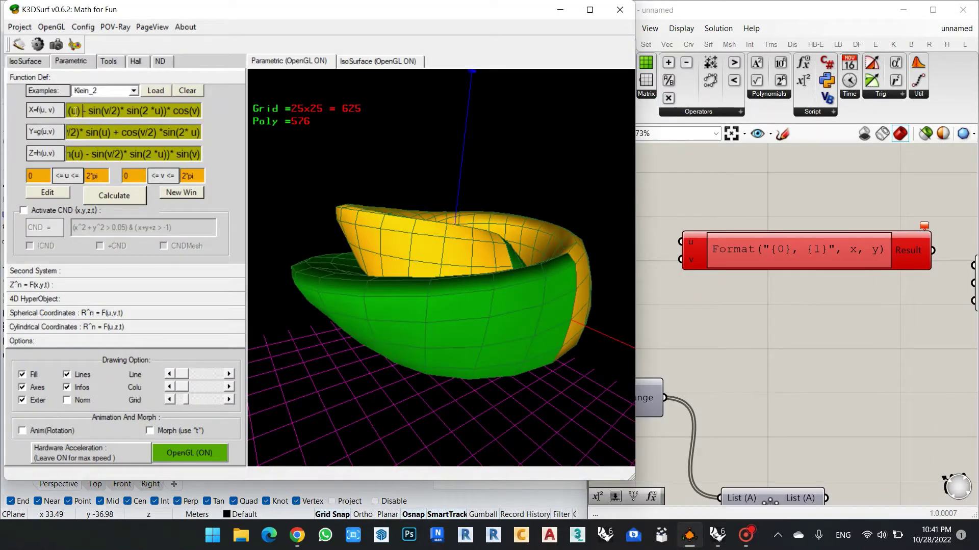
left_click_drag(151, 111, 127, 111)
right_click(149, 113)
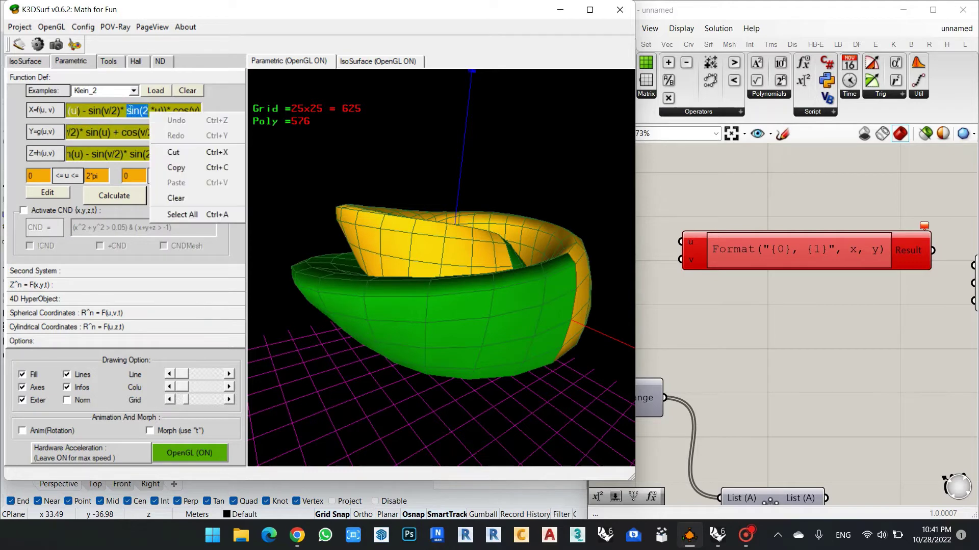
left_click(182, 215)
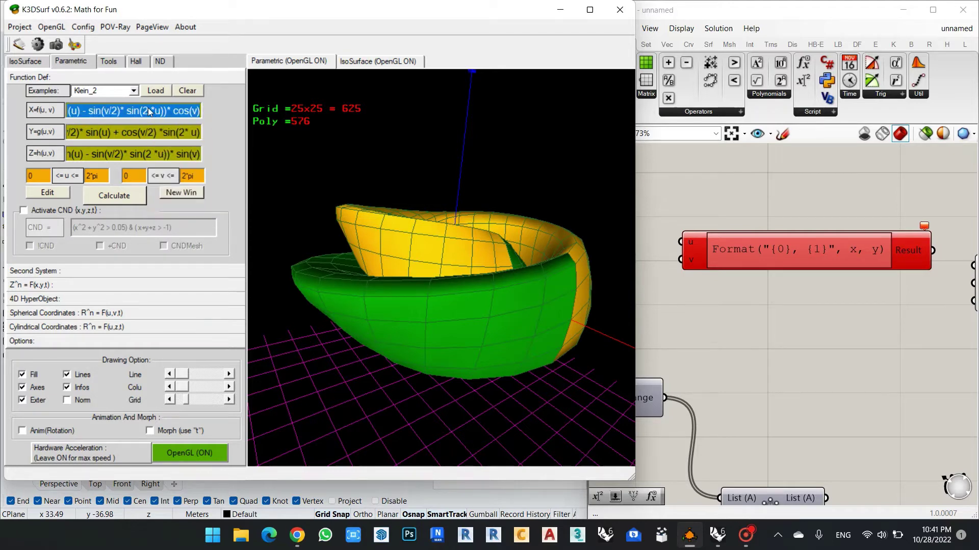
Step: Back in Grasshopper, replace the Expression component's formula with (2 + cos(v/2)* sin(u) - sin(v/2)* sin(2 *u))* cos(v)
left_click(791, 248)
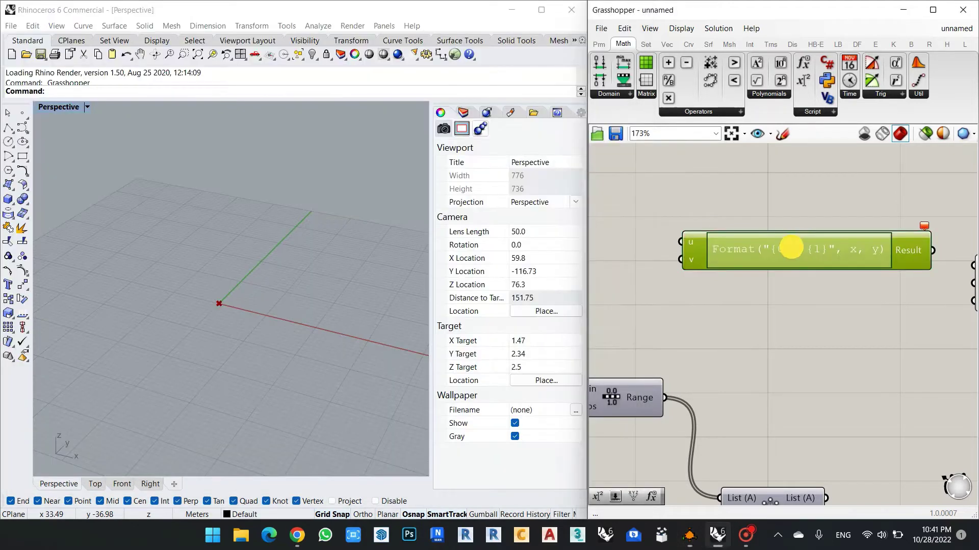
double_click(791, 249)
left_click_drag(748, 260, 564, 260)
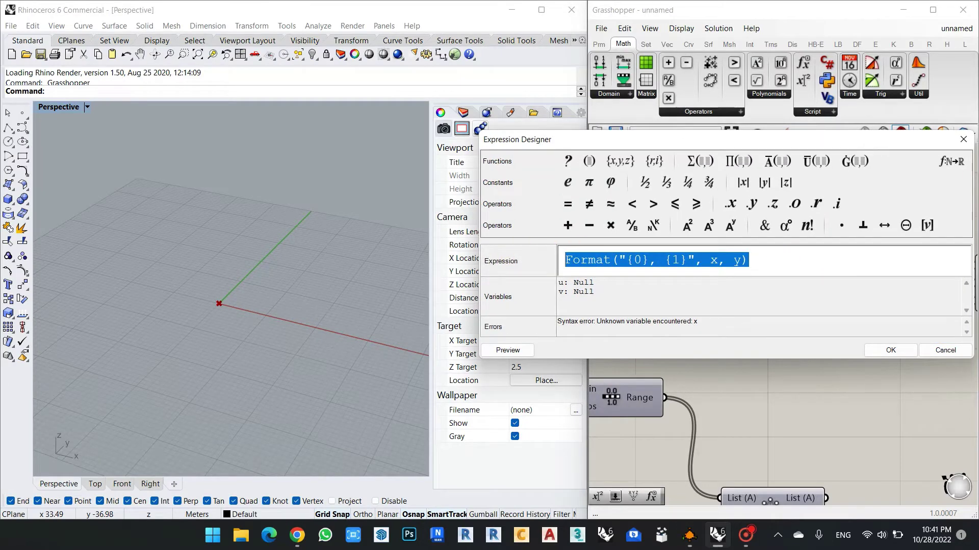
type("(2 + cos(v/2)* sin(u) - sin(v/2)* sin(2 *u))* cos(v)")
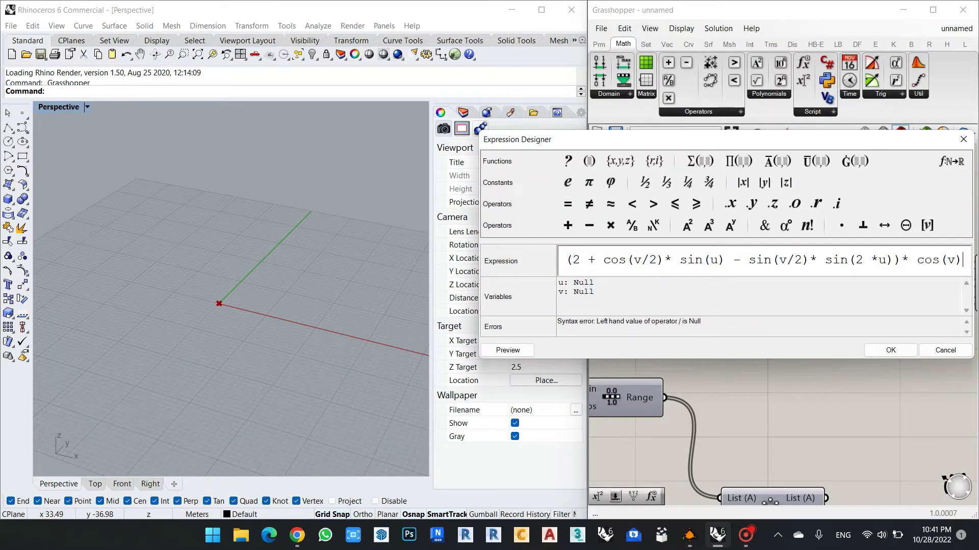
left_click(884, 351)
Step: Move the Construct Point component farther right and place the Expression component above it so they no longer overlap
scroll(764, 265, "down", 3)
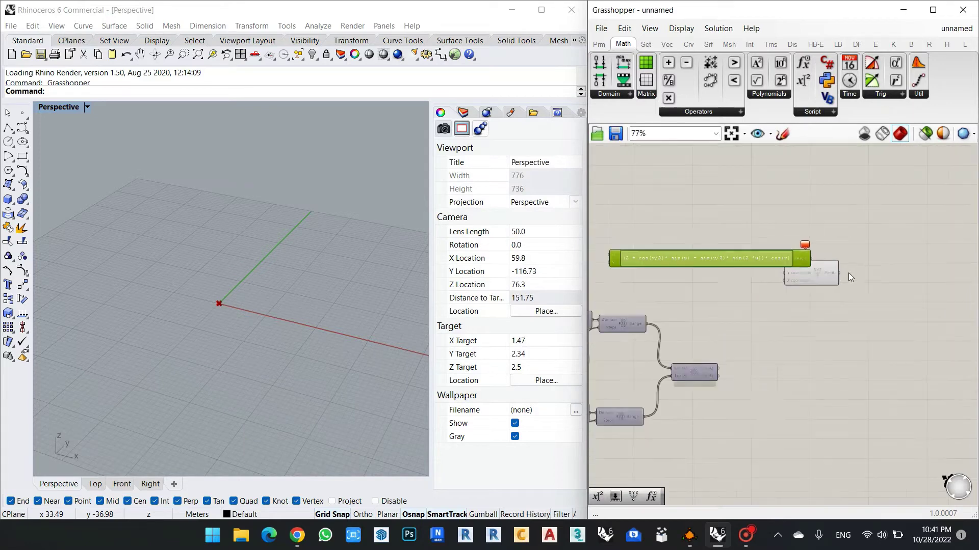
left_click_drag(815, 277, 891, 274)
left_click_drag(755, 258, 847, 228)
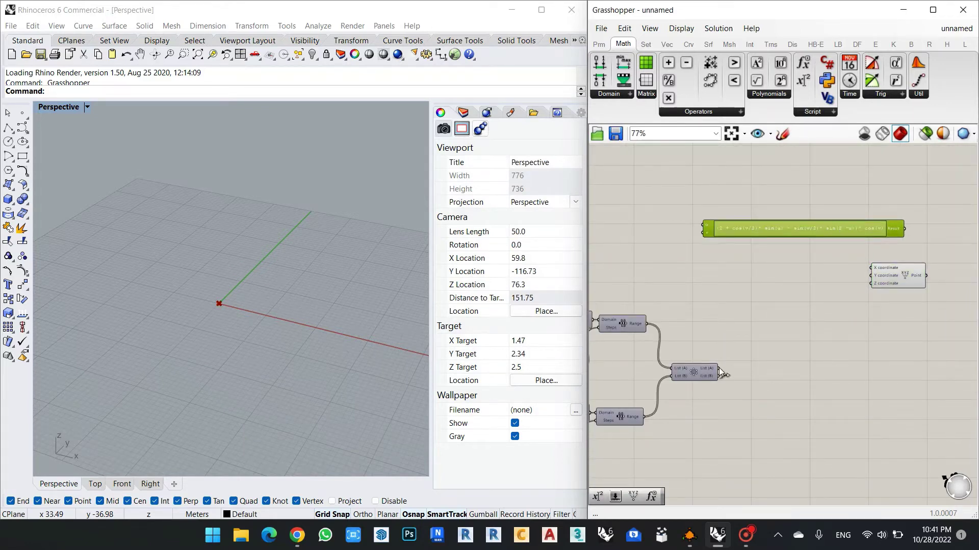
Step: Wire the cross-referenced List (A) and List (B) outputs to the Expression's u and v inputs, and stack two wired copies below it
left_click_drag(718, 368, 704, 225)
left_click_drag(719, 375, 706, 233)
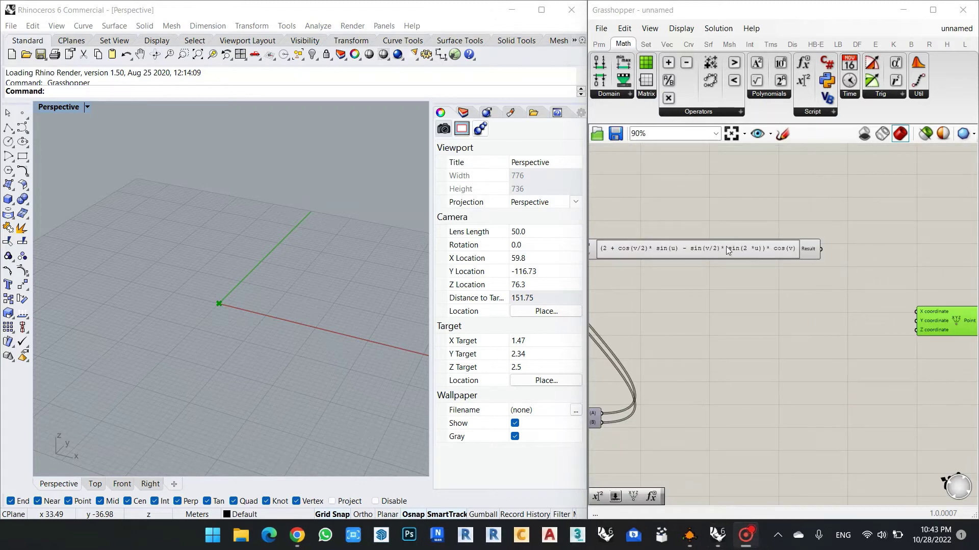
left_click_drag(725, 249, 796, 276)
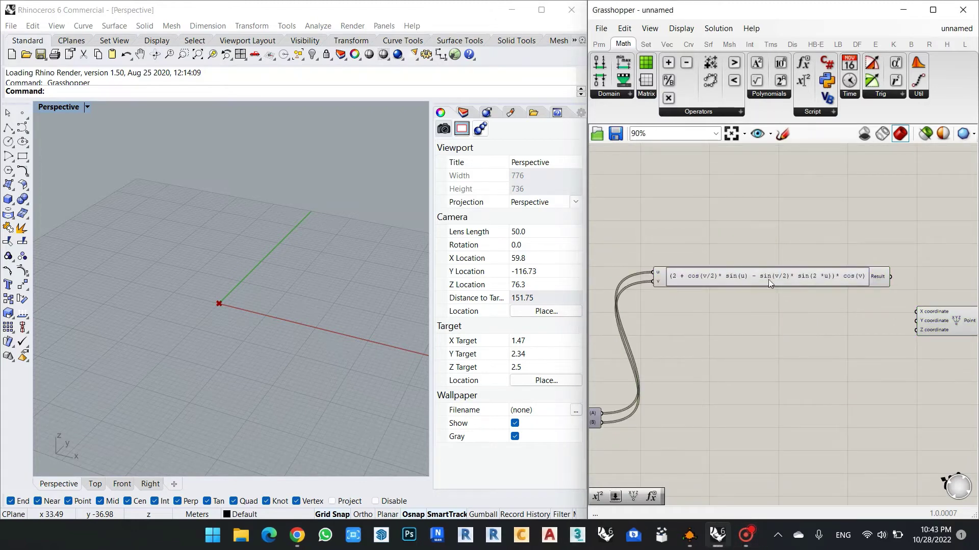
left_click(769, 279)
left_click_drag(768, 277, 778, 342, "alt")
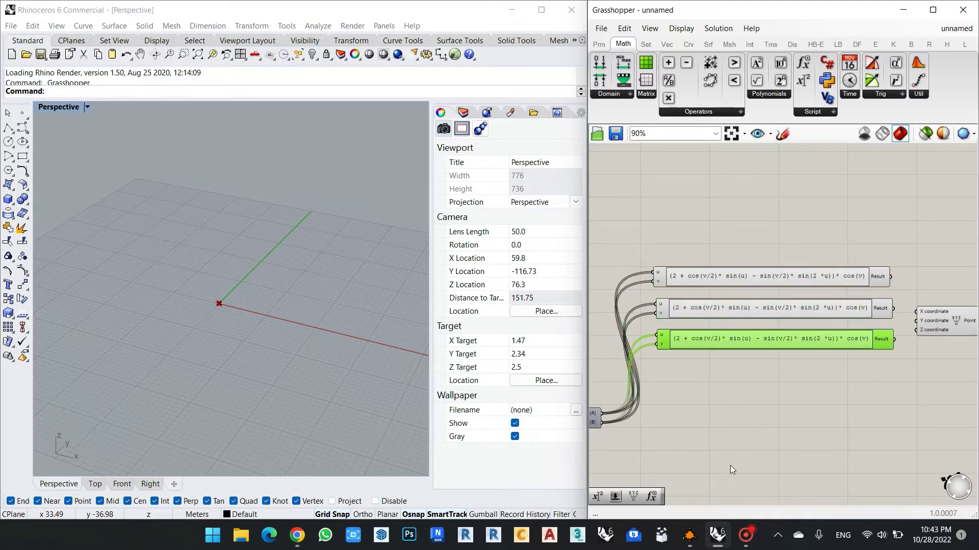
Step: Switch to K3DSurf and copy the entire Y=g(u,v) formula of the Klein_2 example
left_click(689, 535)
left_click(105, 131)
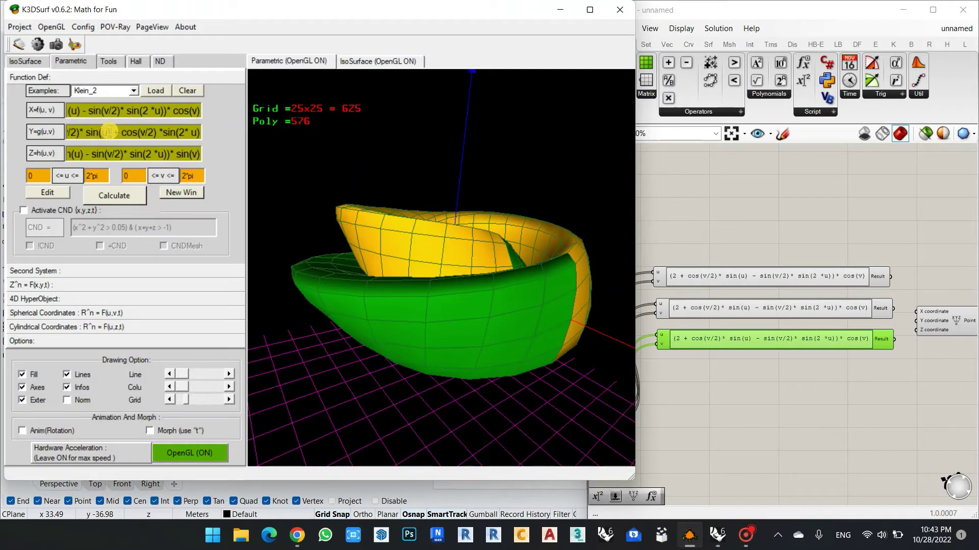
right_click(105, 130)
left_click(153, 230)
key("ctrl+c")
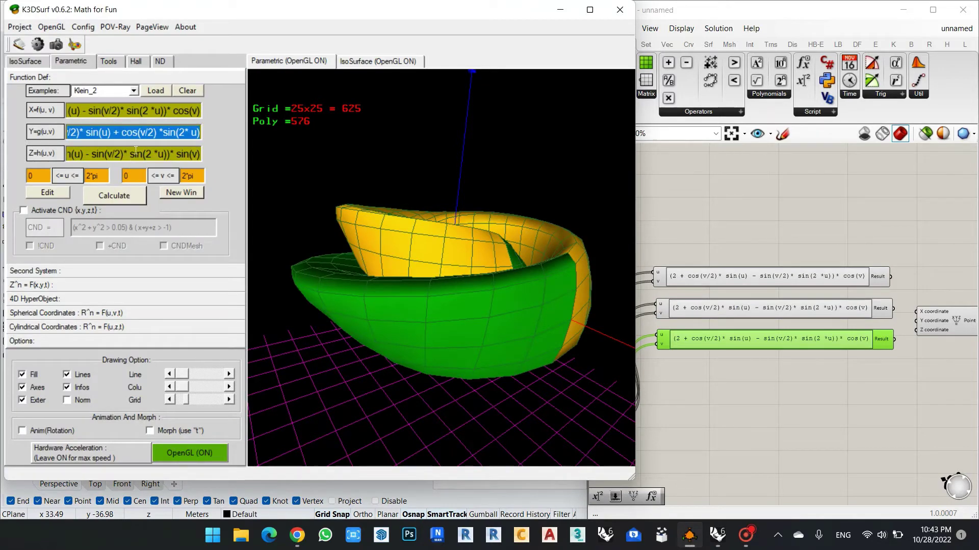
Step: Back in Grasshopper, replace the middle Expression's formula with sin(v/2)* sin(u) + cos(v/2) *sin(2* u) and move it closer under the first one
left_click(818, 256)
double_click(811, 308)
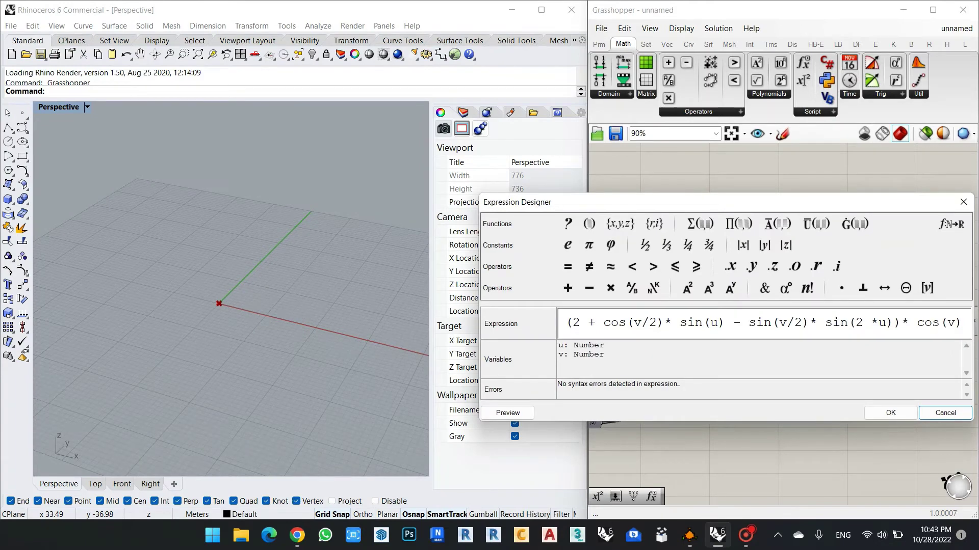
key("ctrl+a")
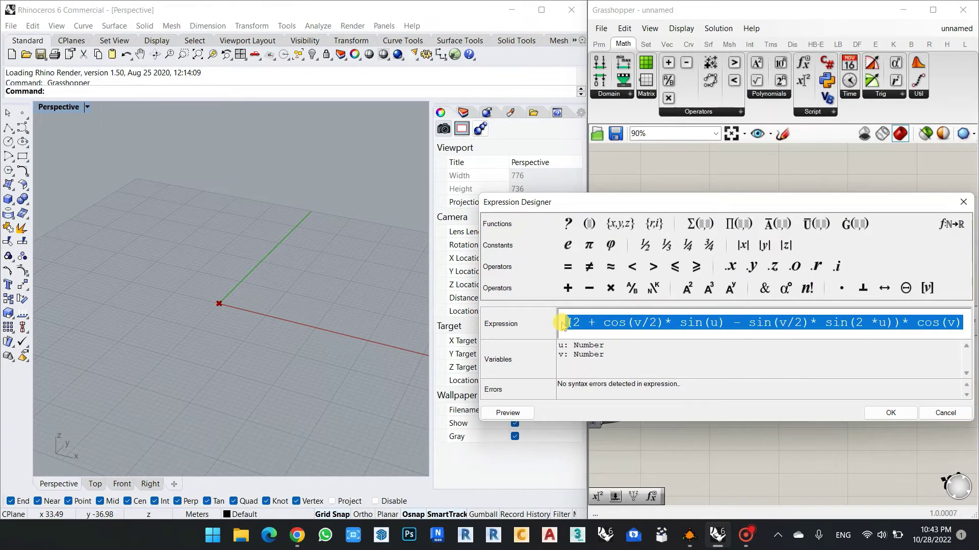
key("ctrl+v")
left_click(889, 412)
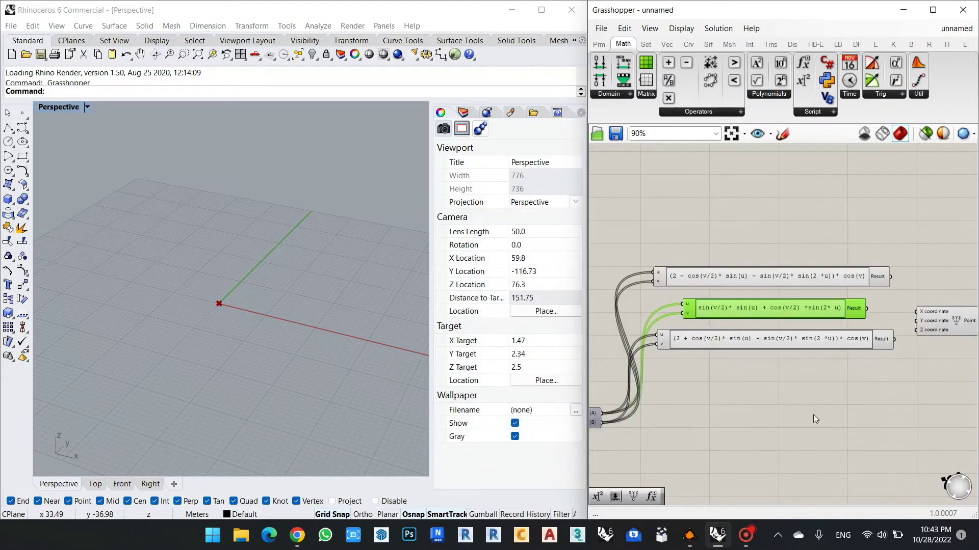
left_click_drag(763, 313, 733, 307)
left_click(708, 372)
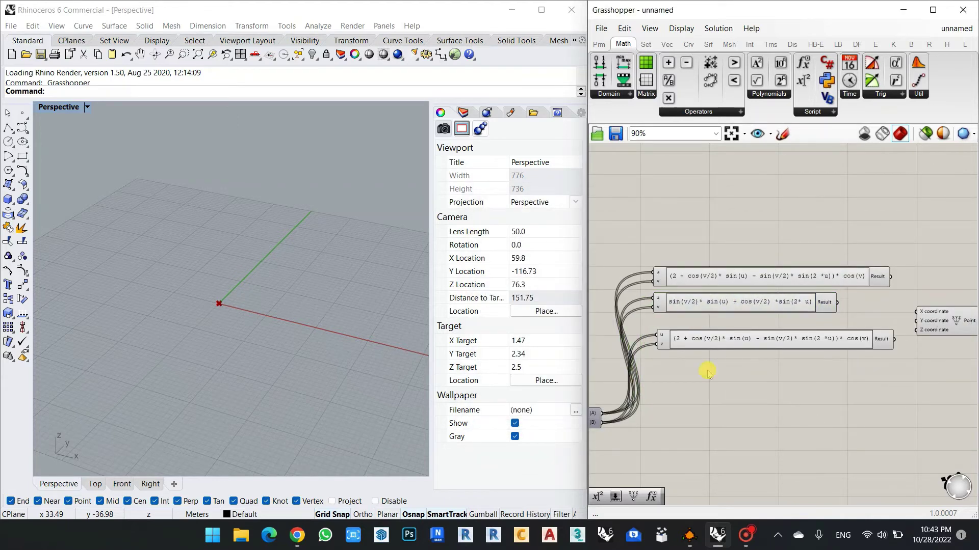
Step: Switch to K3DSurf and copy the entire Z=h(u,v) formula of the Klein_2 example
left_click(689, 534)
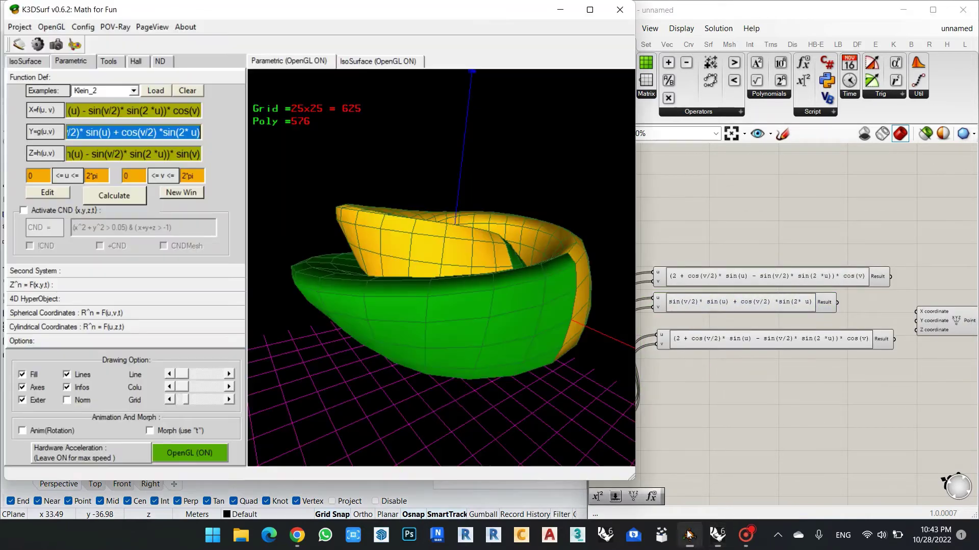
right_click(136, 153)
left_click(163, 254)
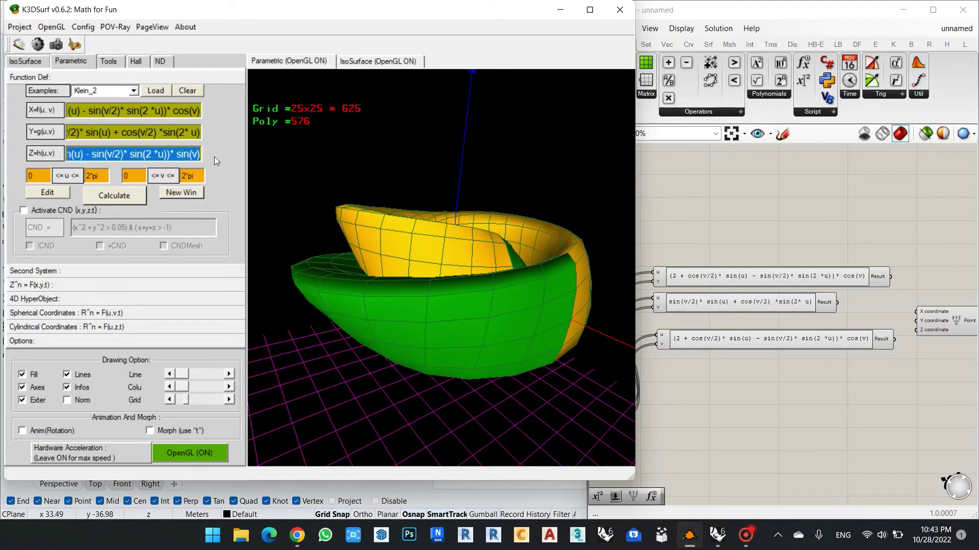
Step: Back in Grasshopper, replace the lowest Expression's formula with (2 + cos(v/2)* sin(u) - sin(v/2)* sin(2 *u))* sin(v)
double_click(749, 340)
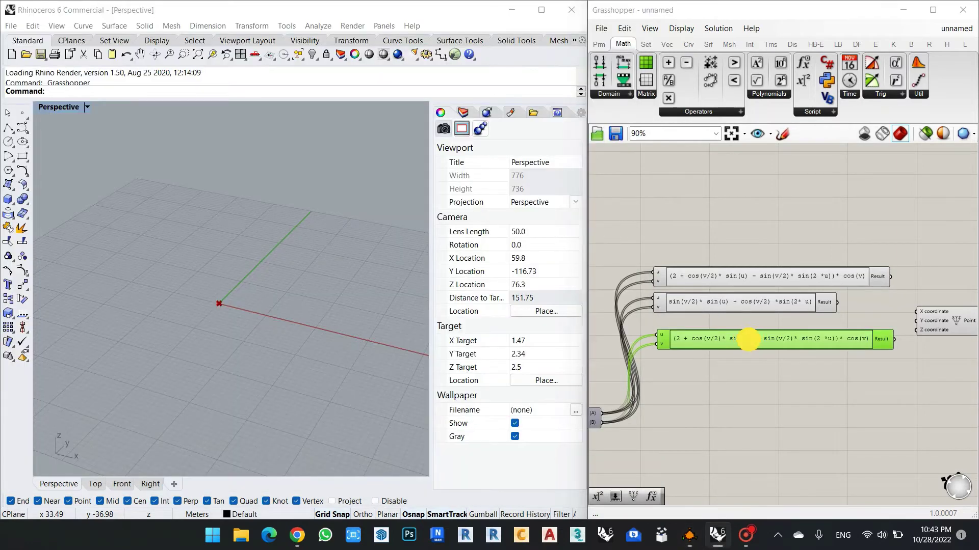
left_click(842, 354)
key("ctrl+a")
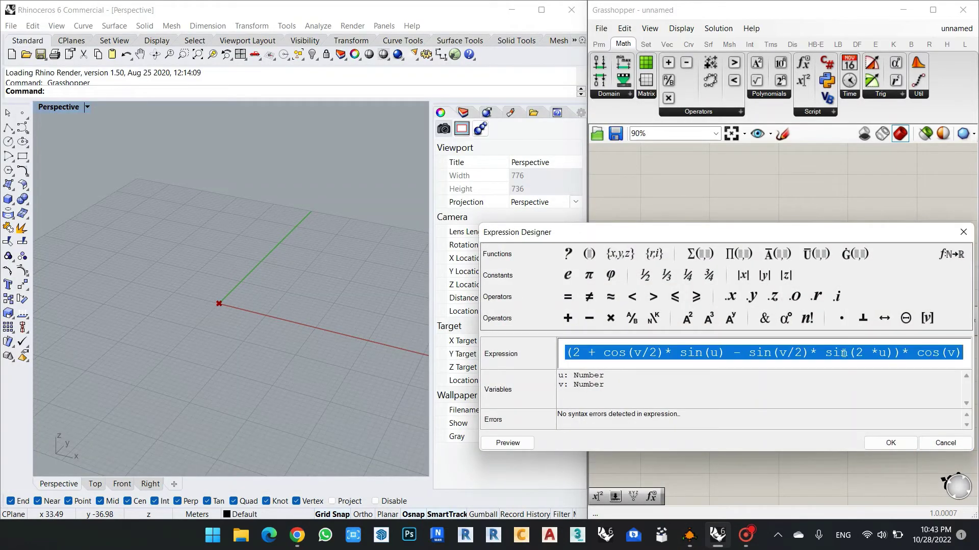
key("ctrl+v")
left_click(890, 443)
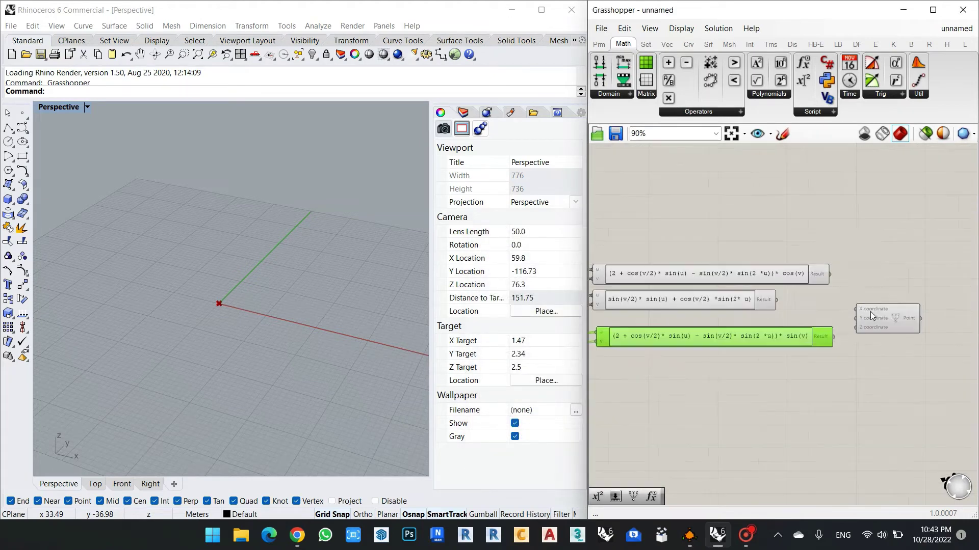
Step: Rearrange the three Expression components into an evenly spaced stack with their Result outputs aligned
left_click_drag(728, 299, 776, 298)
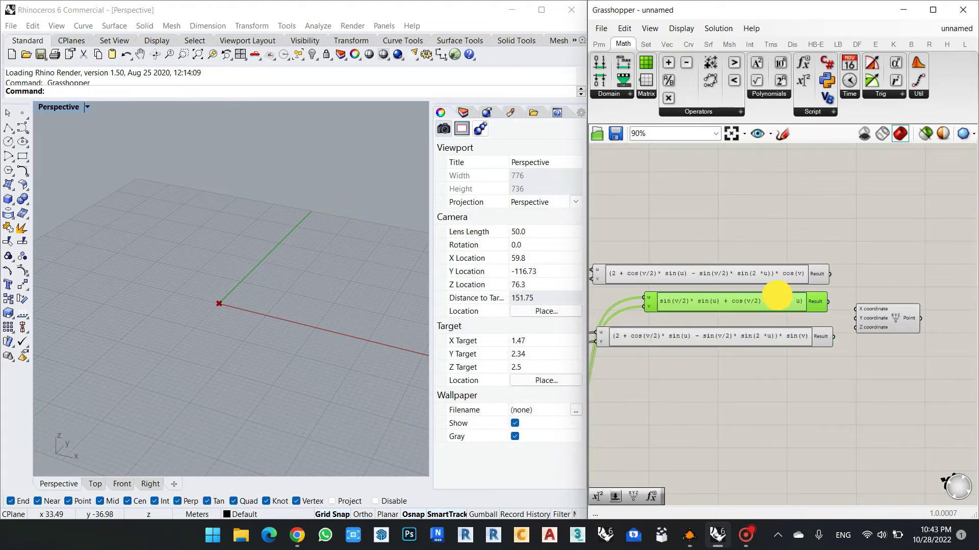
left_click_drag(814, 340, 808, 334)
scroll(813, 328, "down", 2)
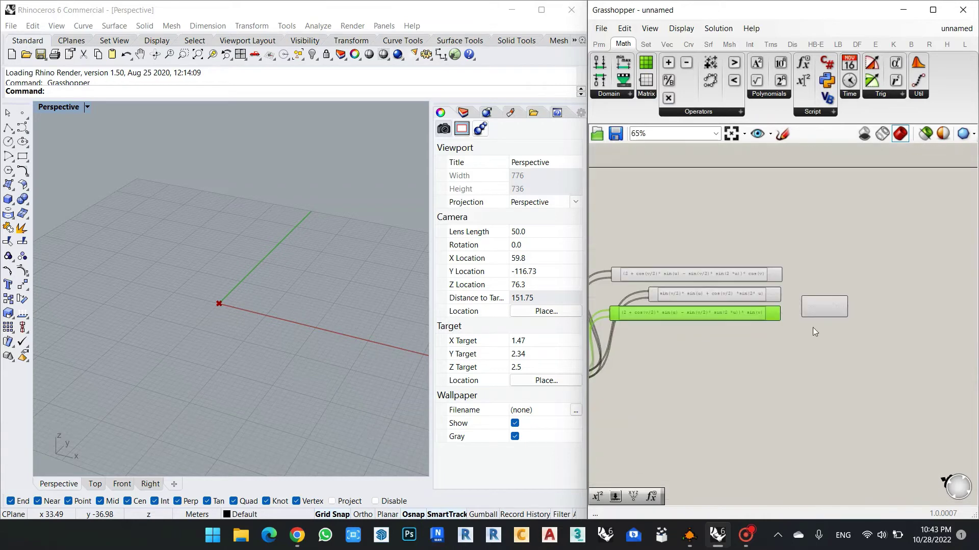
scroll(814, 332, "up", 5)
left_click(729, 276)
left_click(729, 237)
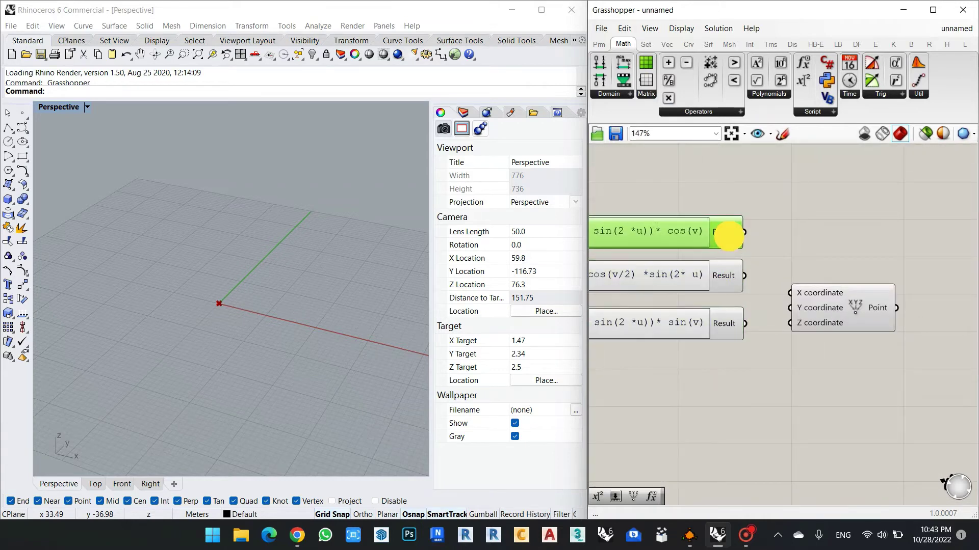
Step: Reposition the Construct Point component and wire the three Expression results, in order, to its X, Y and Z coordinate inputs
scroll(831, 244, "down", 8)
scroll(654, 361, "up", 7)
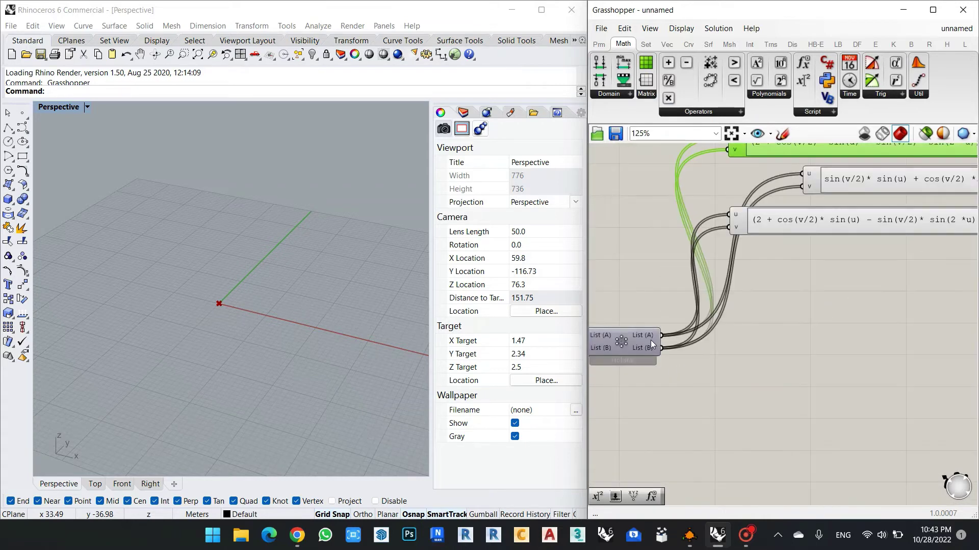
scroll(650, 337, "down", 5)
scroll(875, 251, "up", 5)
left_click_drag(765, 271, 836, 249)
left_click_drag(679, 203, 791, 231)
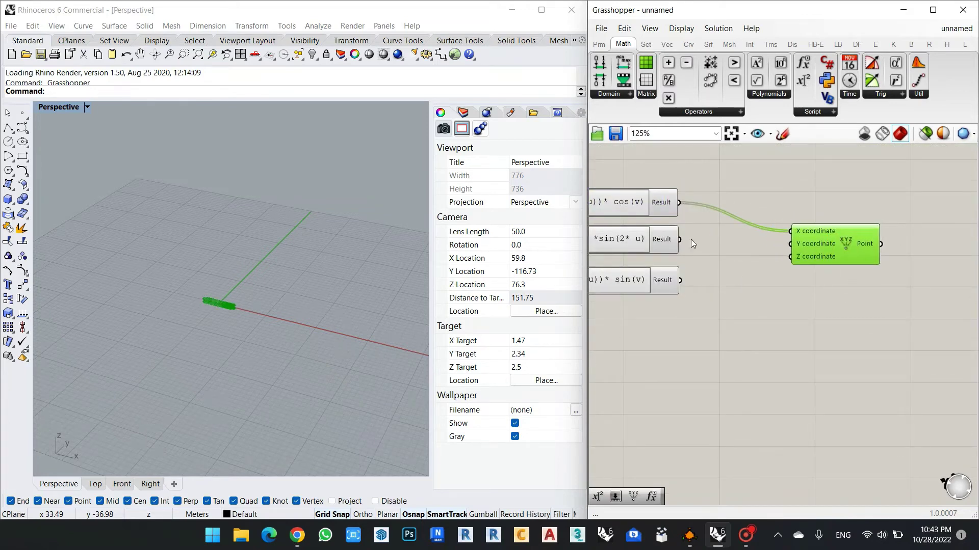
left_click_drag(679, 240, 790, 244)
left_click_drag(680, 279, 790, 257)
Step: Examine the generated point cloud up close and from different angles in the Perspective viewport
scroll(724, 265, "down", 4)
scroll(834, 252, "up", 4)
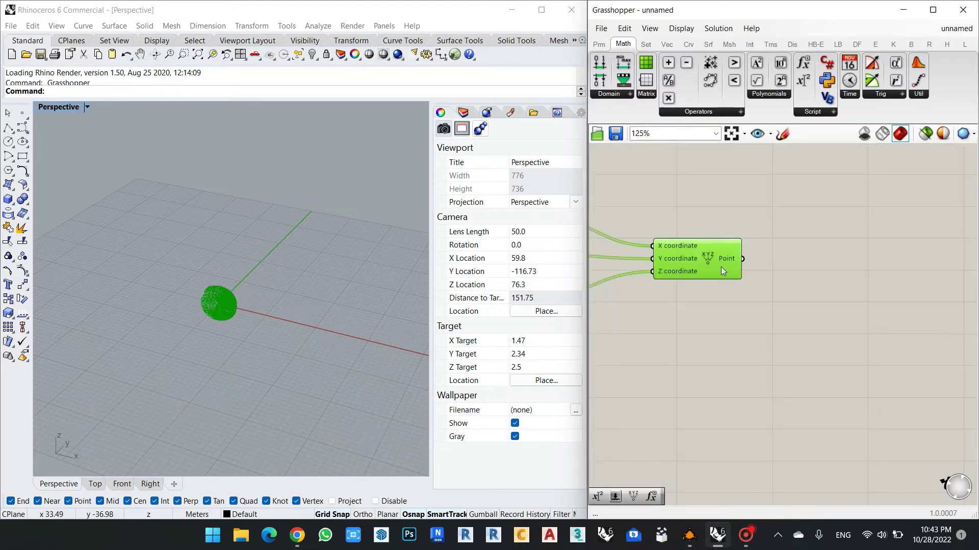
scroll(288, 303, "up", 6)
scroll(182, 299, "up", 4)
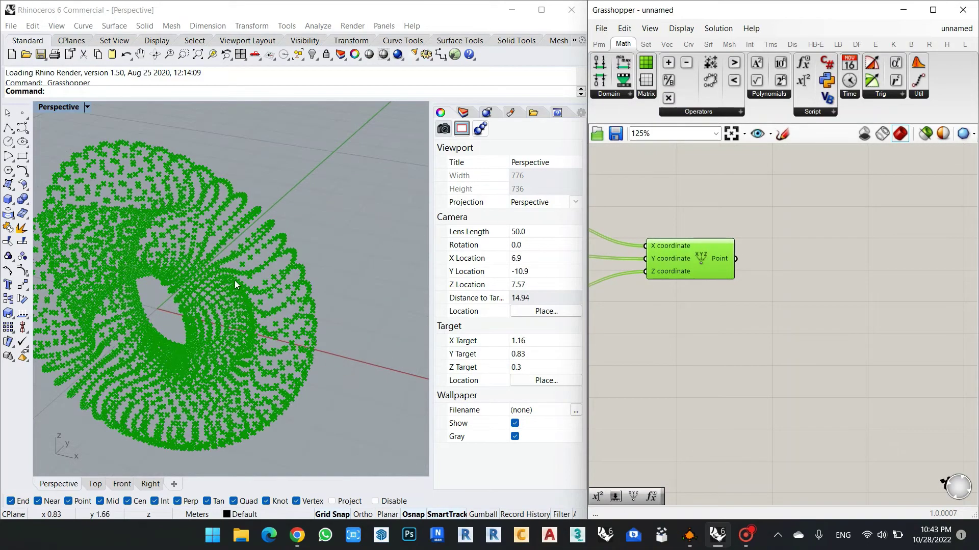
scroll(234, 280, "down", 1)
scroll(225, 301, "up", 2)
scroll(256, 304, "down", 1)
mouse_move(258, 308)
right_mouse_down()
mouse_move(301, 332)
mouse_move(227, 332)
mouse_move(189, 311)
mouse_move(273, 319)
mouse_move(252, 318)
right_mouse_up()
scroll(918, 290, "down", 2)
scroll(825, 283, "up", 2)
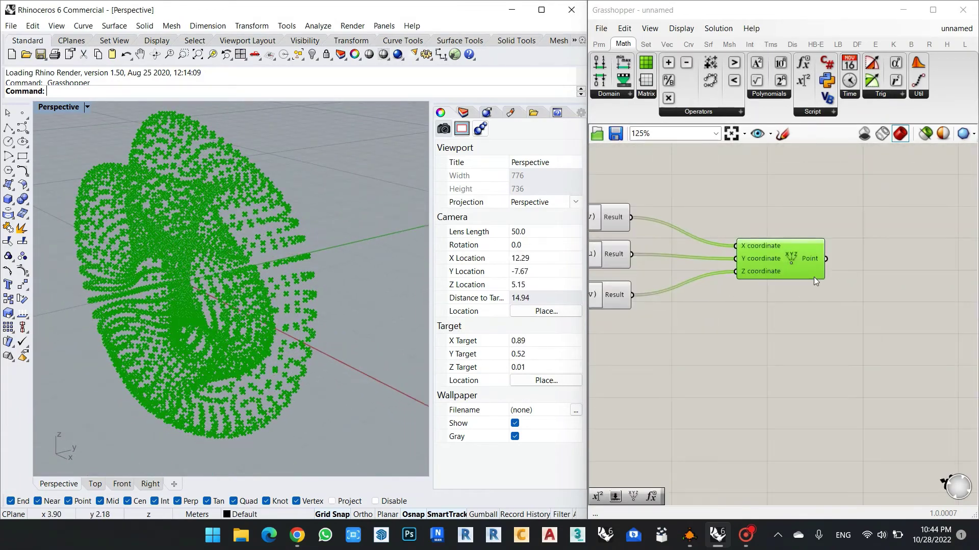
Step: Disconnect the Expression results from the Construct Point component's Y coordinate and Z coordinate inputs
scroll(863, 283, "down", 3)
scroll(843, 272, "up", 3)
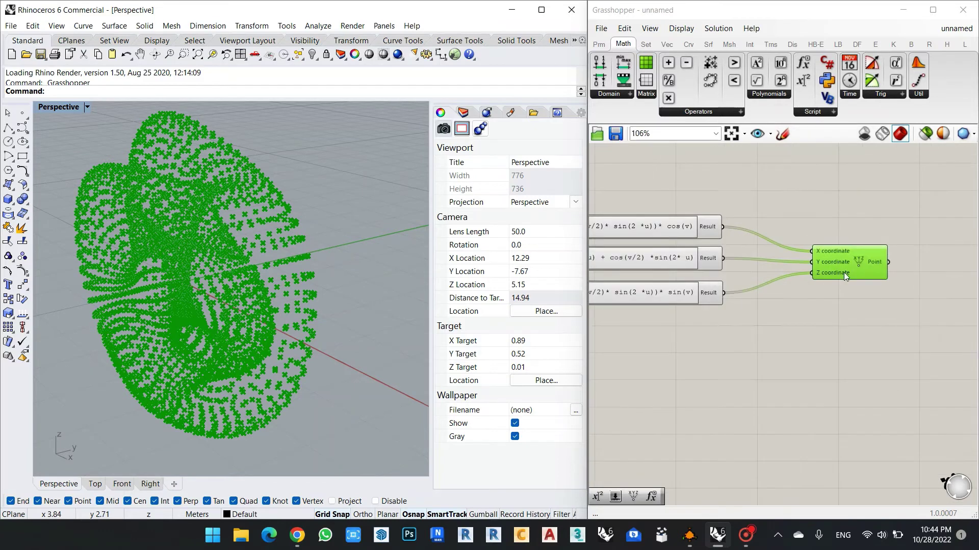
right_click(818, 262)
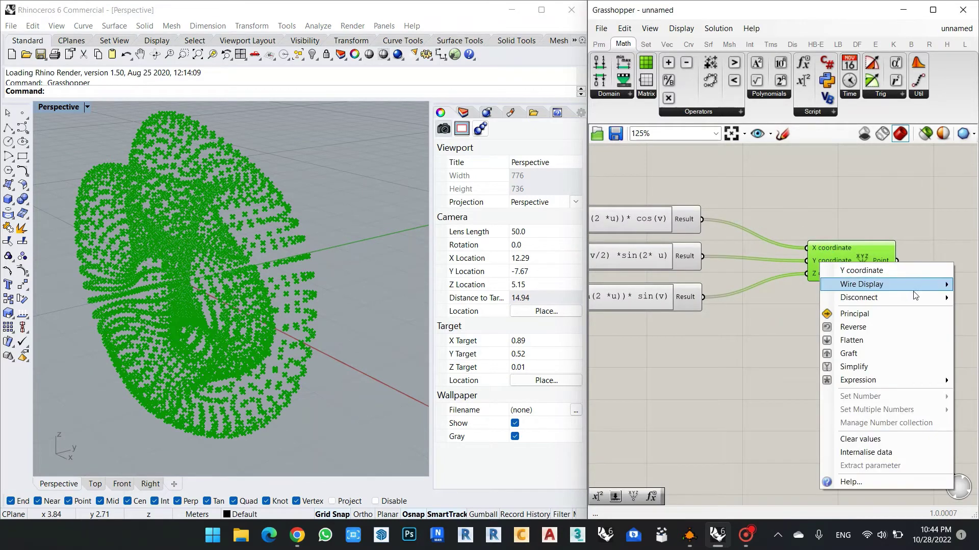
mouse_move(900, 297)
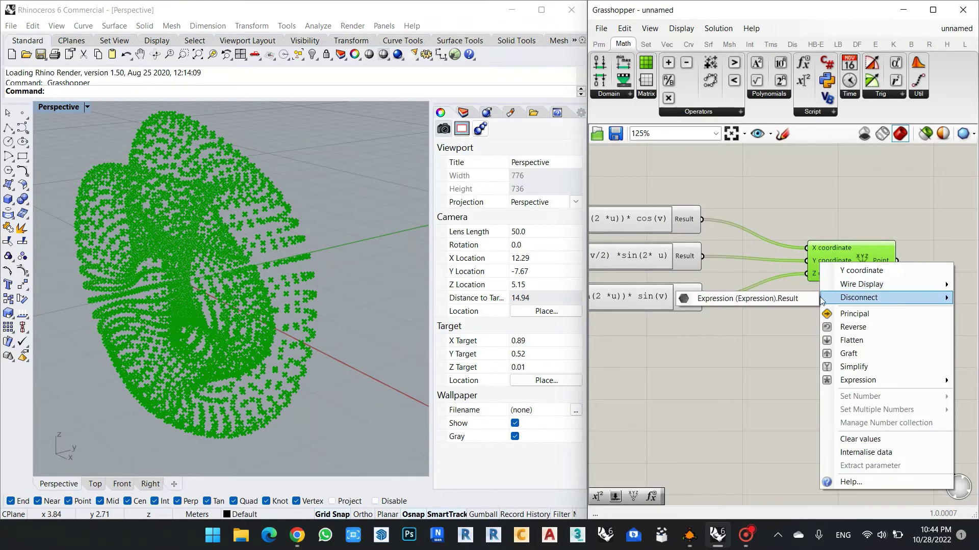
left_click(790, 300)
right_click(821, 273)
mouse_move(866, 308)
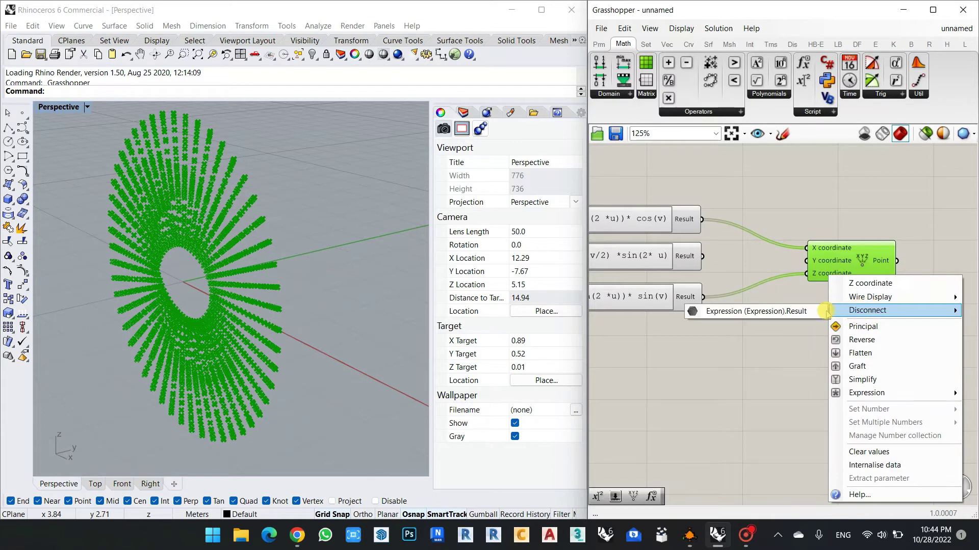
left_click(704, 310)
Step: Wire the second Expression's Result to Construct Point's Z coordinate and the third Expression's Result to its Y coordinate
left_click_drag(702, 257, 805, 274)
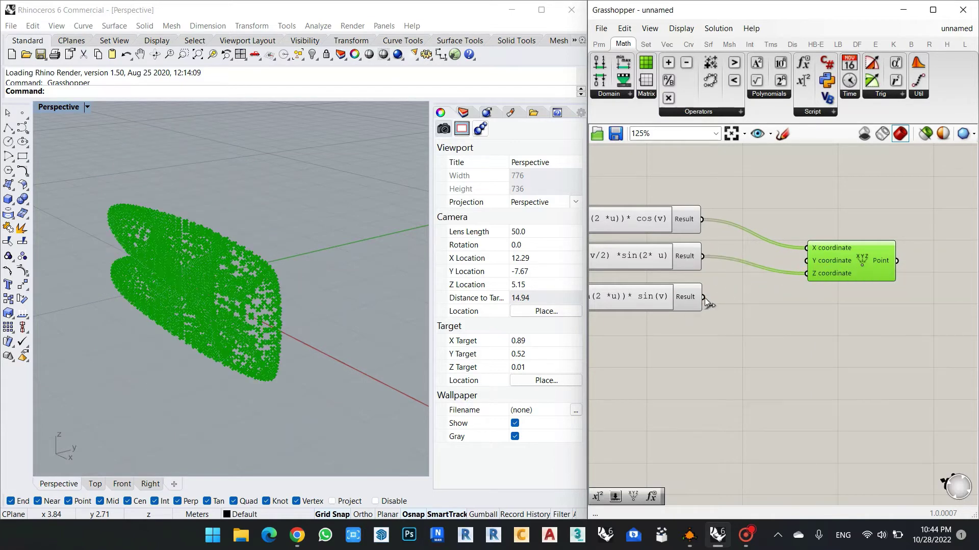
left_click_drag(704, 298, 809, 259)
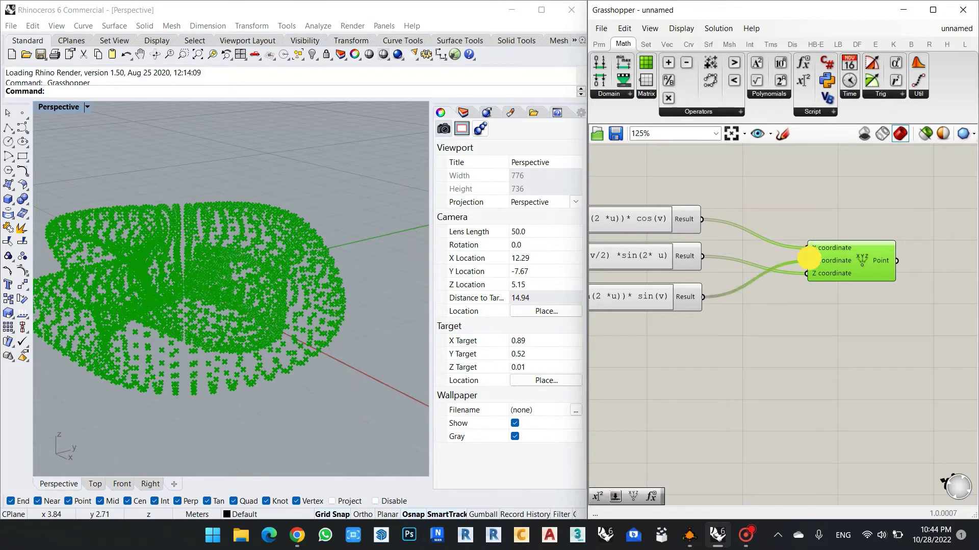
scroll(330, 288, "down", 8)
right_click_drag(322, 313, 301, 269)
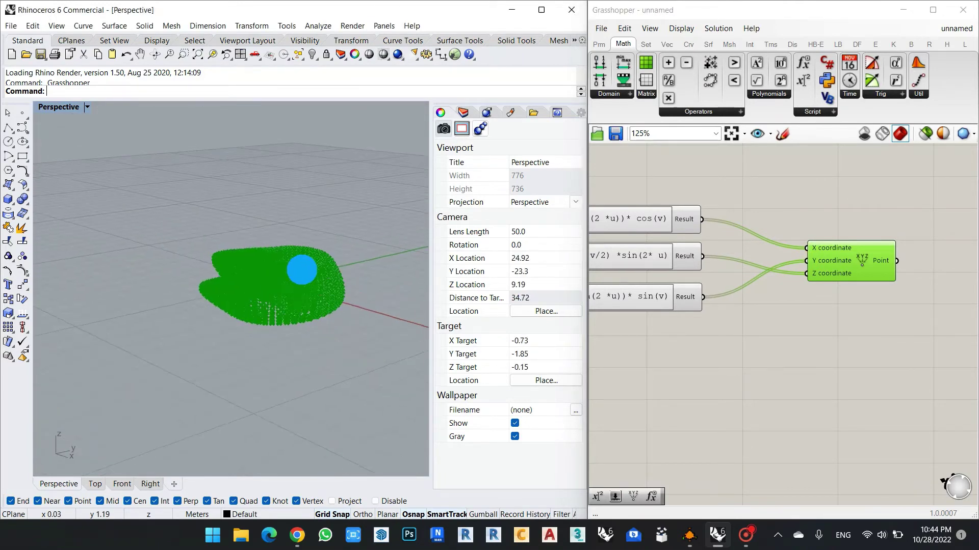
Step: Add a Scale component to the canvas, to the lower right of Construct Point
scroll(846, 283, "down", 4)
scroll(904, 296, "up", 4)
left_click_drag(788, 262, 712, 259)
scroll(711, 257, "down", 3)
scroll(830, 286, "up", 3)
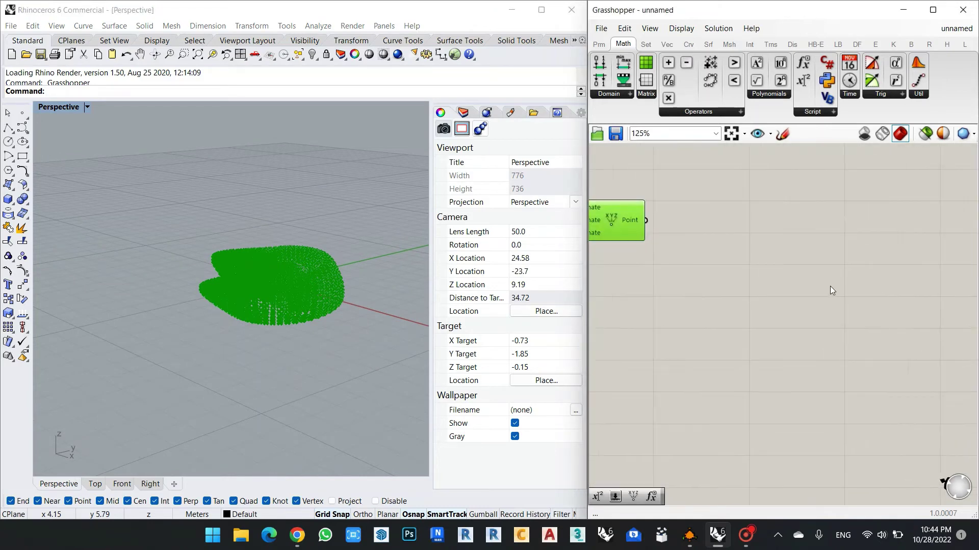
scroll(830, 286, "down", 2)
scroll(815, 295, "up", 2)
left_click(814, 295)
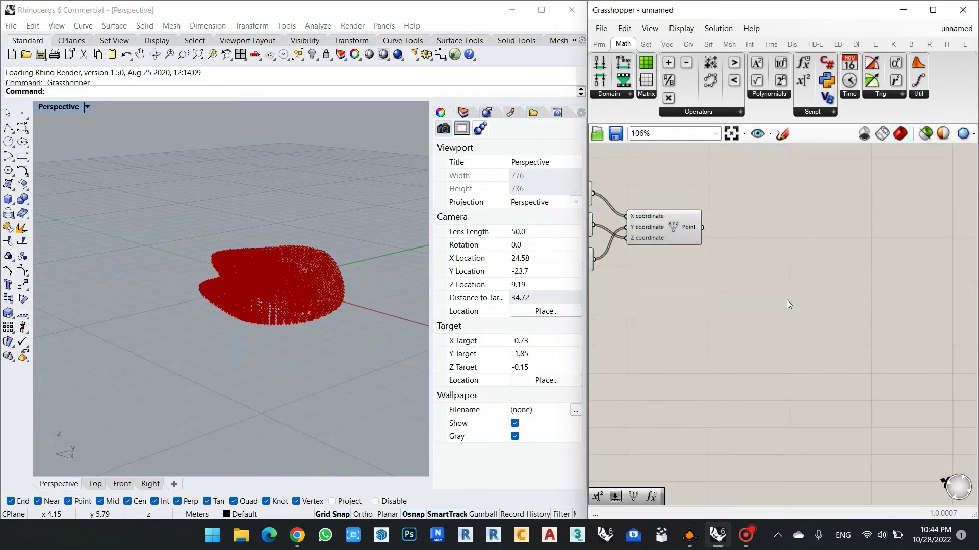
double_click(785, 284)
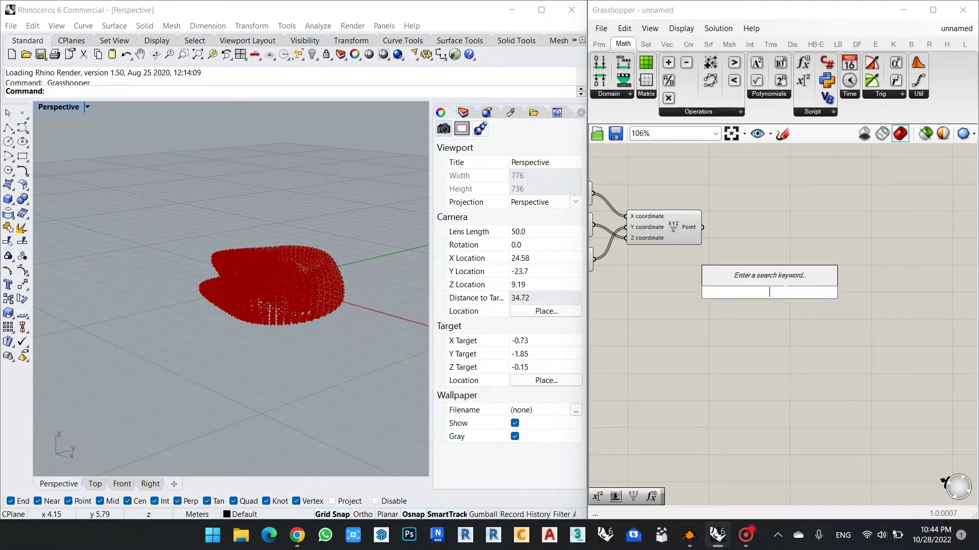
type("scale")
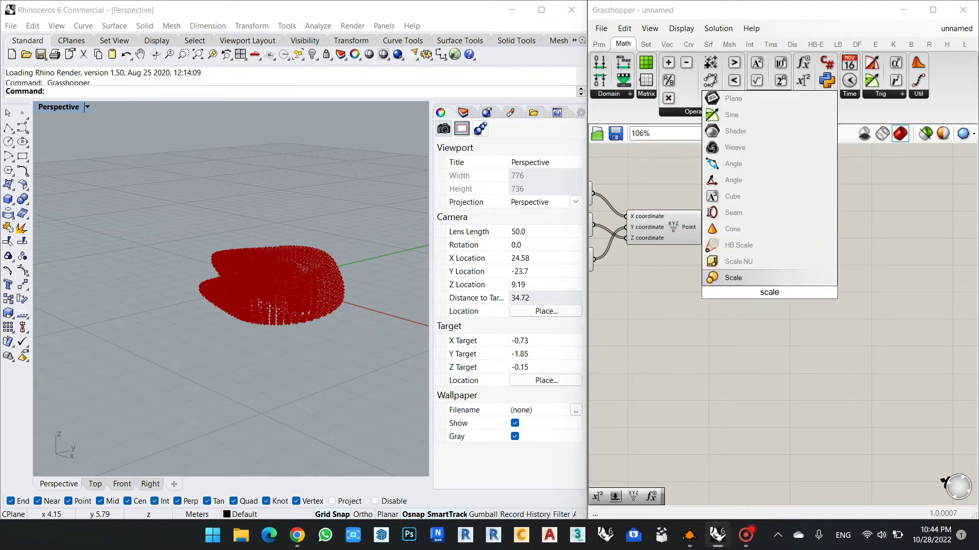
left_click(778, 277)
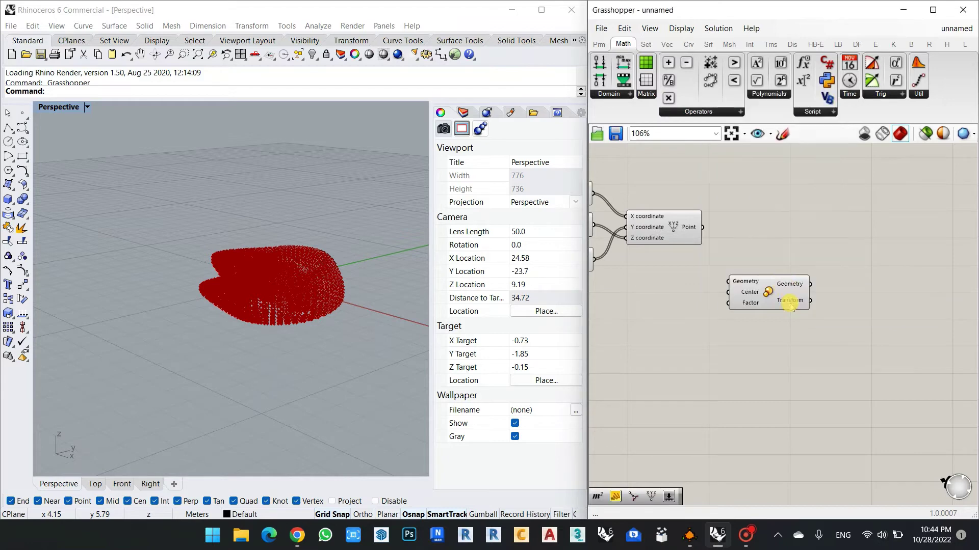
left_click(782, 303)
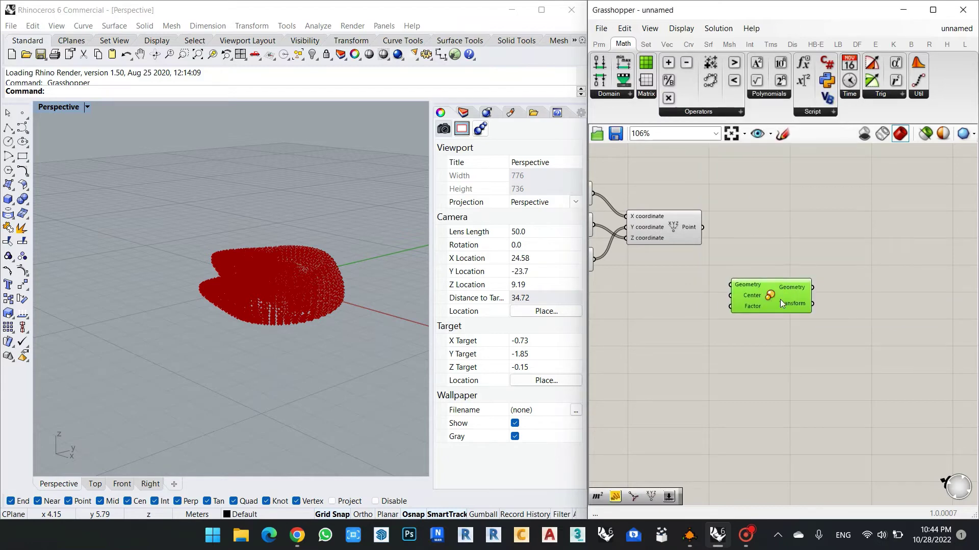
Step: Delete the Scale component from the canvas
key("Delete")
double_click(764, 269)
type("scale")
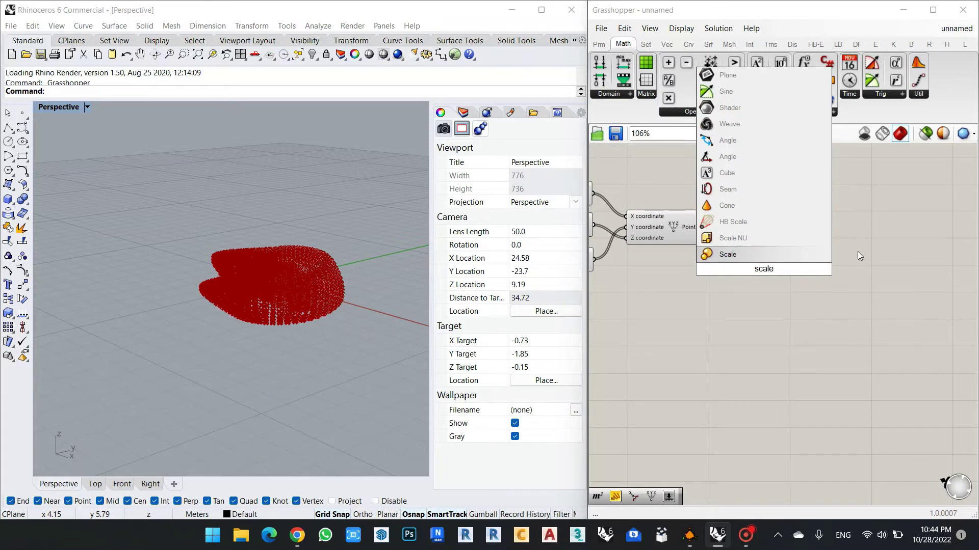
left_click(785, 239)
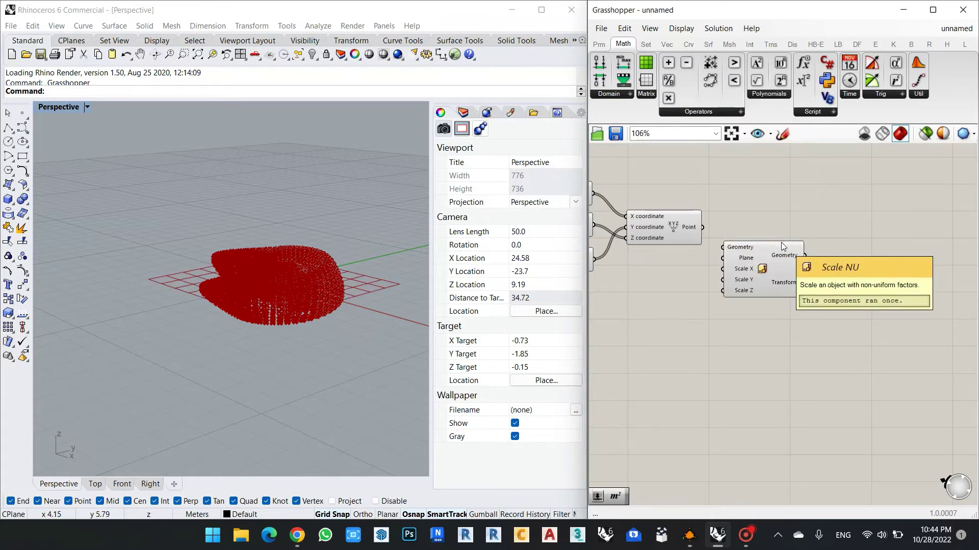
left_click_drag(772, 265, 827, 271)
key("Delete")
Step: Move the Construct Point component farther away from the Expression components to open up space between them
scroll(763, 312, "down", 3)
scroll(756, 234, "up", 5)
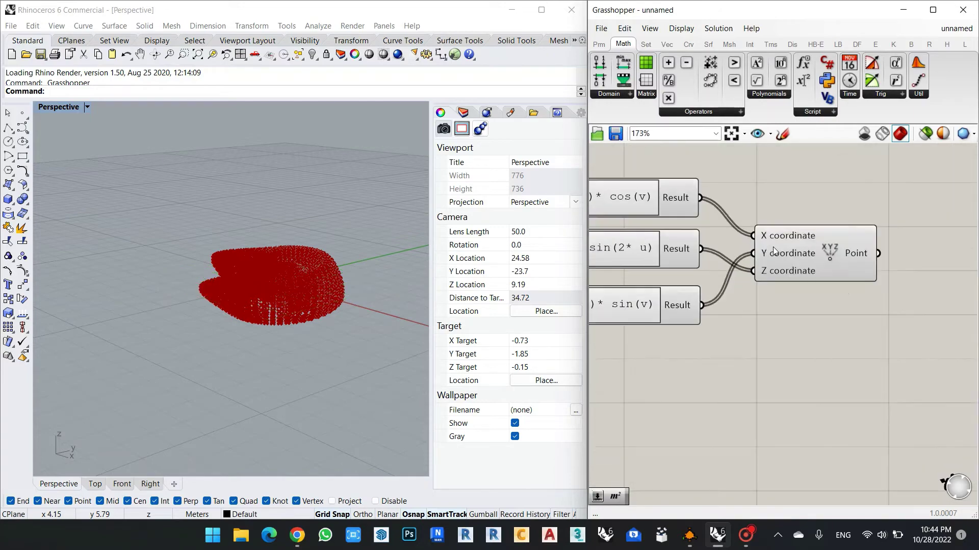
scroll(302, 289, "up", 5)
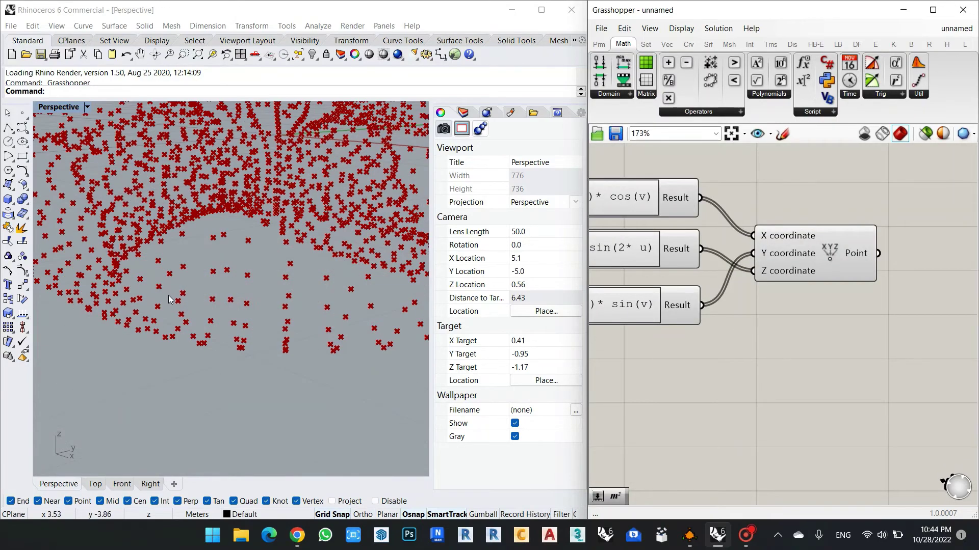
scroll(276, 322, "down", 4)
scroll(755, 274, "down", 3)
scroll(781, 268, "up", 2)
left_click_drag(749, 249, 879, 254)
Step: Add a Multiplication component below Construct Point and duplicate it twice, stacking the three copies vertically
left_click(749, 367)
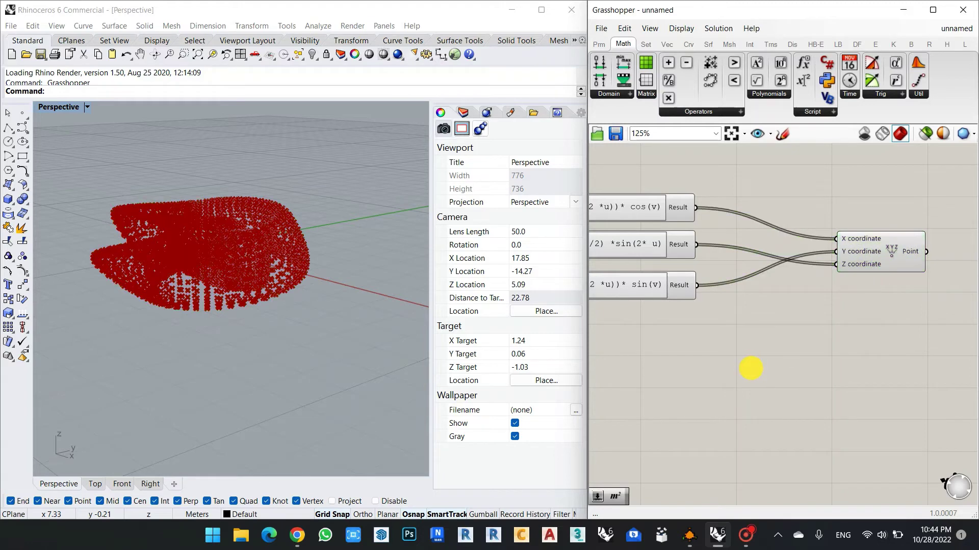
double_click(770, 365)
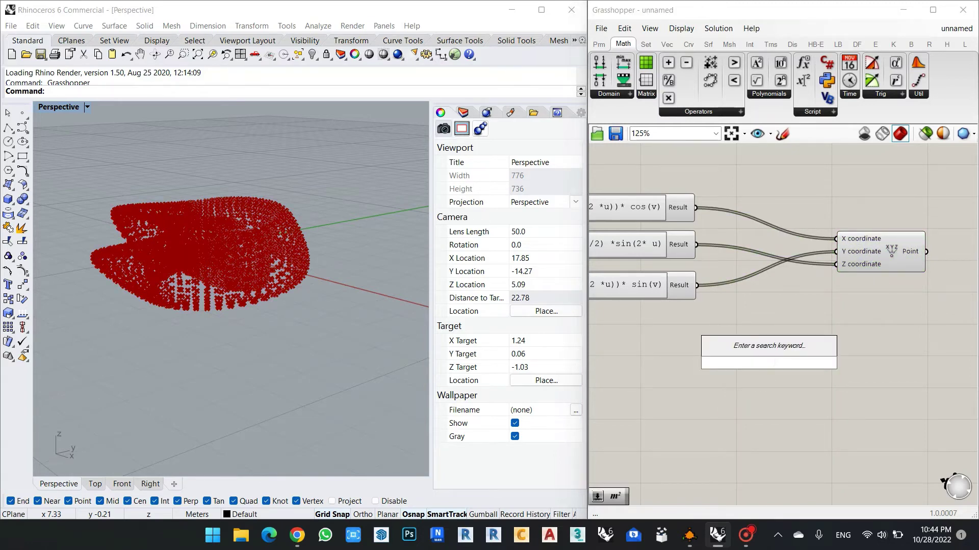
type("*")
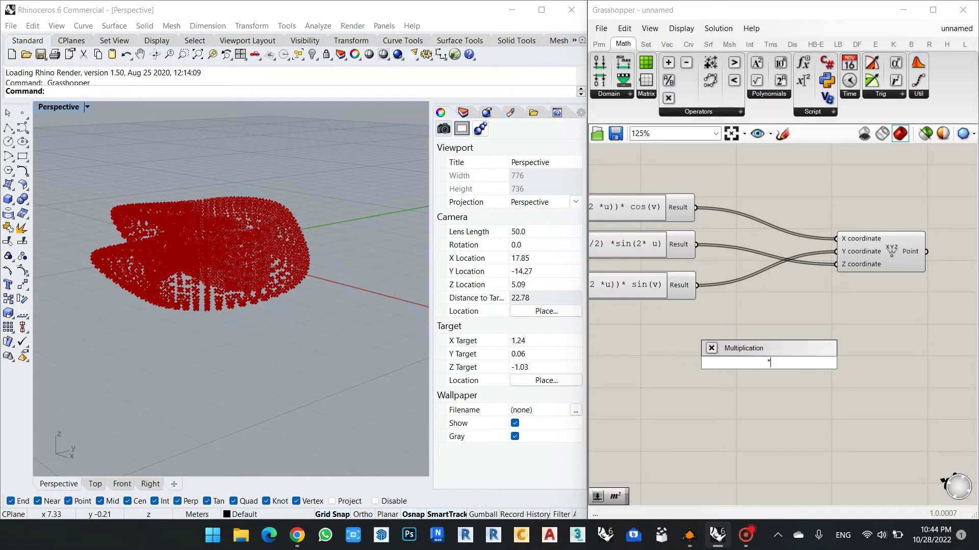
key("Return")
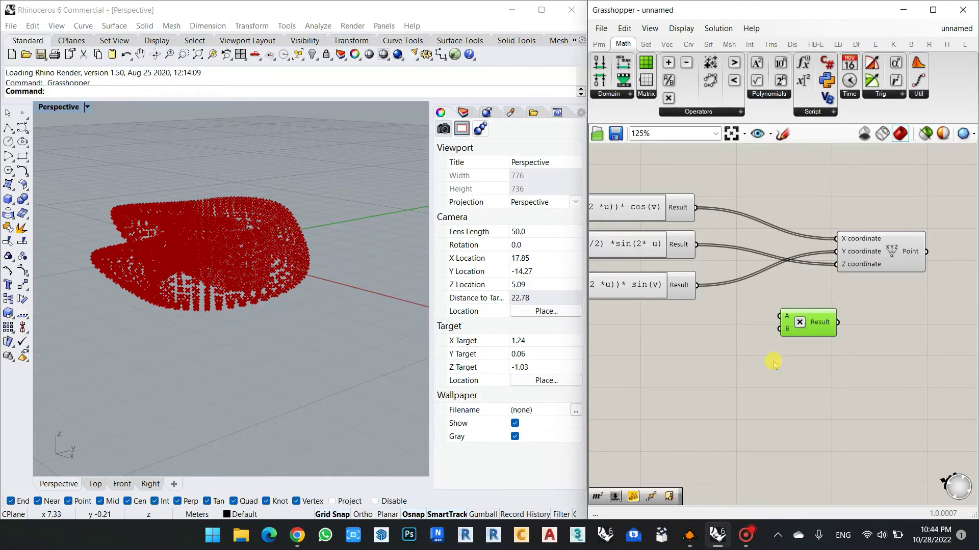
left_click_drag(810, 317, 799, 309)
left_click_drag(798, 345, 807, 370)
key("alt")
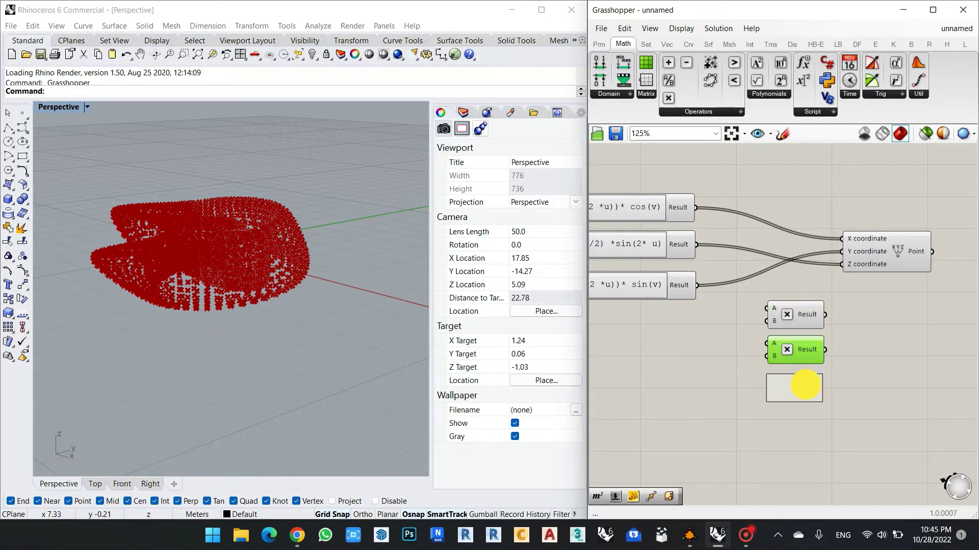
Step: Add a Number Slider with value 10 to the lower left of the Multiplication components
scroll(731, 377, "down", 2)
double_click(747, 359)
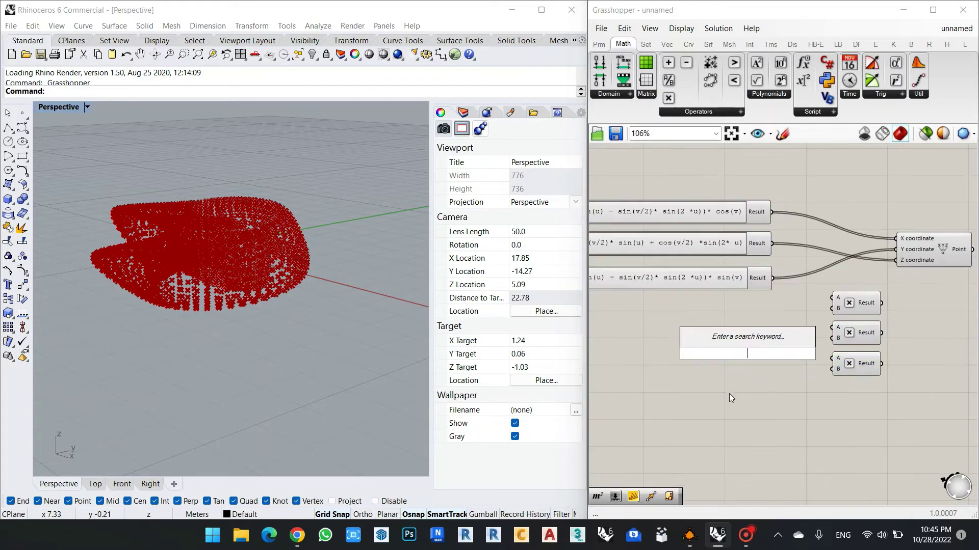
type("10")
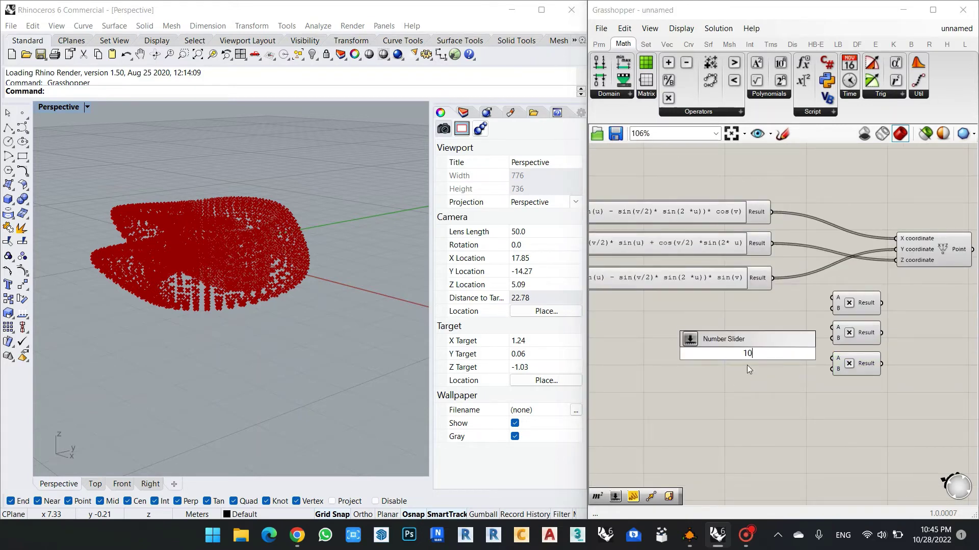
left_click(758, 341)
left_click_drag(745, 353, 691, 381)
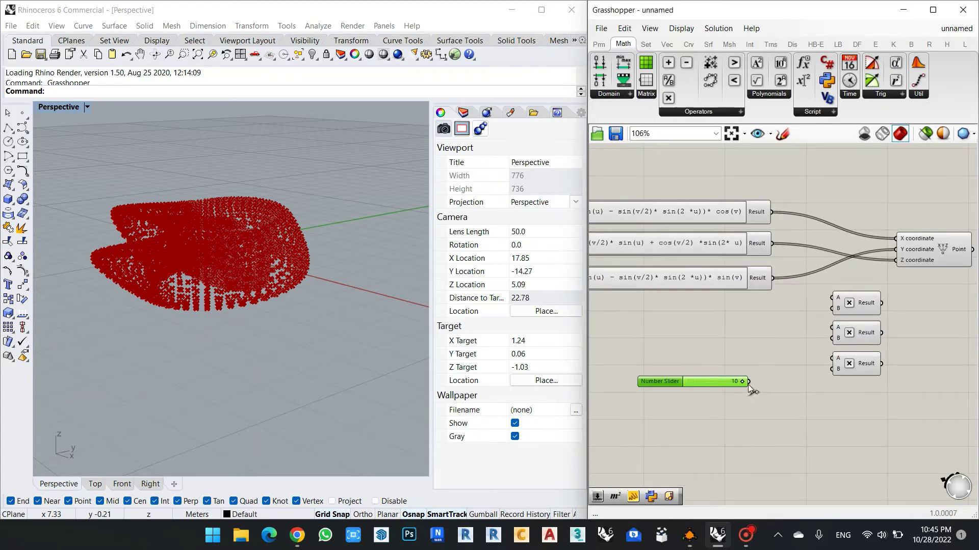
Step: Wire the first, second and third Expression Results to the A inputs of the three Multiplication components in order
left_click_drag(773, 213, 832, 298)
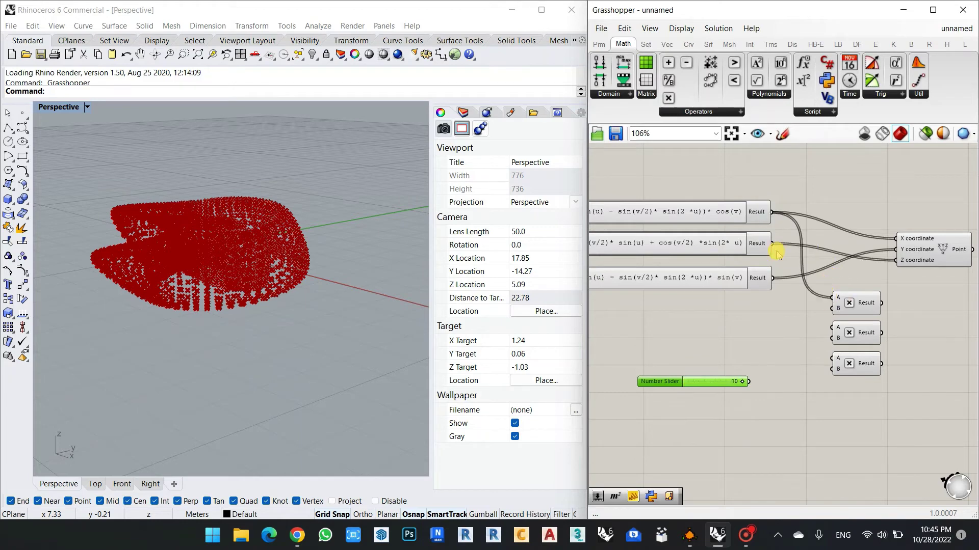
left_click_drag(773, 243, 833, 327)
left_click_drag(774, 279, 832, 359)
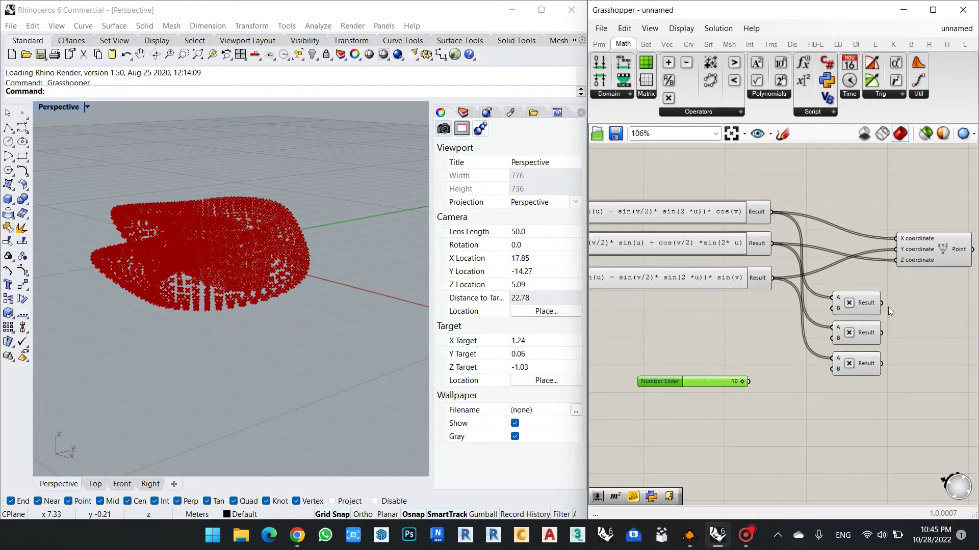
Step: Replace Construct Point's inputs with the Multiplication Results: first to X coordinate, second to Z coordinate, third to Y coordinate
left_click_drag(883, 302, 895, 238)
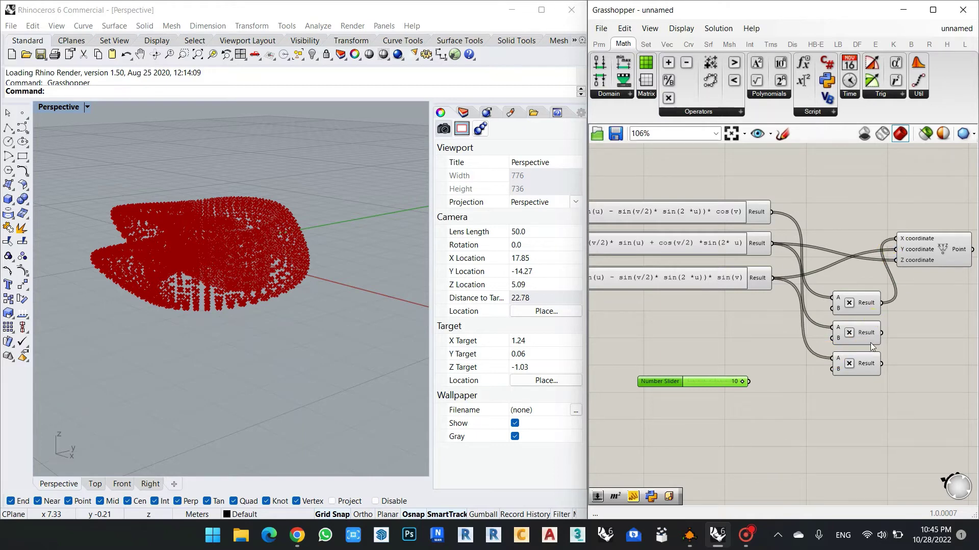
left_click_drag(881, 332, 895, 249)
left_click_drag(881, 363, 895, 260)
Step: Wire the Number Slider to the B inputs of all three Multiplication components
left_click_drag(748, 381, 836, 339)
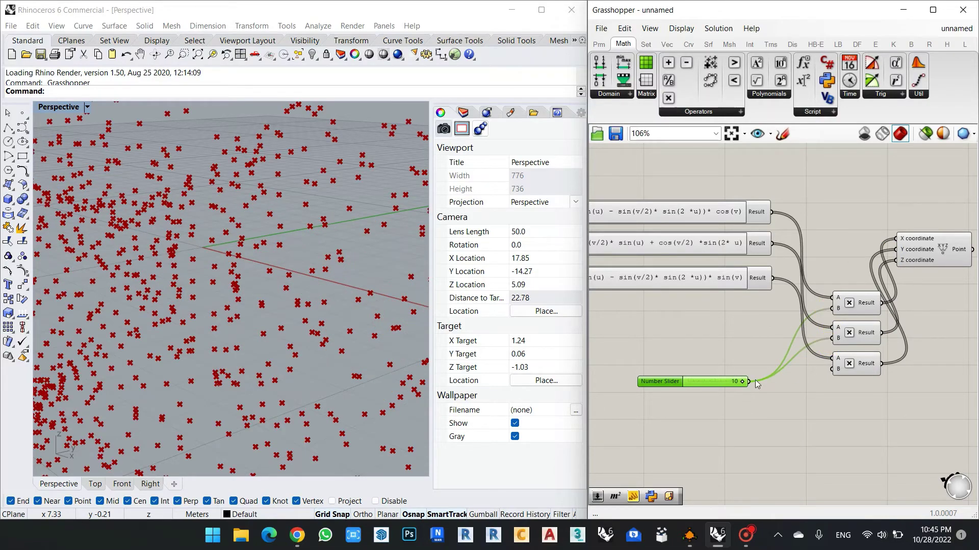
left_click_drag(748, 381, 835, 369)
Step: Examine the enlarged point cloud from different distances and angles in the Perspective viewport
scroll(299, 342, "down", 20)
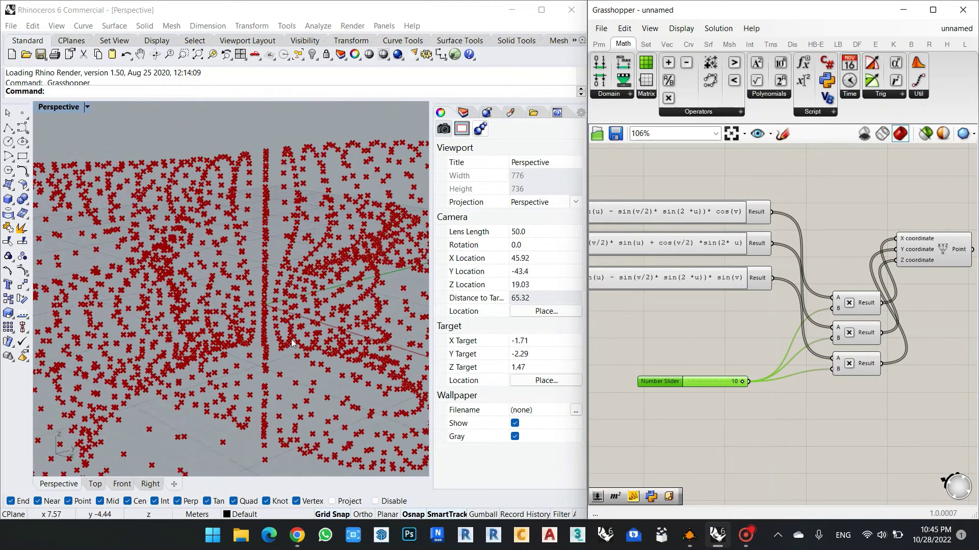
middle_click(300, 346)
middle_click(312, 373)
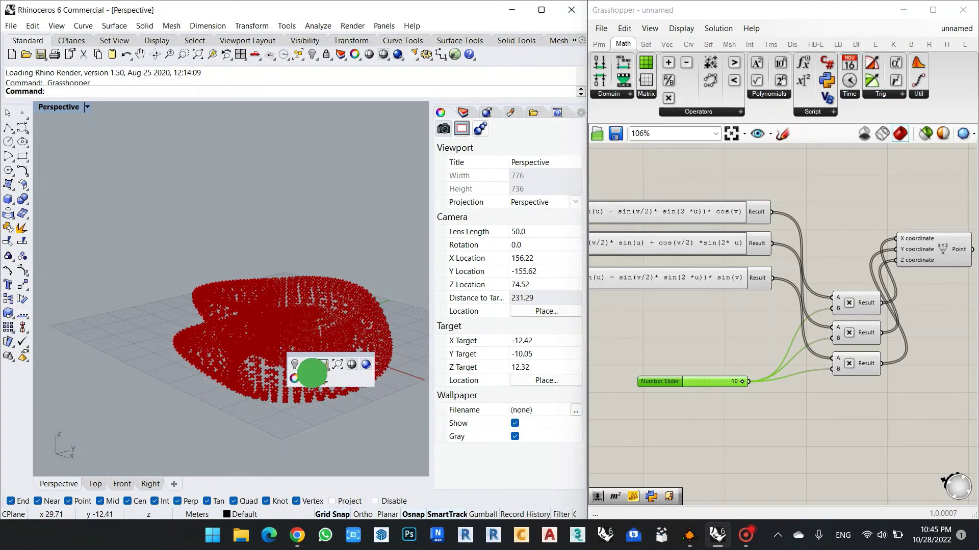
right_click_drag(333, 328, 312, 300)
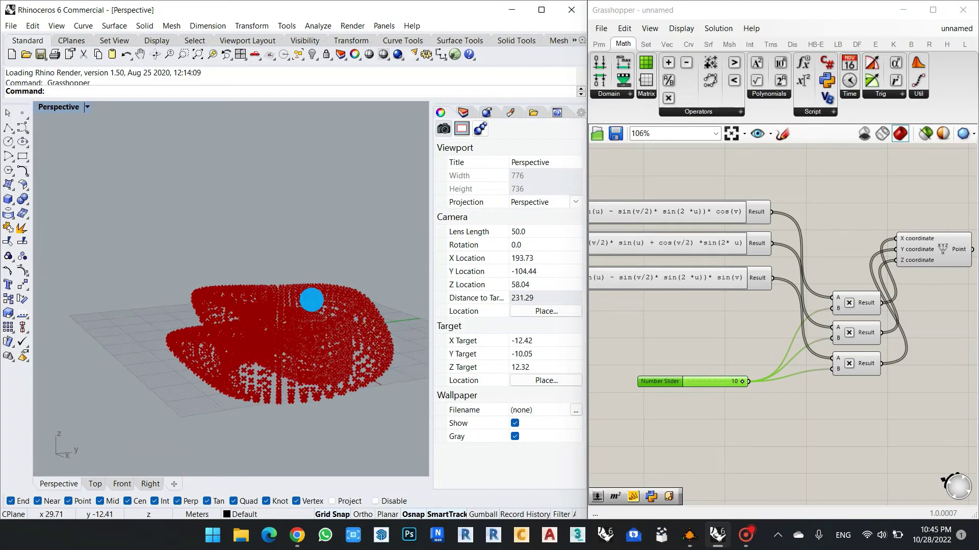
scroll(725, 396, "up", 3)
mouse_move(738, 380)
left_mouse_down()
mouse_move(711, 378)
mouse_move(753, 379)
left_mouse_up()
scroll(421, 350, "down", 2)
right_click_drag(423, 350, 322, 329, "shift")
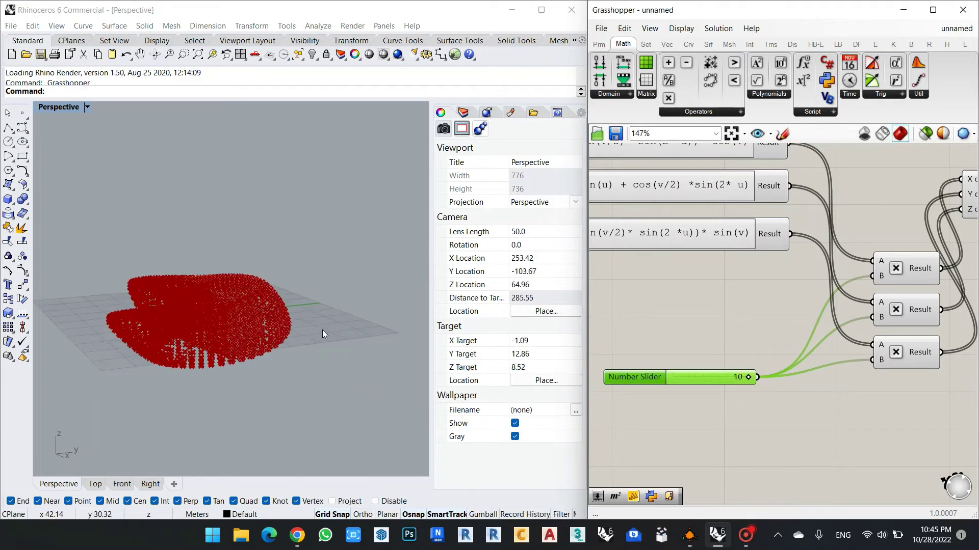
scroll(323, 330, "up", 2)
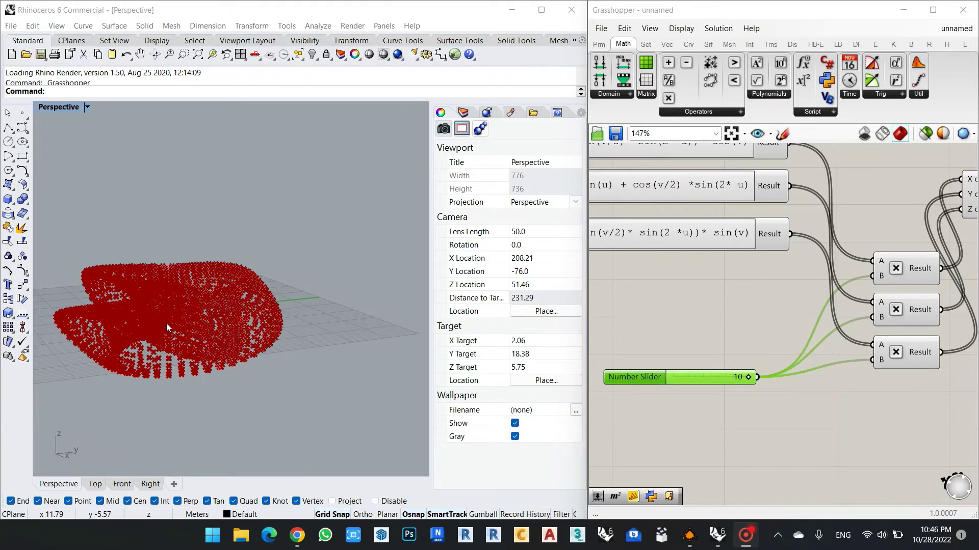
right_click_drag(167, 323, 212, 337)
Step: Move Construct Point down so it sits directly beside the three Multiplication components
scroll(681, 332, "down", 7)
scroll(834, 330, "up", 6)
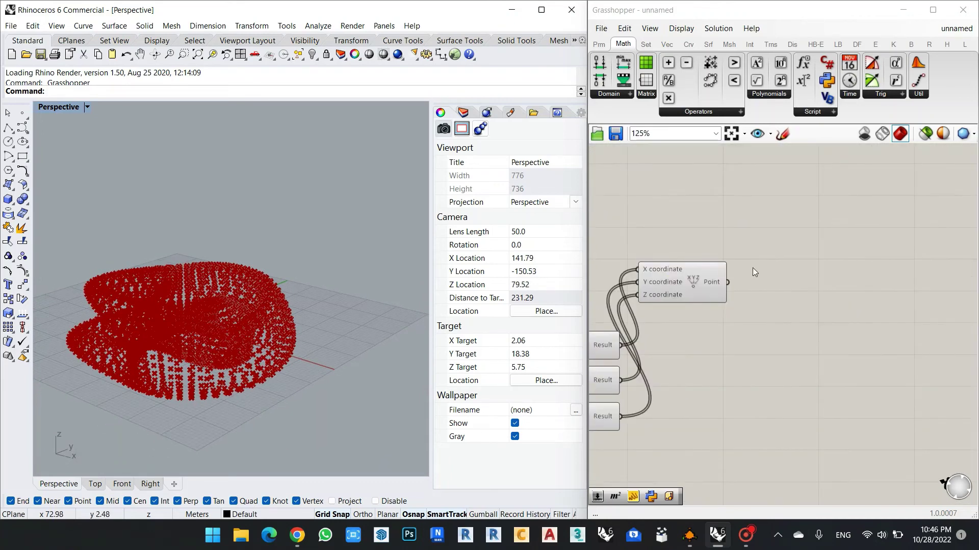
left_click_drag(672, 276, 694, 376)
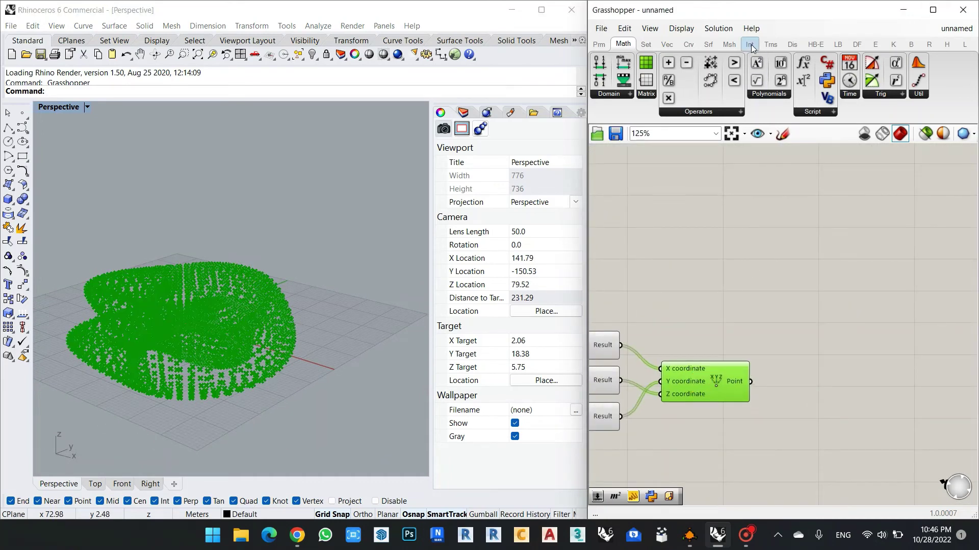
Step: Add a Surface From Points component to the right of Construct Point and wire the Point output to its Points input
left_click(708, 44)
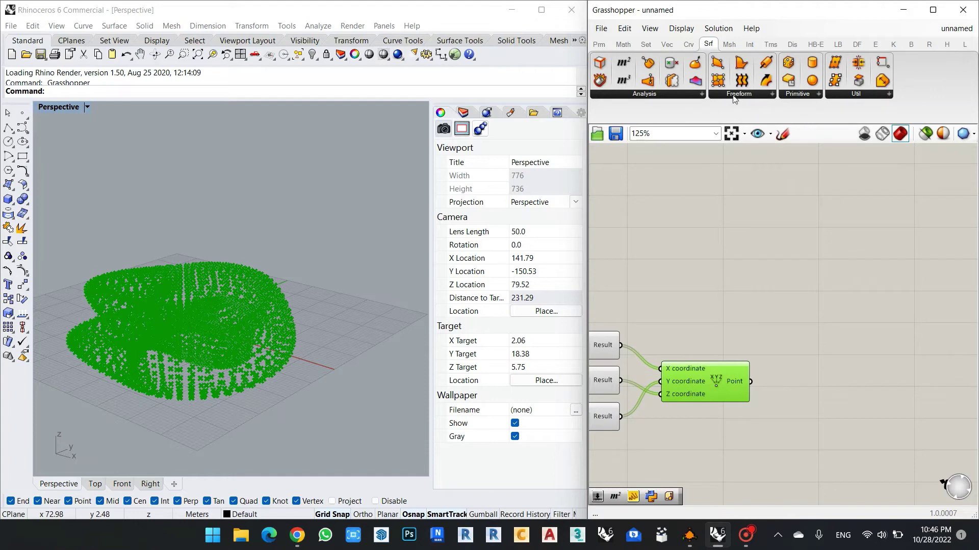
left_click(733, 95)
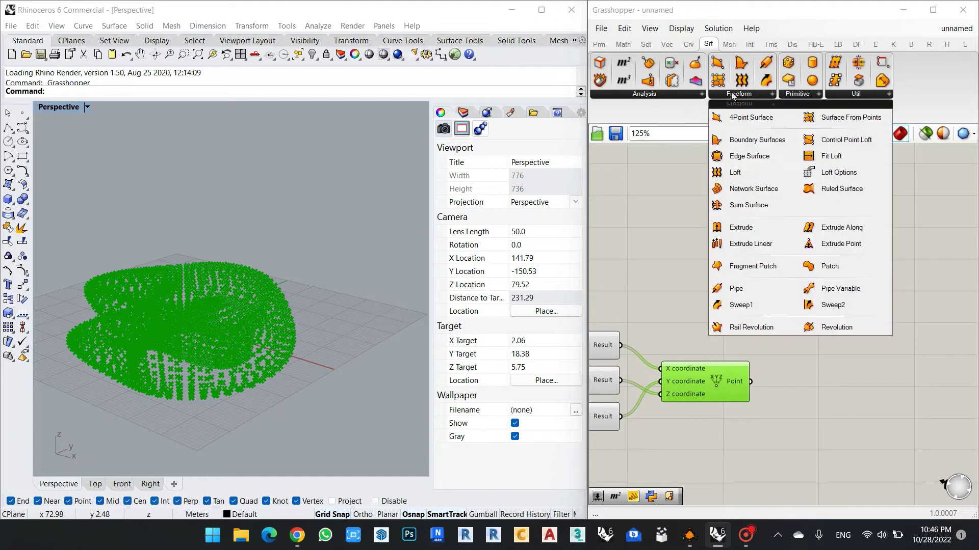
left_click(841, 118)
left_click(866, 334)
scroll(866, 334, "up", 2)
left_click_drag(851, 335, 836, 417)
scroll(839, 245, "down", 3)
scroll(815, 276, "up", 4)
scroll(844, 253, "down", 3)
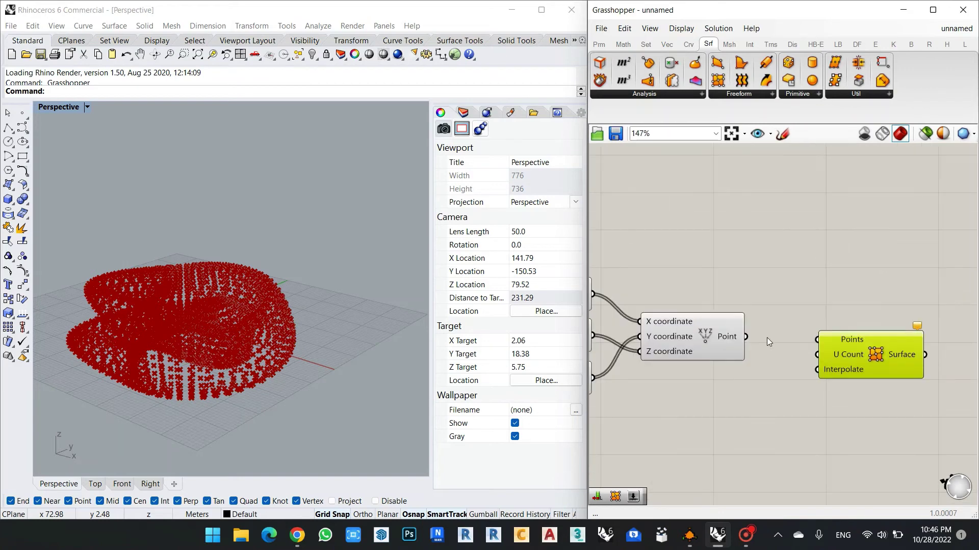
left_click_drag(746, 337, 817, 339)
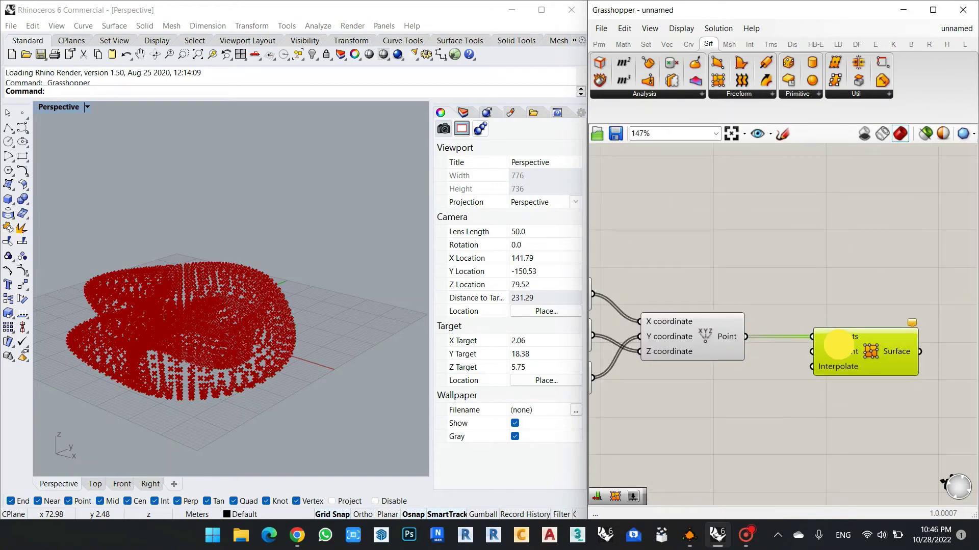
Step: Add a Boolean Toggle set to True below Construct Point and wire it to the Interpolate input of Surface From Points
scroll(840, 368, "up", 4)
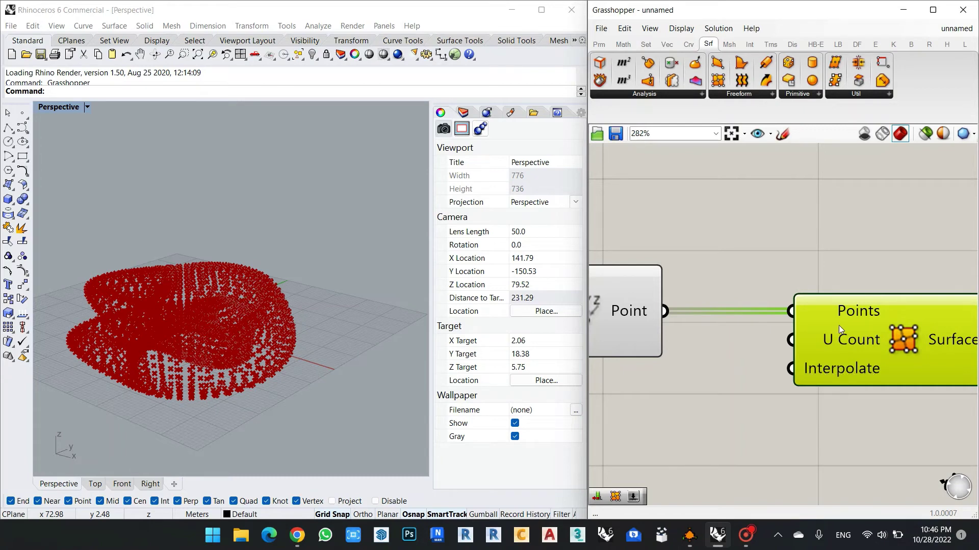
scroll(836, 339, "down", 4)
double_click(739, 387)
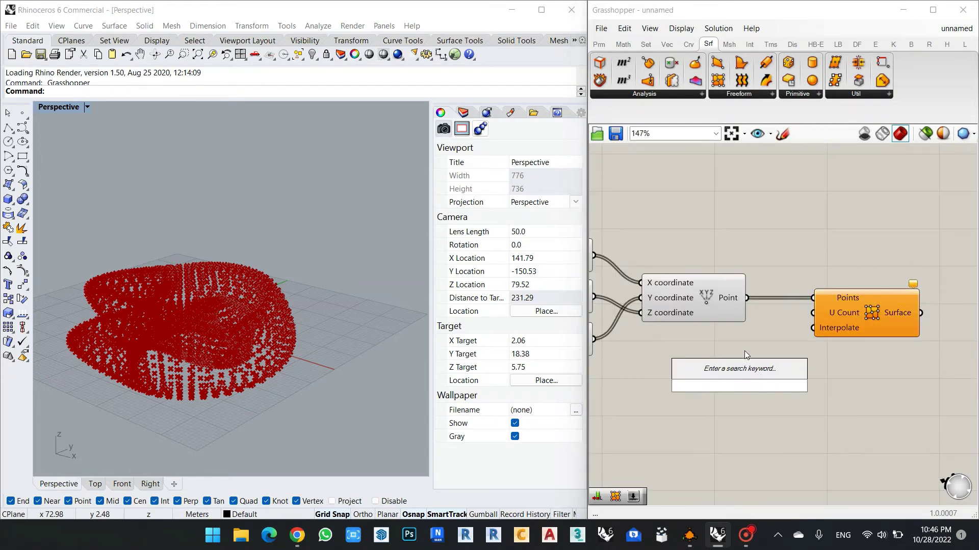
mouse_move(826, 328)
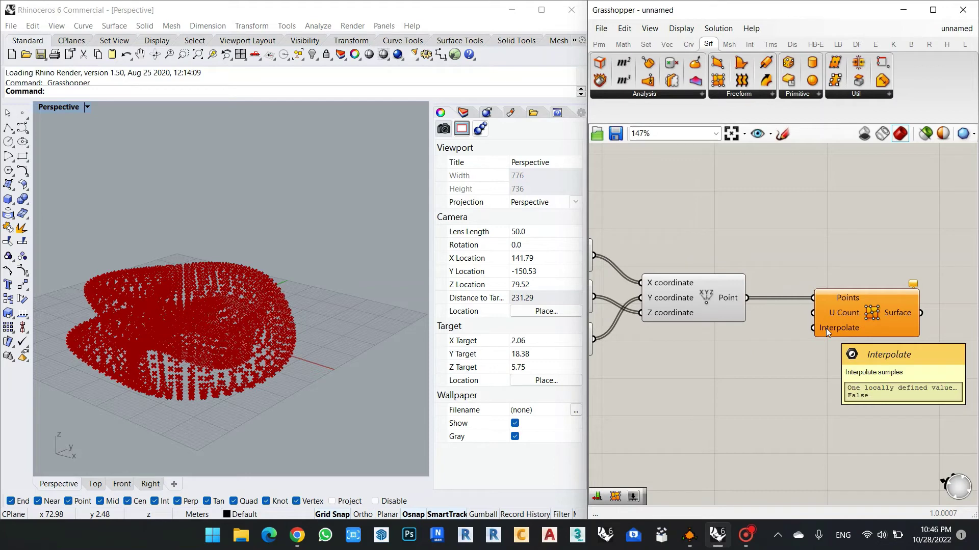
left_click(598, 45)
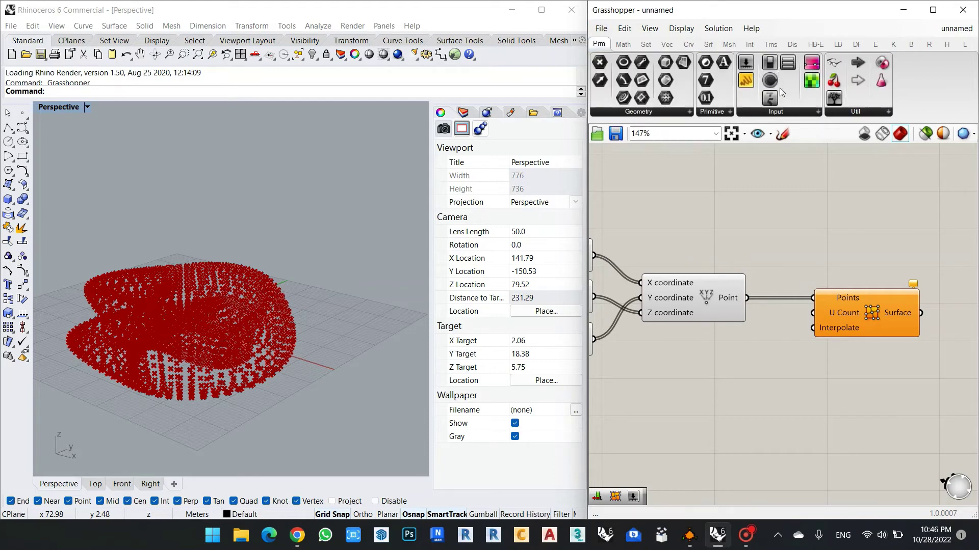
left_click_drag(770, 63, 813, 328)
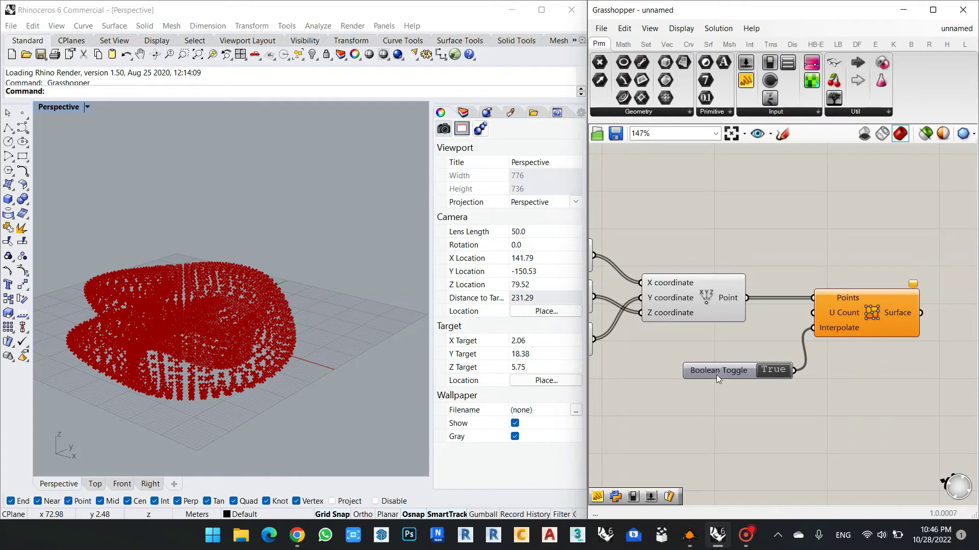
left_click_drag(717, 374, 714, 405)
Step: Inspect the U Count input's description on the Surface From Points component
scroll(837, 253, "down", 3)
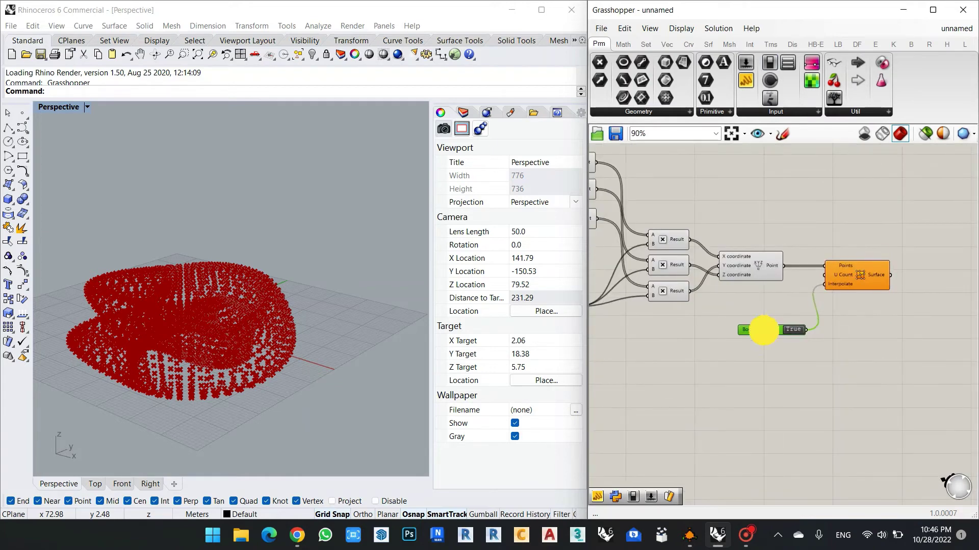
scroll(852, 295, "up", 3)
scroll(834, 266, "down", 3)
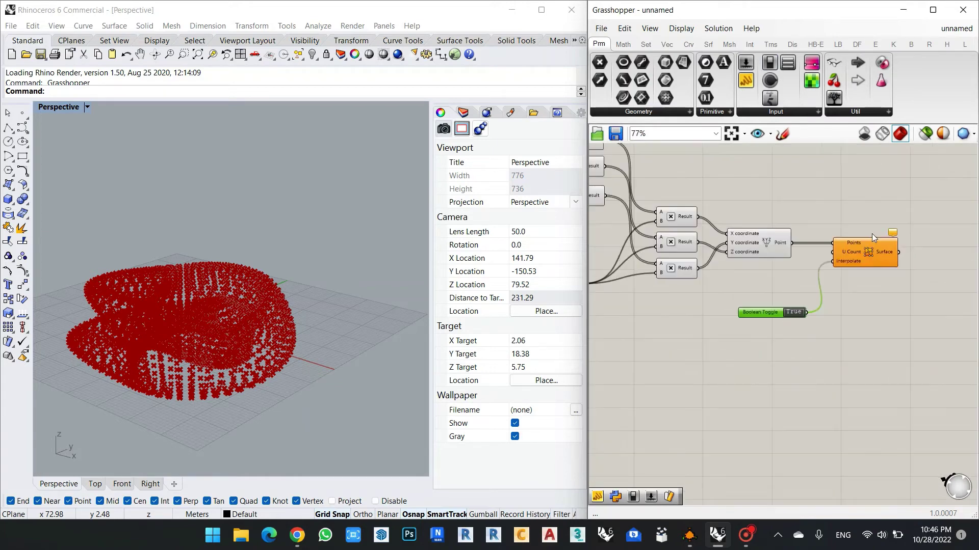
scroll(847, 239, "up", 5)
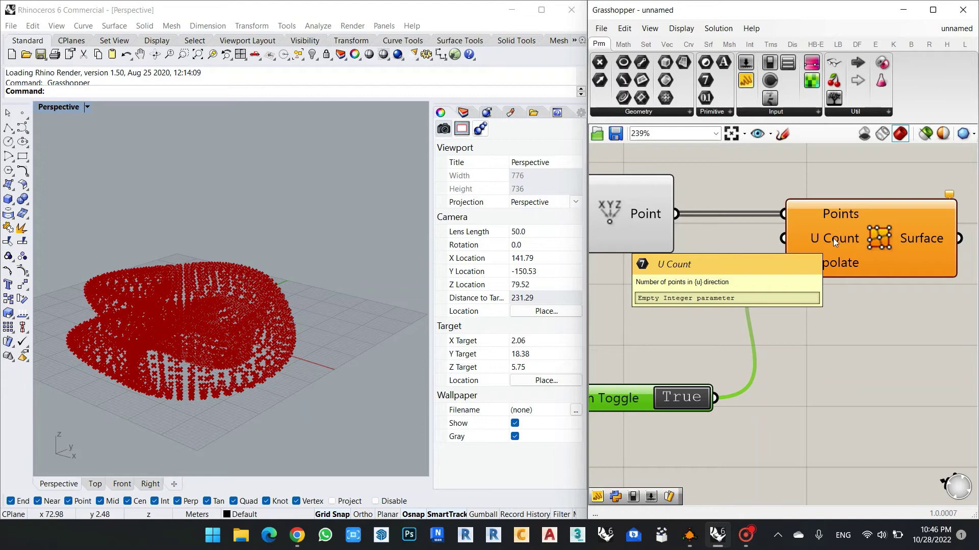
Step: Examine the V Number Slider that feeds the Steps input of the lower Range component
scroll(838, 255, "down", 4)
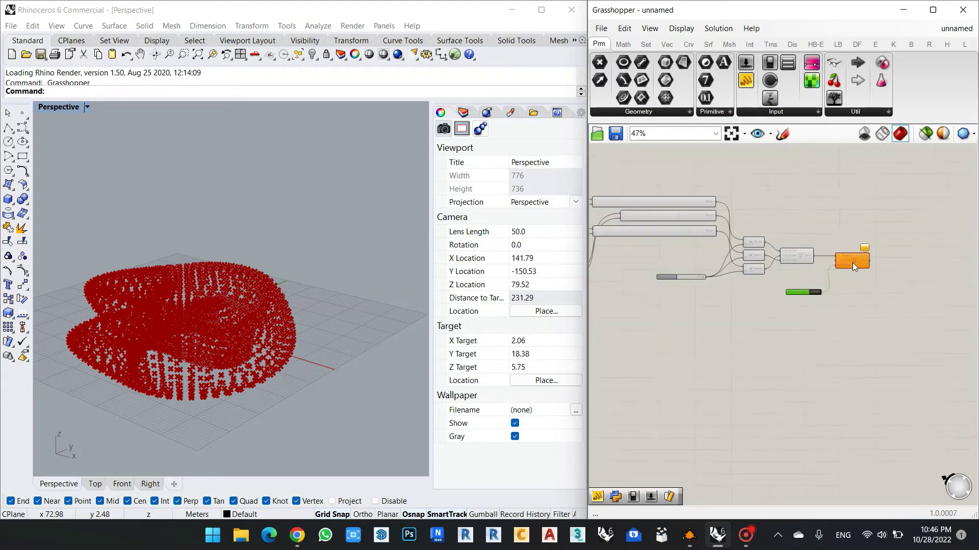
scroll(854, 262, "up", 3)
scroll(842, 263, "up", 3)
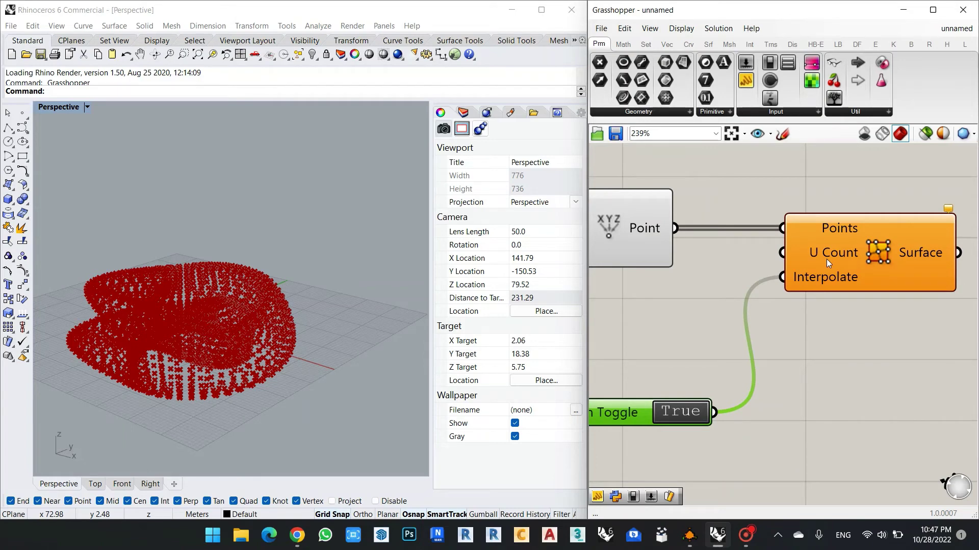
scroll(815, 265, "down", 8)
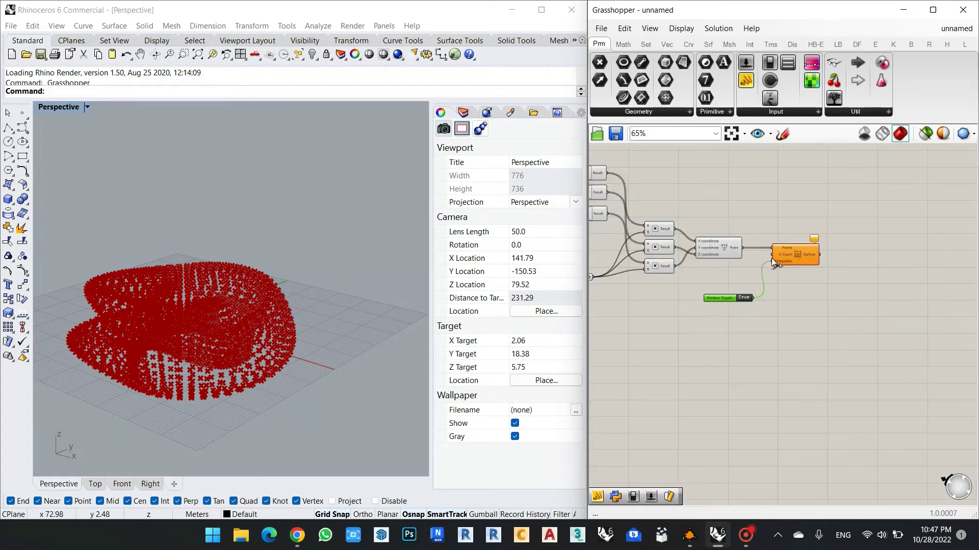
scroll(659, 297, "up", 8)
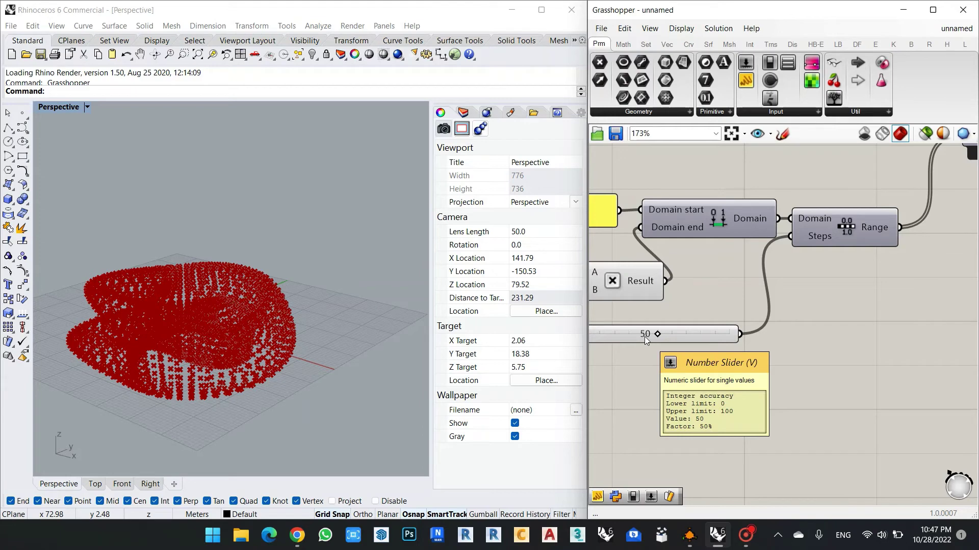
scroll(645, 337, "down", 3)
scroll(686, 286, "up", 3)
scroll(674, 315, "up", 1)
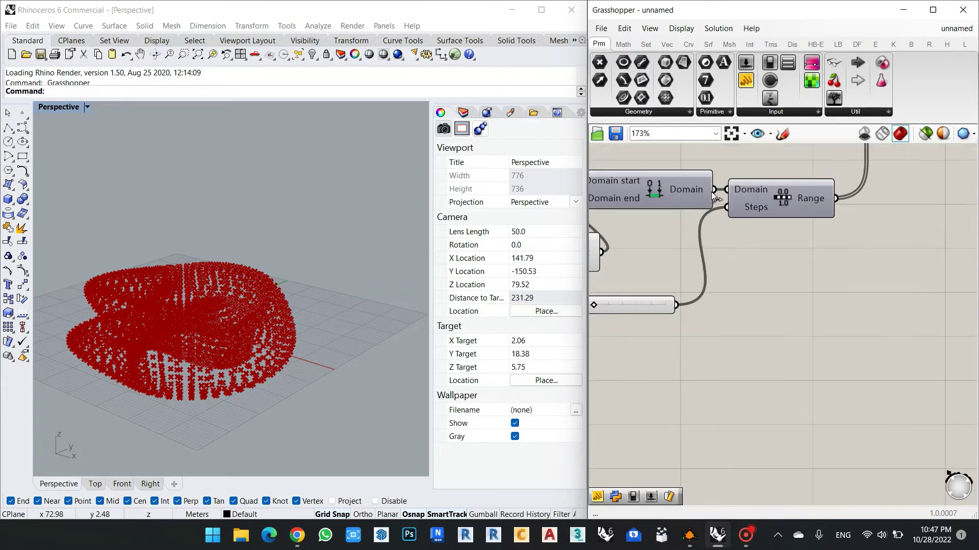
Step: Wire a temporary Panel to the lower Range output to inspect its values, and delete the Panel after reading it
scroll(714, 313, "down", 1)
scroll(833, 315, "down", 1)
double_click(817, 317)
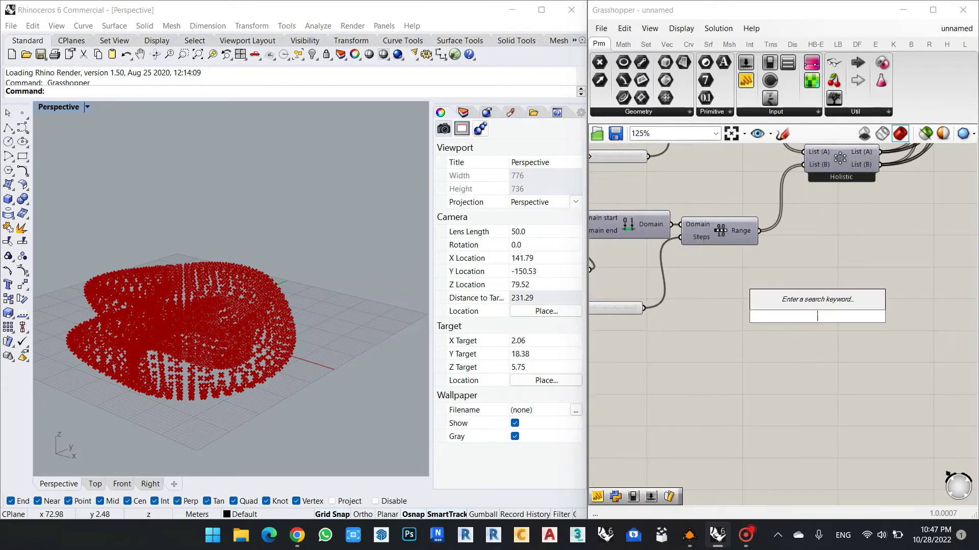
type("panel")
key("Return")
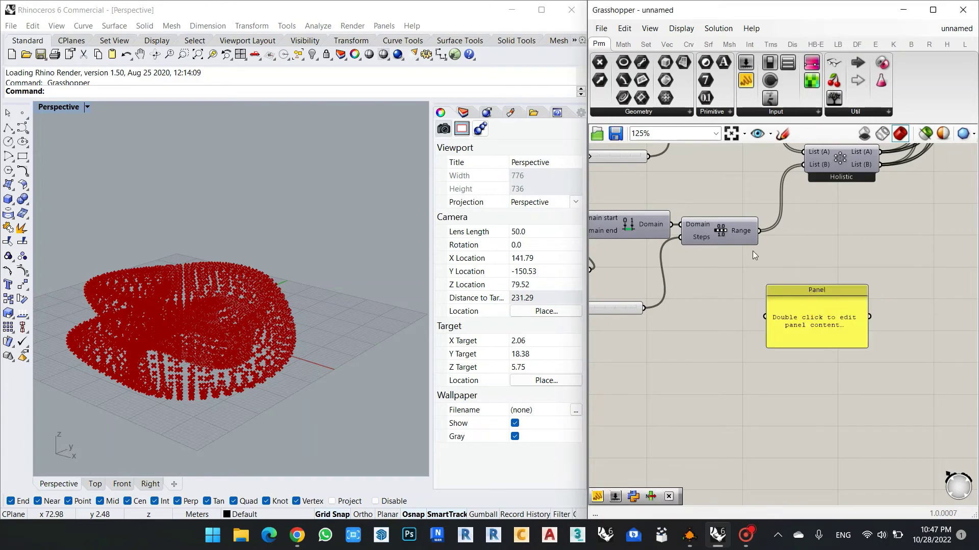
left_click_drag(759, 231, 765, 317)
left_click_drag(815, 295, 850, 323)
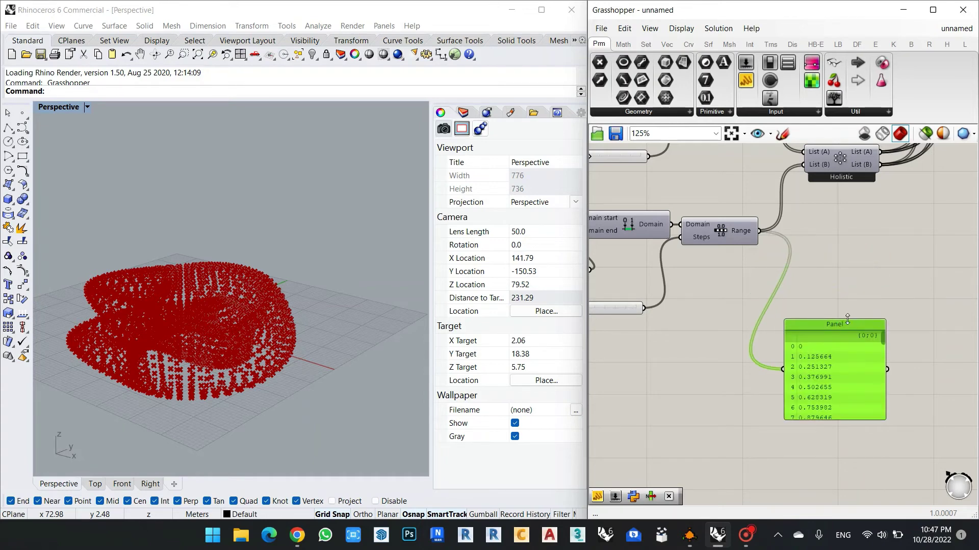
key("Delete")
scroll(766, 298, "down", 2)
scroll(730, 288, "down", 2)
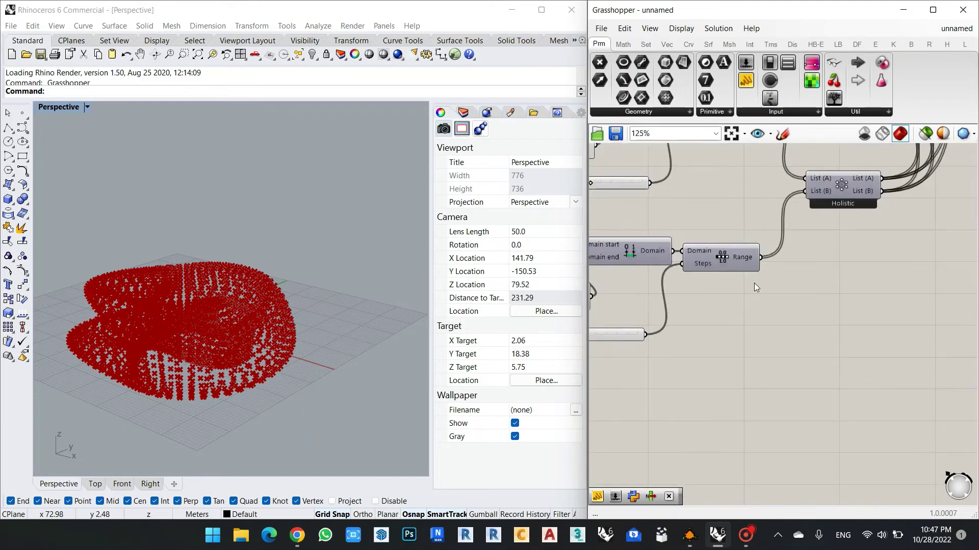
Step: Wire the V slider that sets the lower Range's steps to the U Count input of Surface From Points
scroll(666, 329, "up", 3)
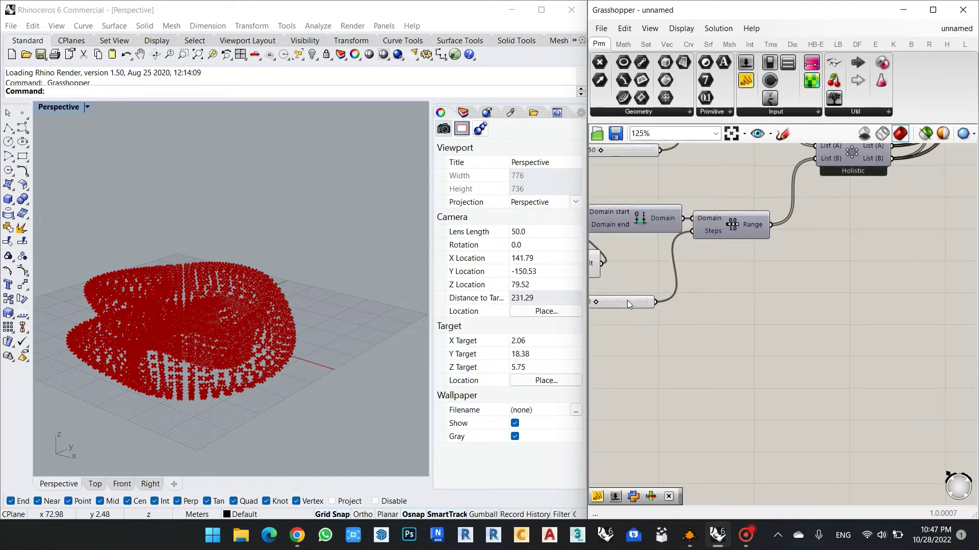
scroll(637, 309, "down", 11)
scroll(827, 301, "up", 10)
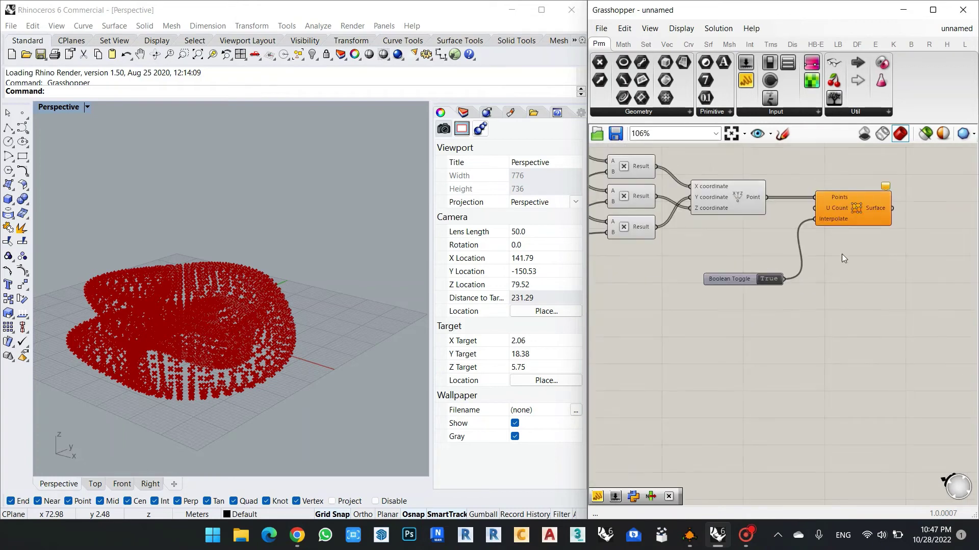
scroll(829, 207, "down", 6)
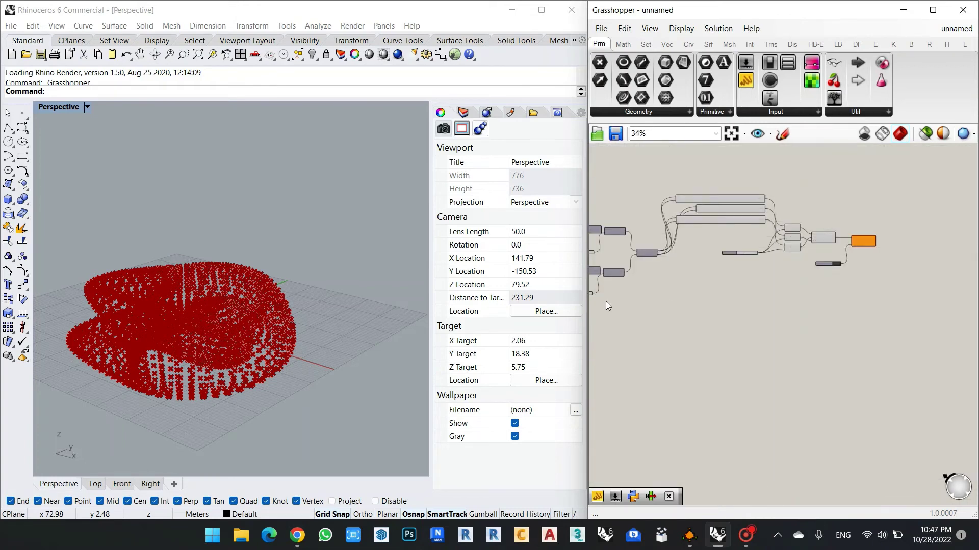
left_click_drag(592, 295, 851, 242)
scroll(856, 247, "up", 6)
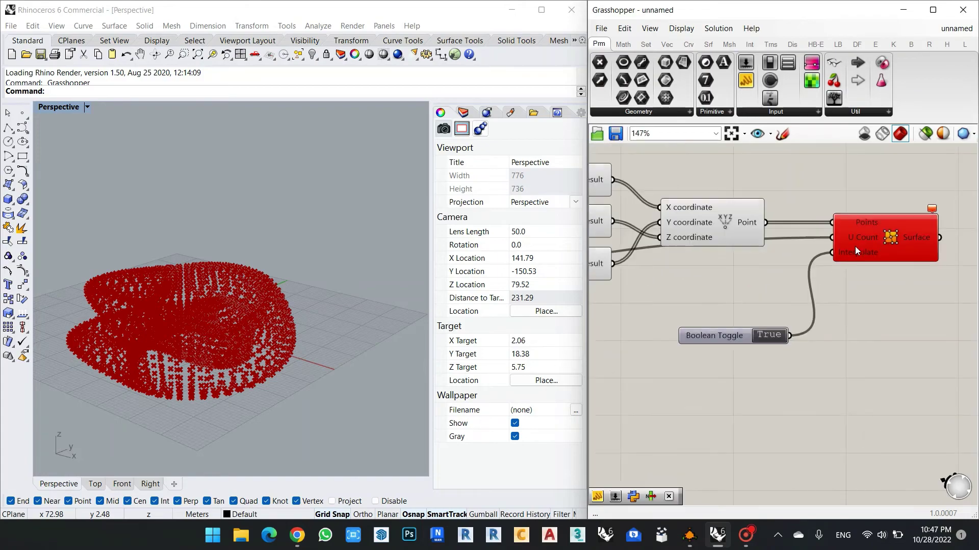
Step: Set the expression of the U Count input on Surface From Points to +1
scroll(856, 237, "down", 2)
scroll(188, 338, "up", 4)
right_click_drag(188, 339, 219, 330)
scroll(214, 313, "down", 6)
scroll(925, 244, "up", 2)
scroll(851, 252, "up", 3)
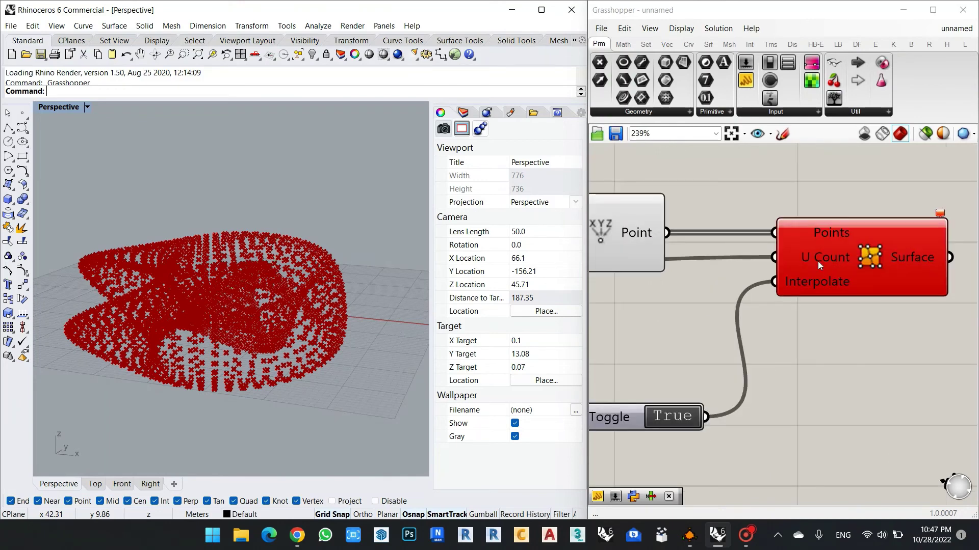
right_click(828, 260)
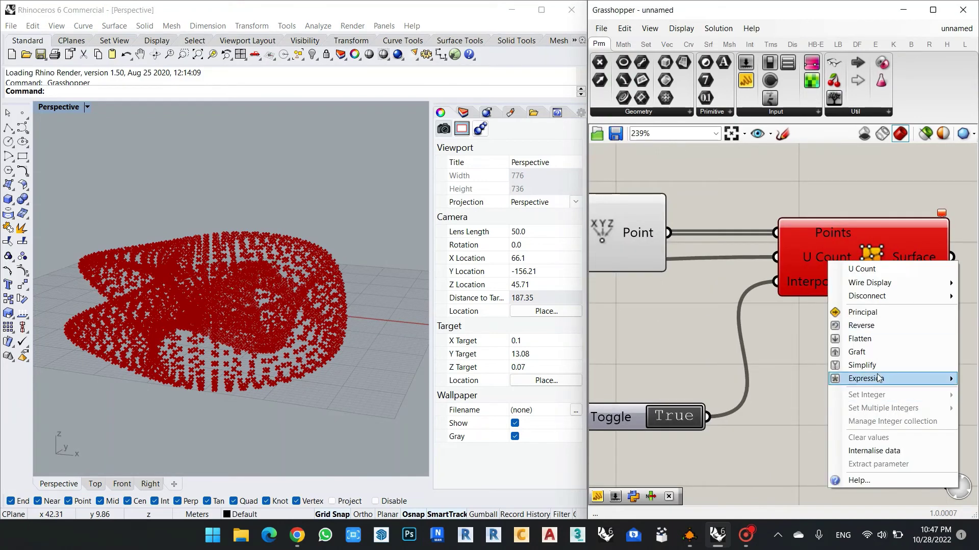
mouse_move(878, 379)
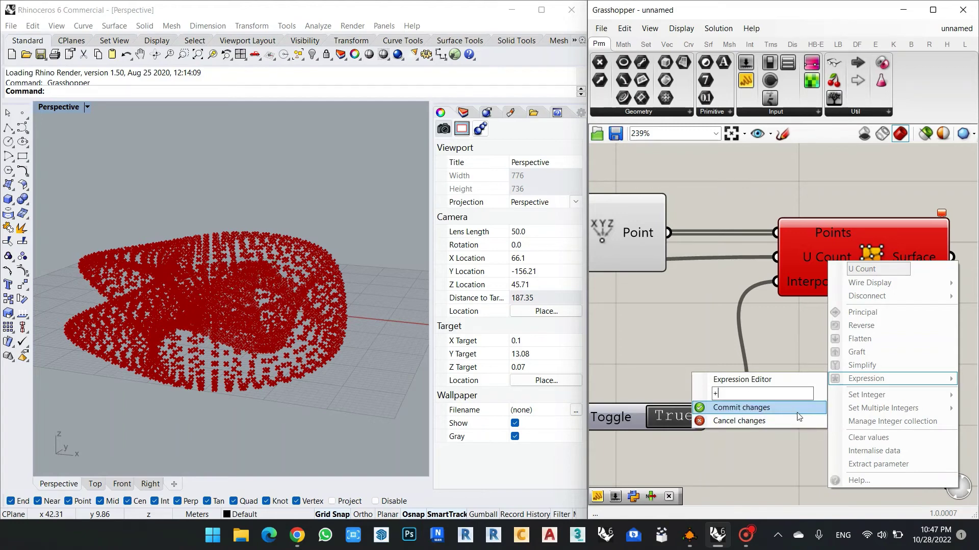
left_click(756, 410)
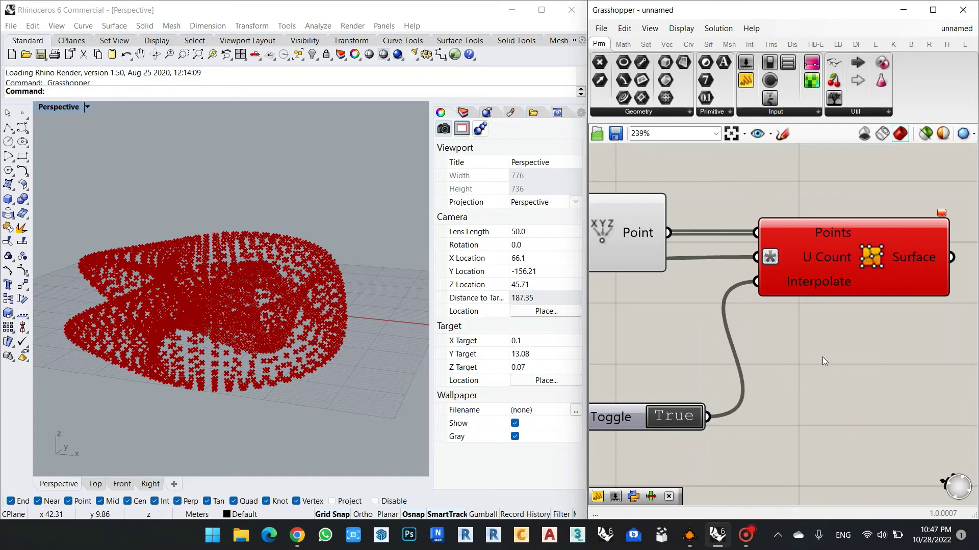
Step: Change the U Count input's expression to v+1
double_click(821, 254)
left_click(841, 368)
right_click(827, 261)
left_click(898, 374)
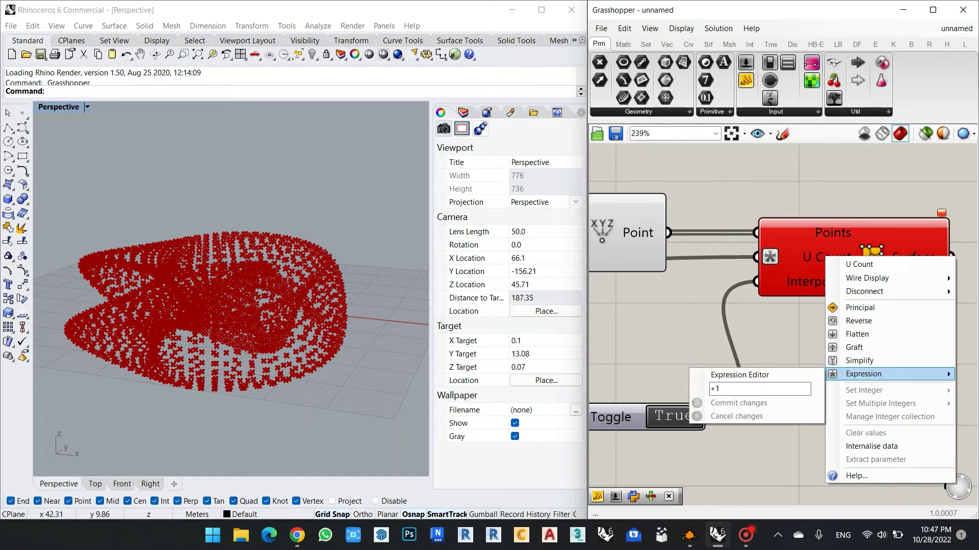
left_click(711, 388)
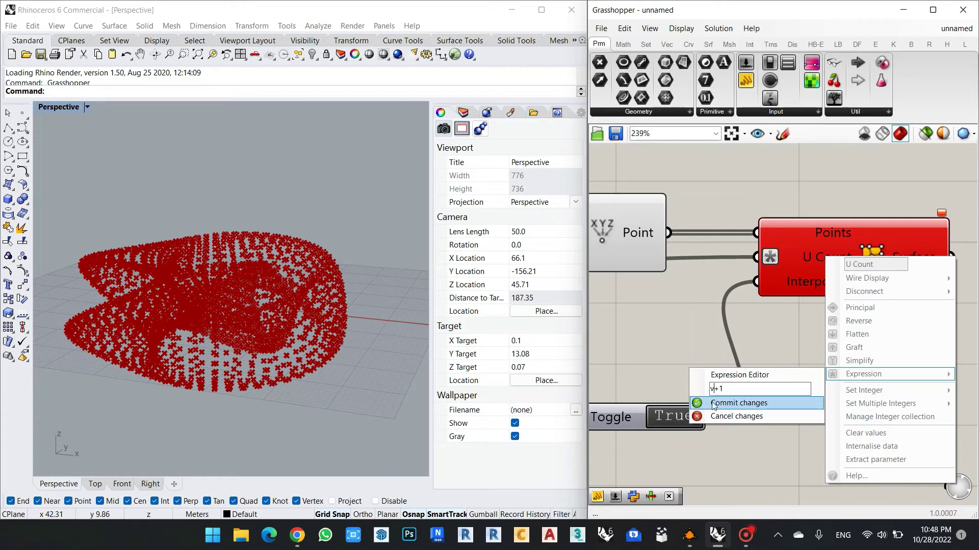
left_click(757, 408)
Step: Rename the U Count input of Surface From Points to v
right_click(819, 262)
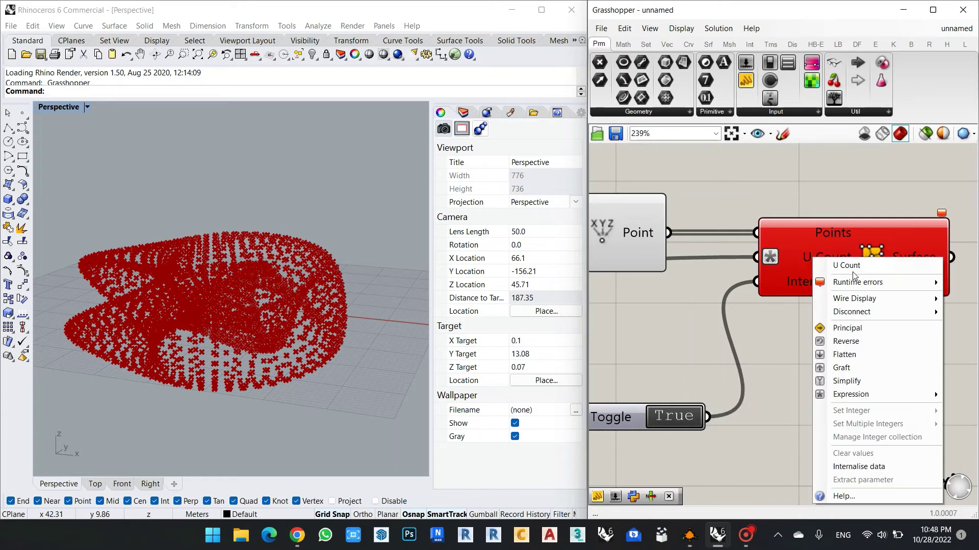
type("v")
key("Return")
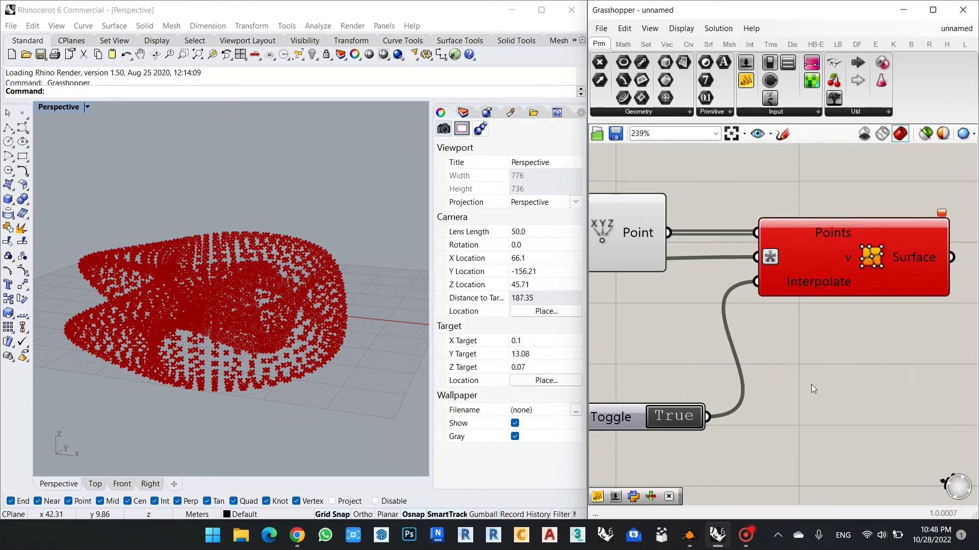
scroll(805, 362, "down", 4)
scroll(816, 326, "up", 2)
scroll(830, 301, "up", 2)
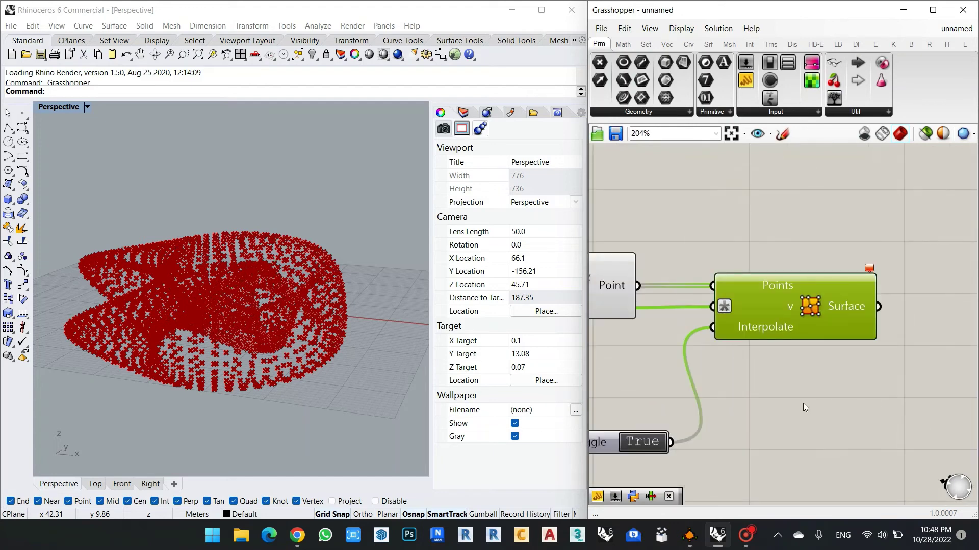
right_click(723, 307)
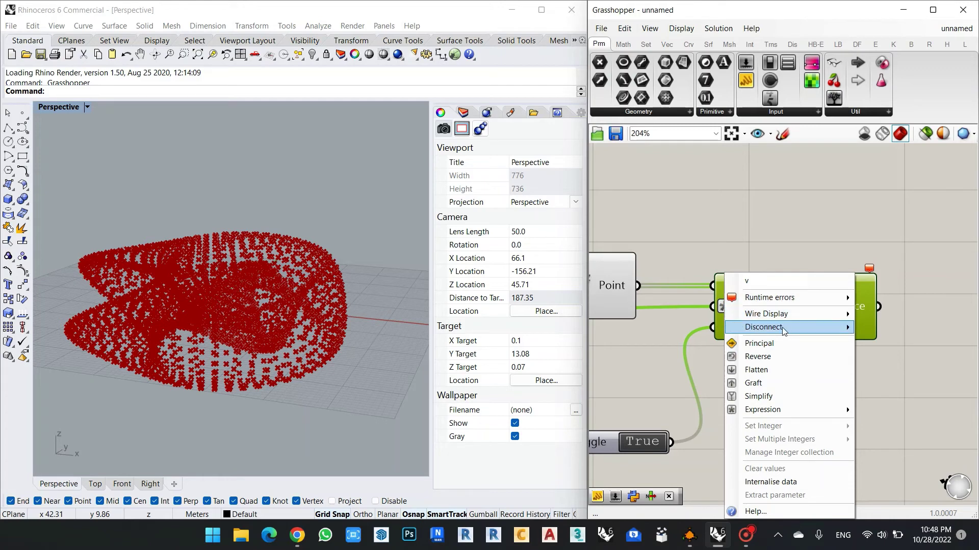
mouse_move(784, 331)
mouse_move(777, 313)
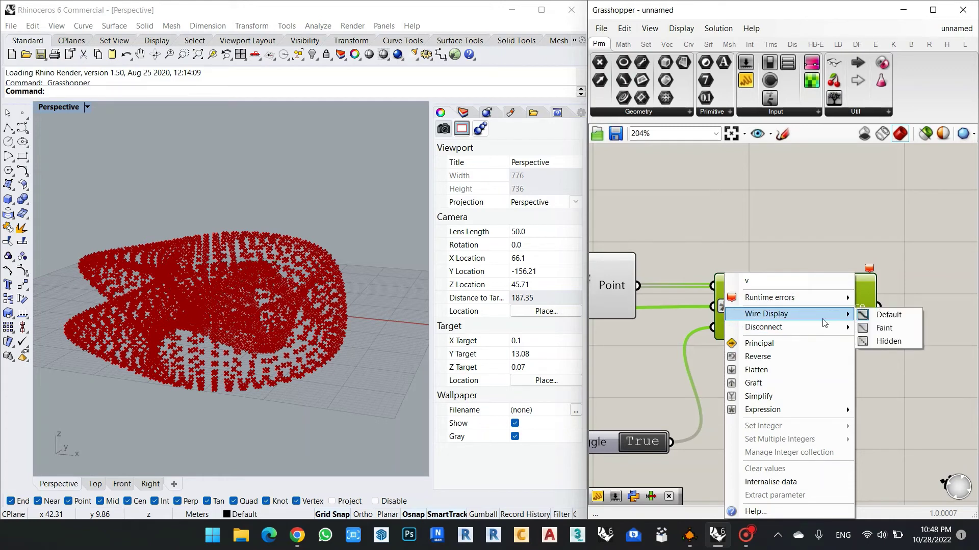
mouse_move(790, 407)
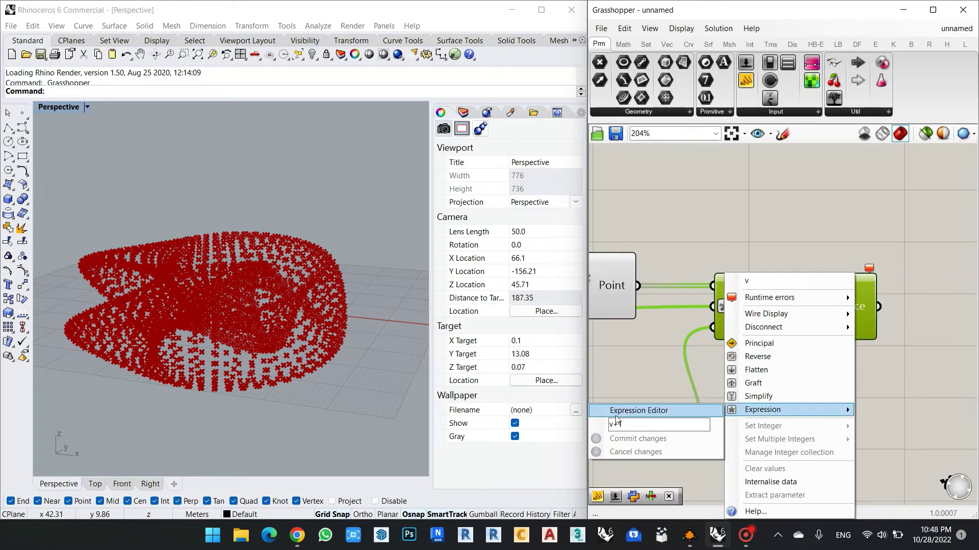
left_click_drag(624, 424, 599, 424)
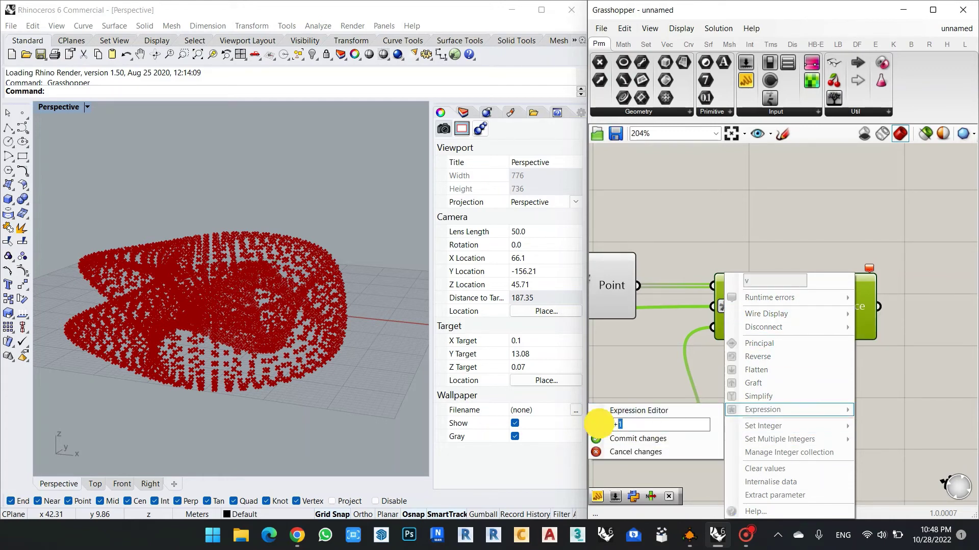
key("BackSpace")
left_click(636, 452)
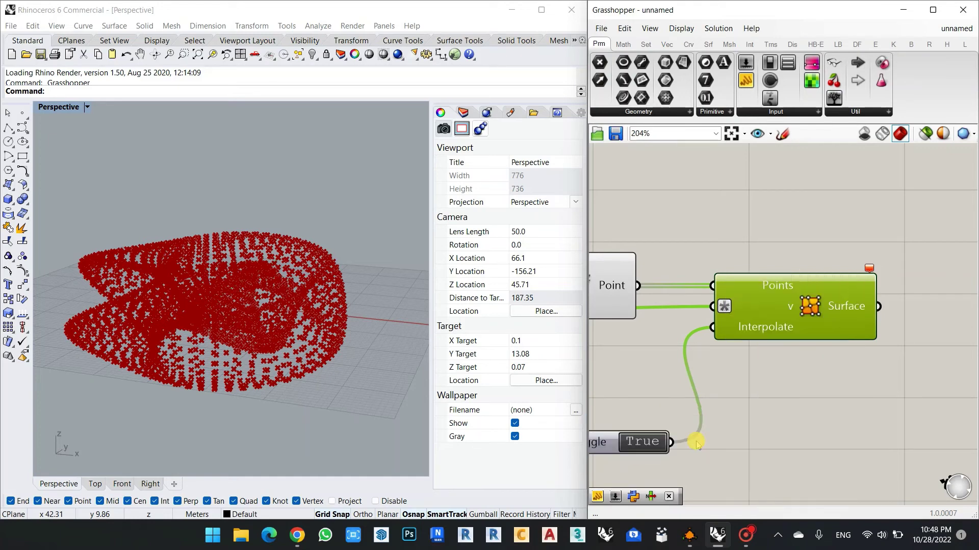
Step: Clear the v+1 expression from the v input of Surface From Points
scroll(807, 356, "down", 2)
scroll(807, 356, "up", 1)
right_click(745, 343)
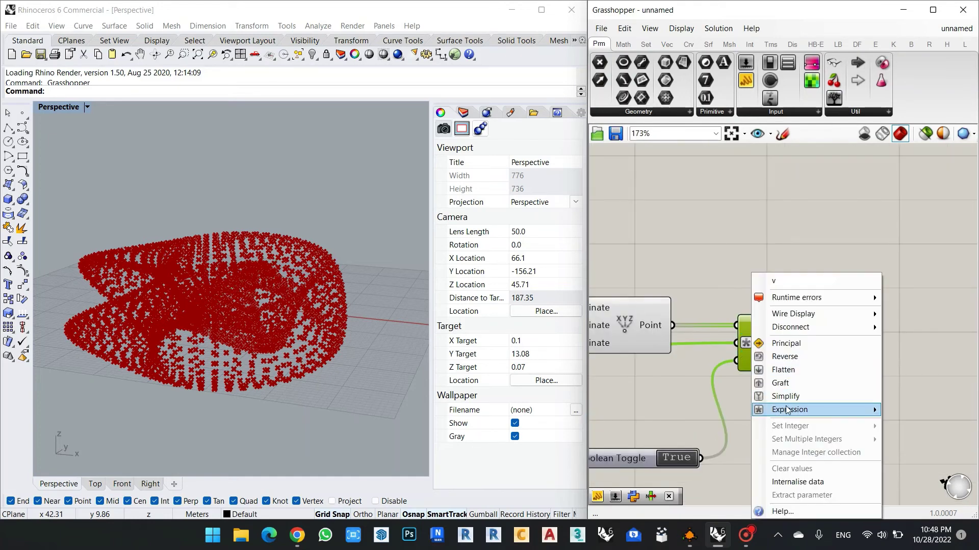
mouse_move(789, 410)
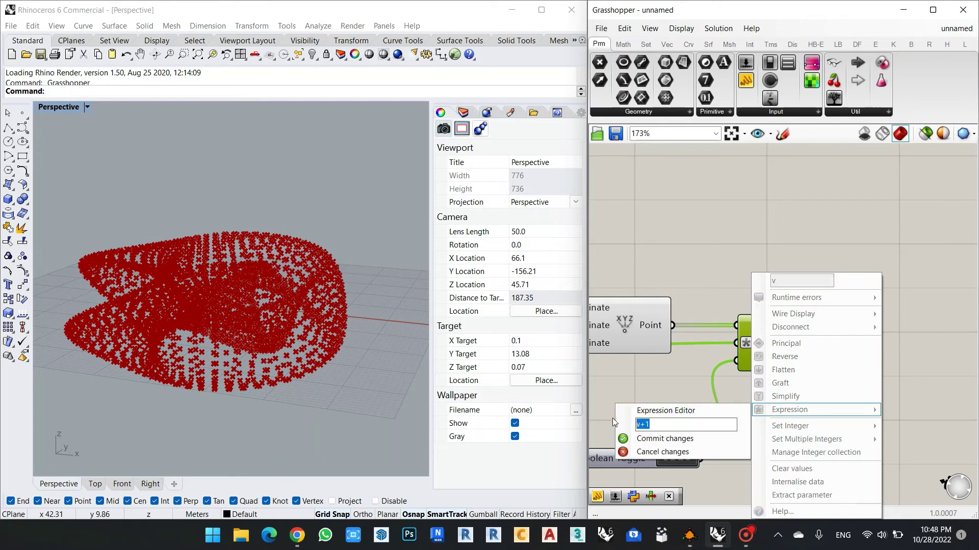
left_click(657, 439)
Step: Move Surface From Points slightly down and to the right, and disconnect the slider wire from its v input
scroll(842, 343, "down", 4)
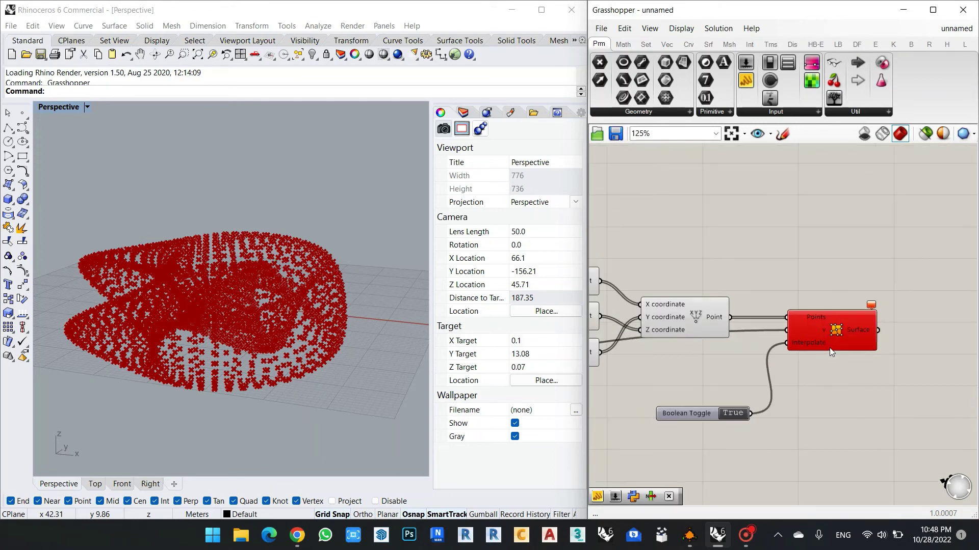
left_click(849, 336)
scroll(850, 334, "up", 2)
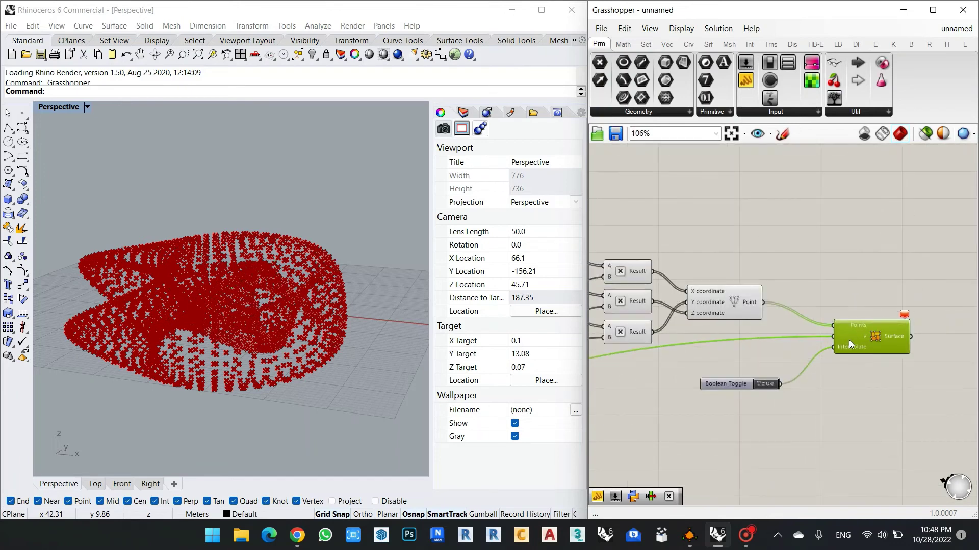
right_click(850, 337)
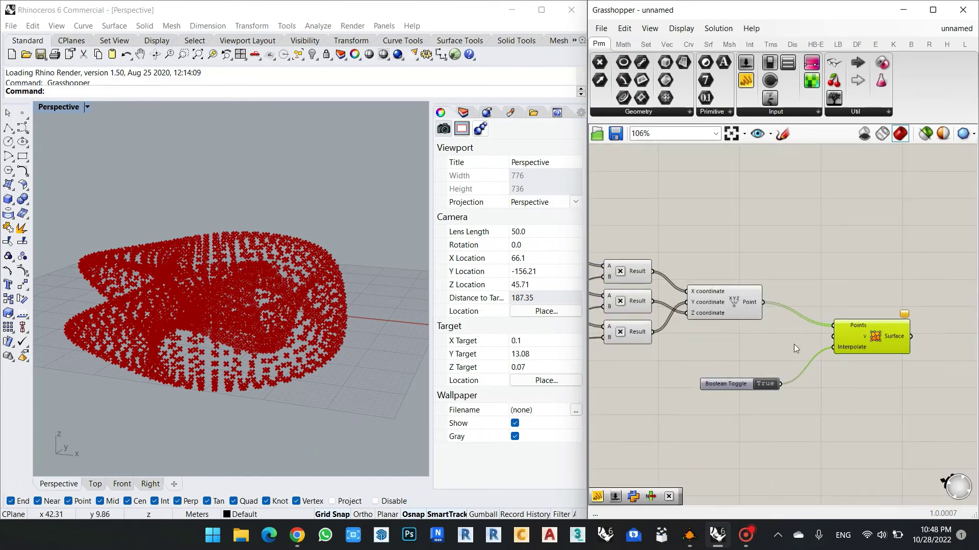
Step: Add an Addition component below Construct Point and set its B input to 1
scroll(758, 362, "up", 2)
double_click(771, 332)
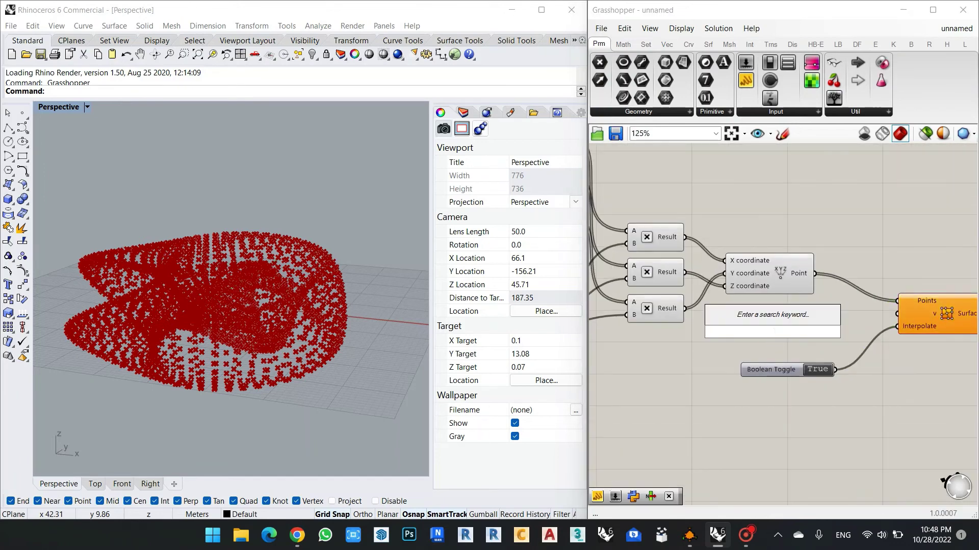
type("+")
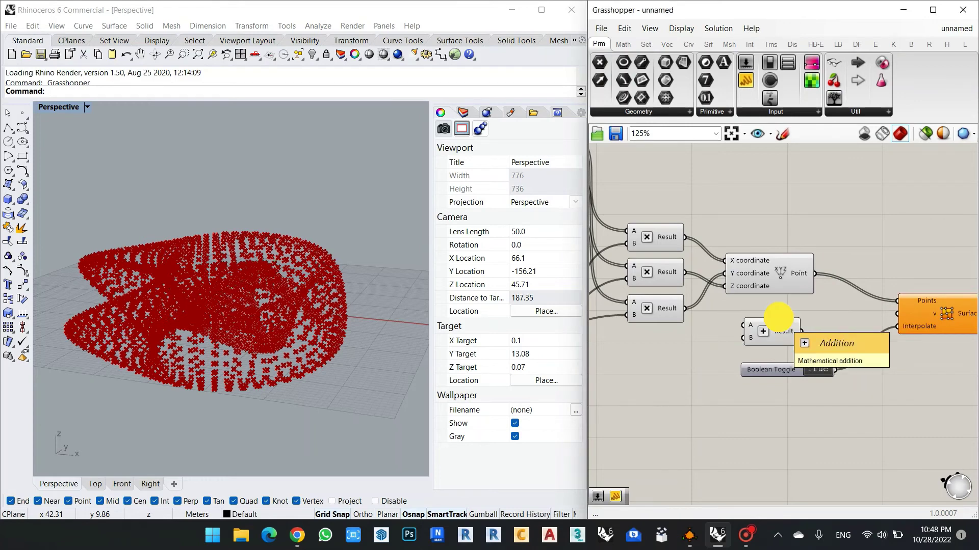
left_click(759, 318)
right_click(751, 338)
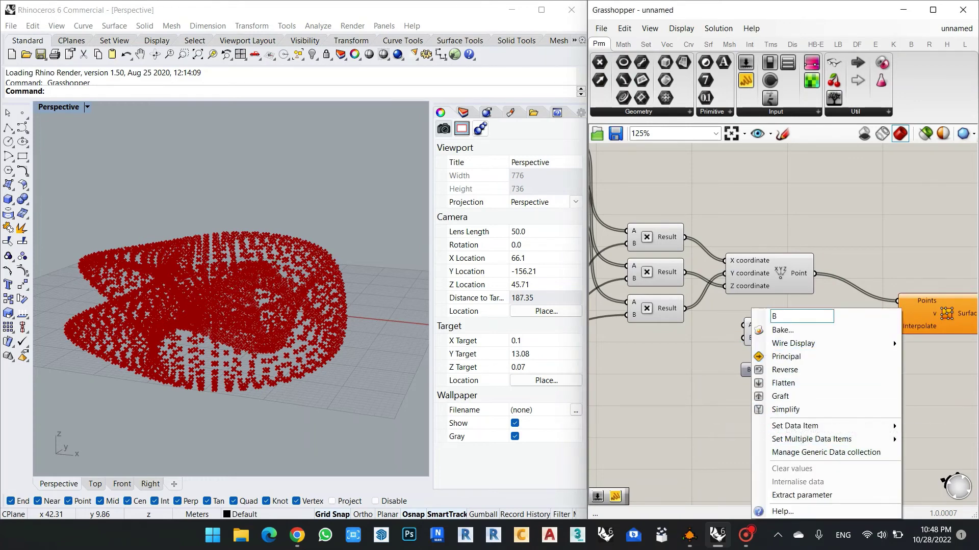
left_click(675, 371)
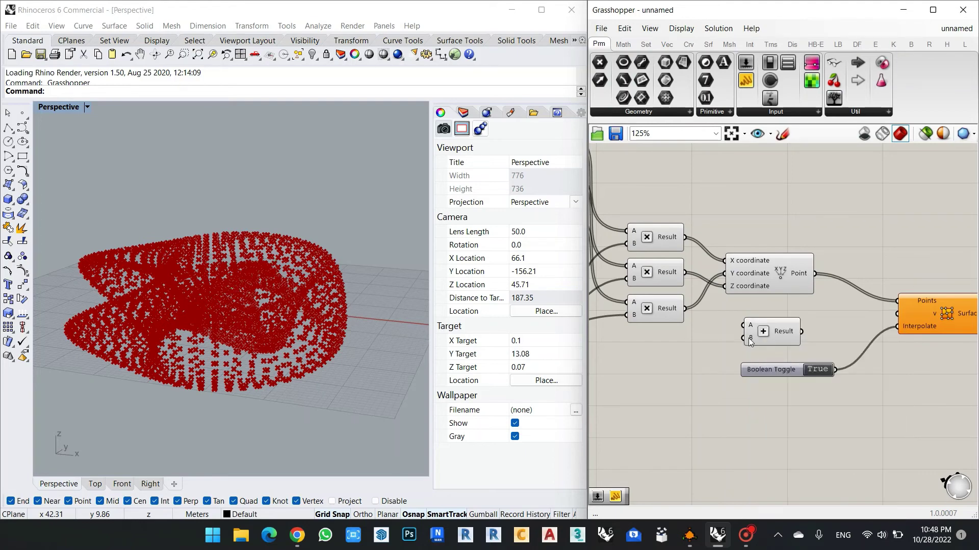
right_click(750, 338)
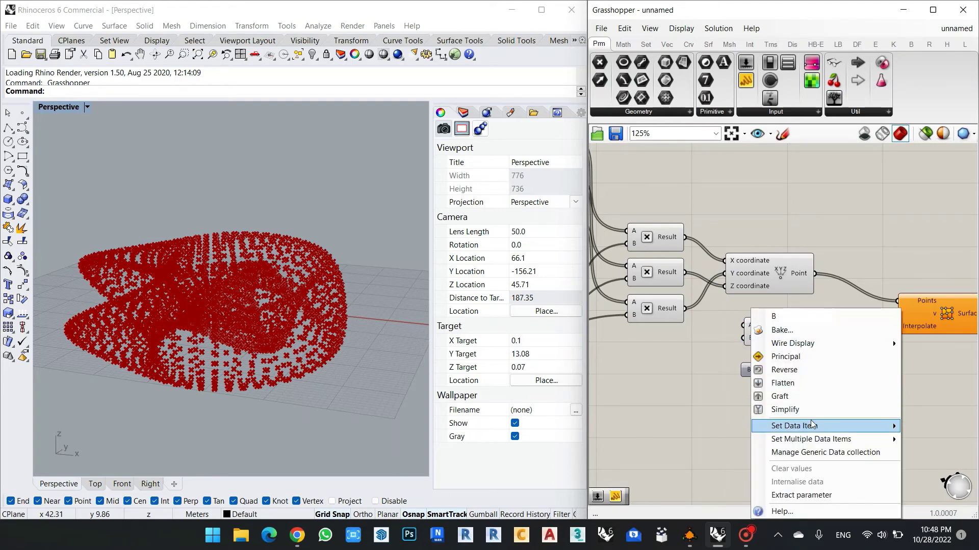
mouse_move(804, 427)
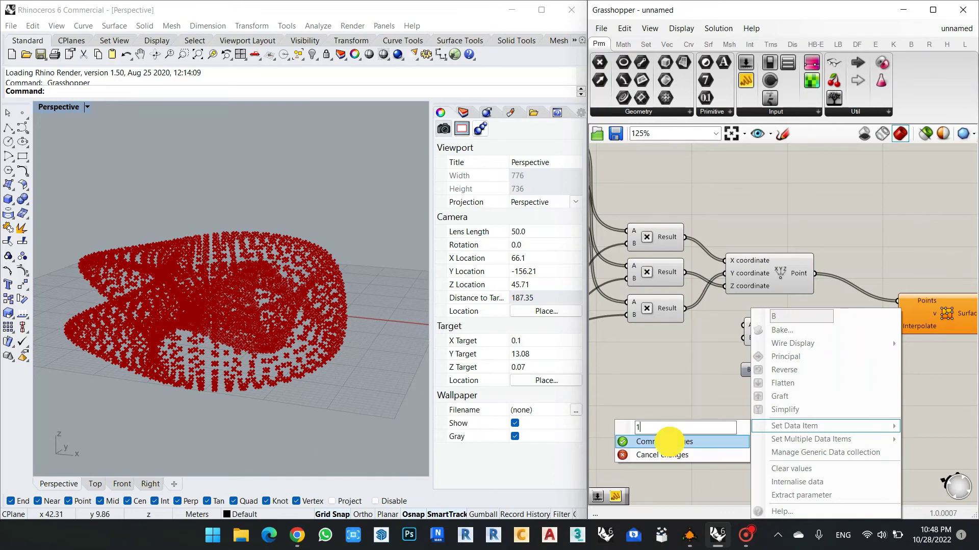
left_click(663, 441)
Step: Connect the lower division-count slider to Addition's A input and wire its Result to the v input of Surface From Points
scroll(840, 332, "down", 6)
scroll(632, 364, "up", 3)
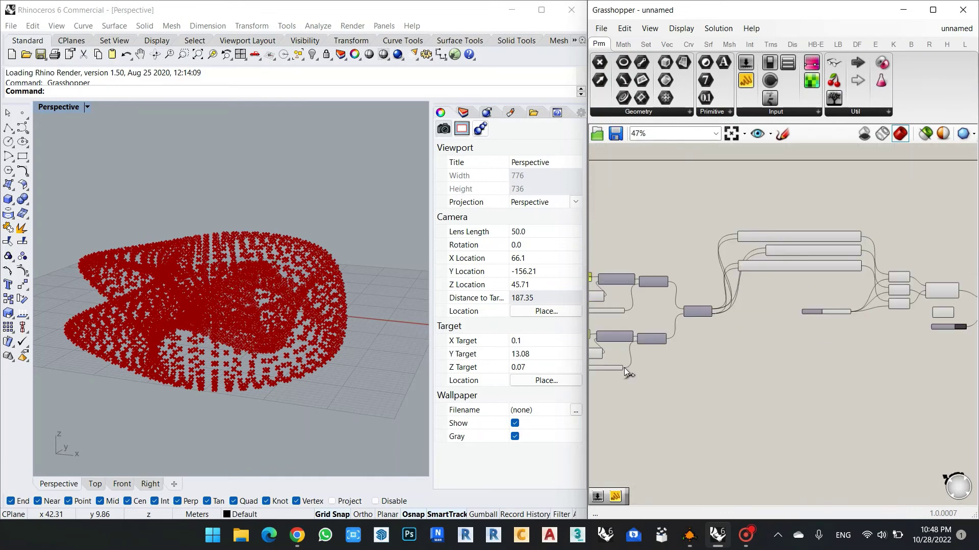
left_click_drag(624, 368, 917, 310)
scroll(923, 314, "up", 4)
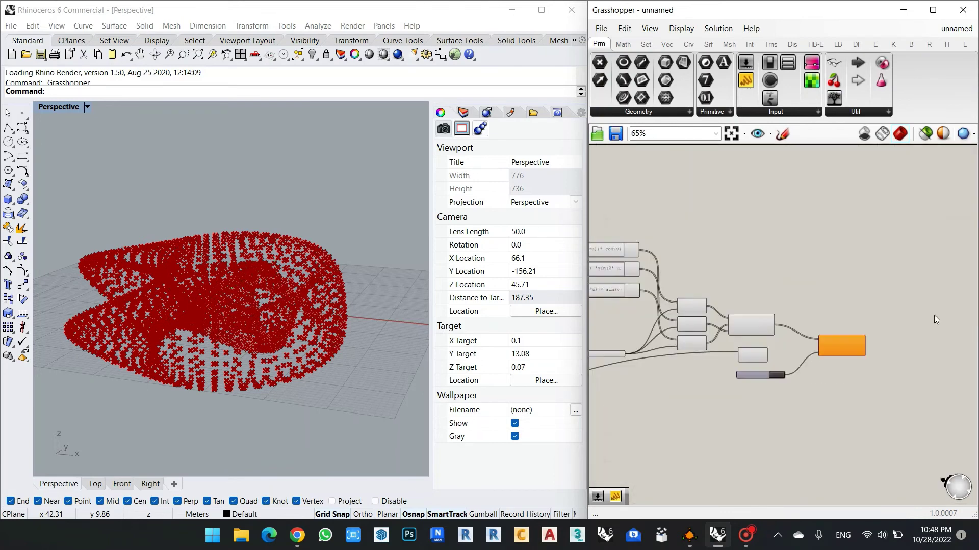
left_click_drag(697, 371, 780, 356)
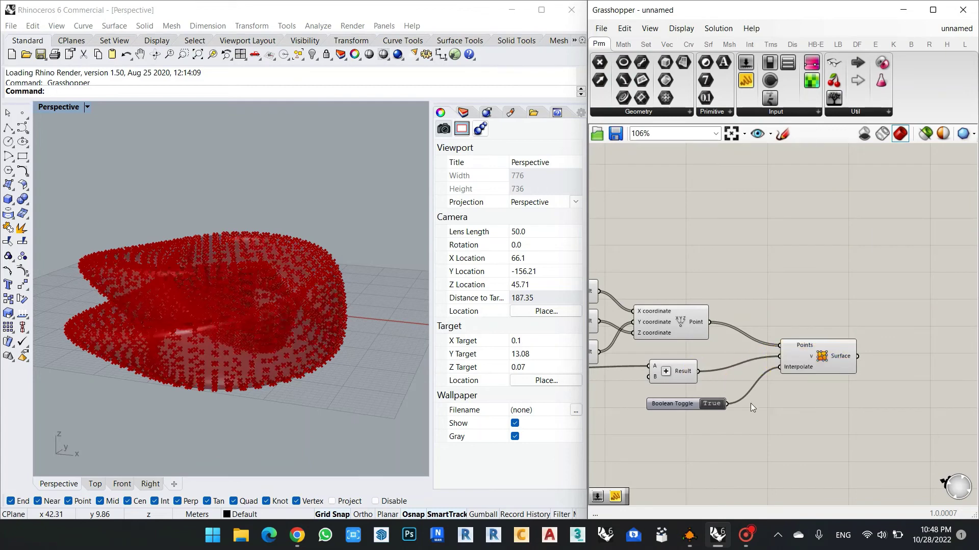
Step: Hide the preview of the Construct Point component so only the surface is displayed
scroll(820, 267, "up", 3)
left_click(790, 325)
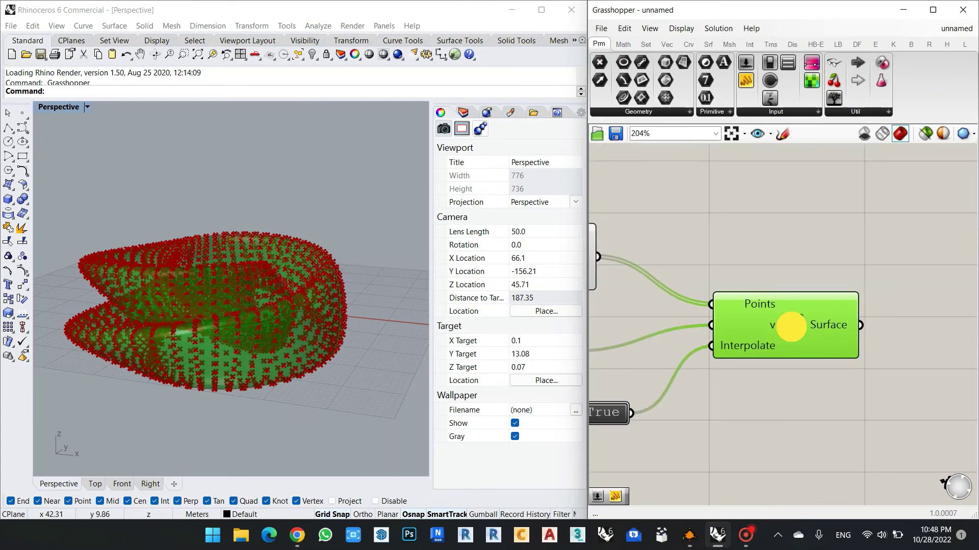
left_click(823, 240)
right_click_drag(209, 334, 214, 364)
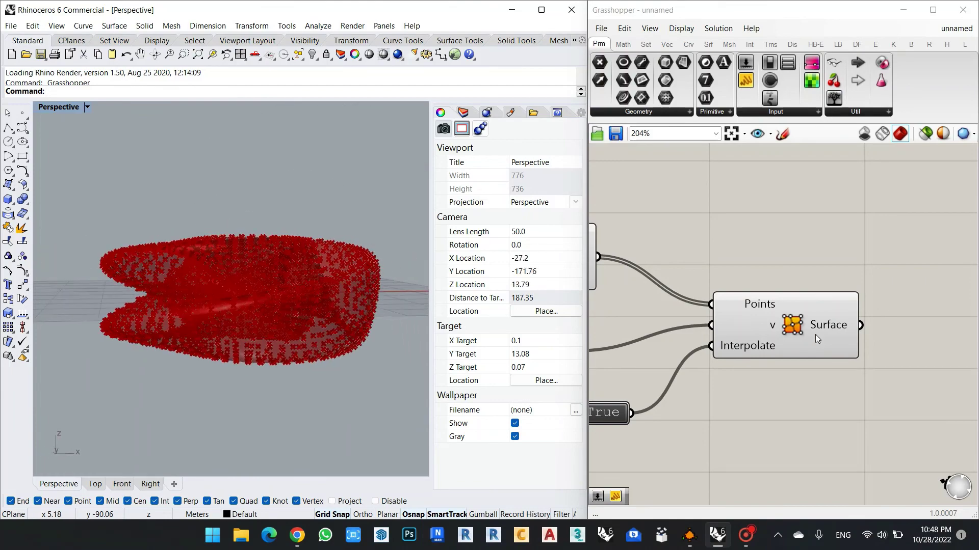
scroll(892, 269, "down", 7)
scroll(813, 274, "up", 6)
right_click(750, 246)
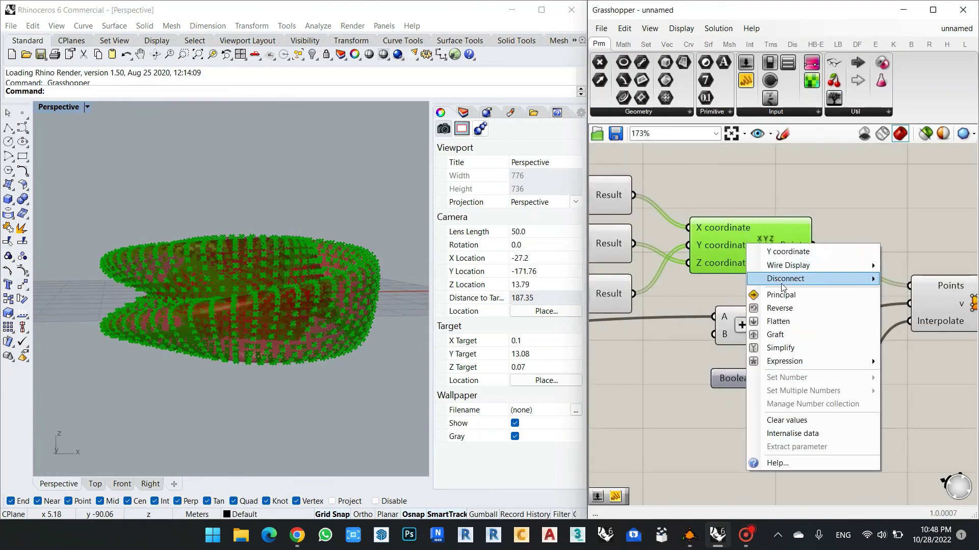
middle_click(745, 244)
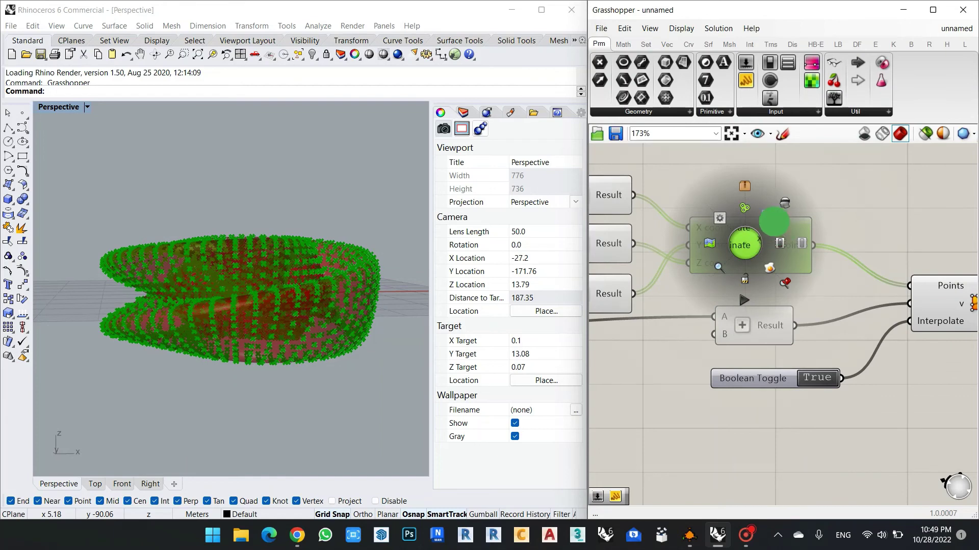
left_click(785, 203)
Step: Compare the Rhino surface with the Klein_2 model in K3DSurf, rotating both views, and minimize K3DSurf
right_click_drag(317, 339, 260, 347)
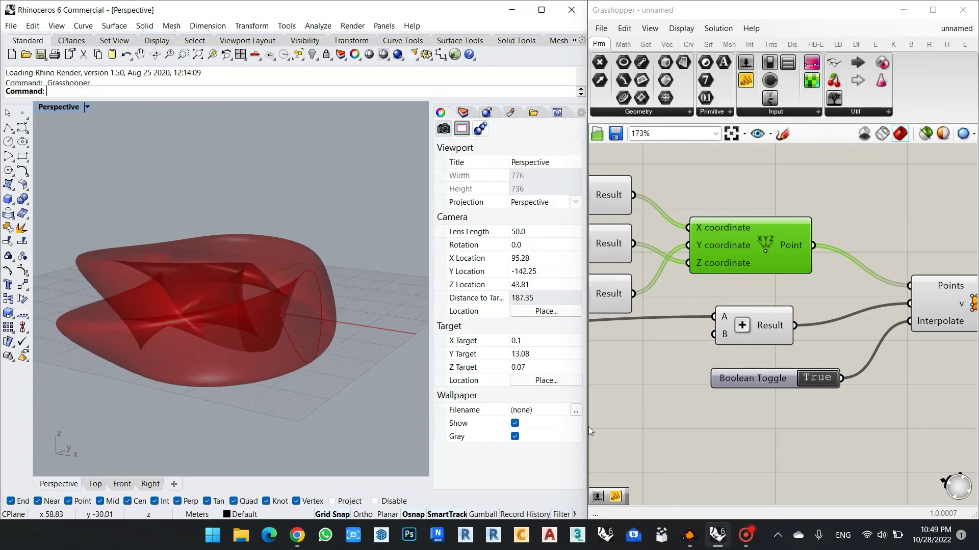
left_click(694, 543)
left_click_drag(448, 299, 446, 363)
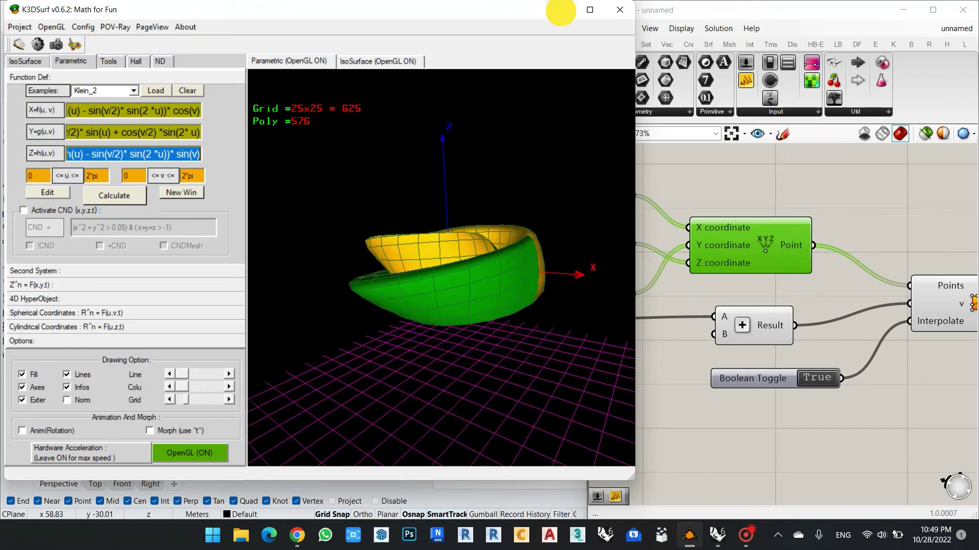
left_click(560, 9)
Step: Examine the Surface From Points result from several angles in Rhino and review the Grasshopper definition that generates it
right_click_drag(237, 343, 250, 320)
scroll(705, 302, "down", 7)
scroll(781, 303, "up", 8)
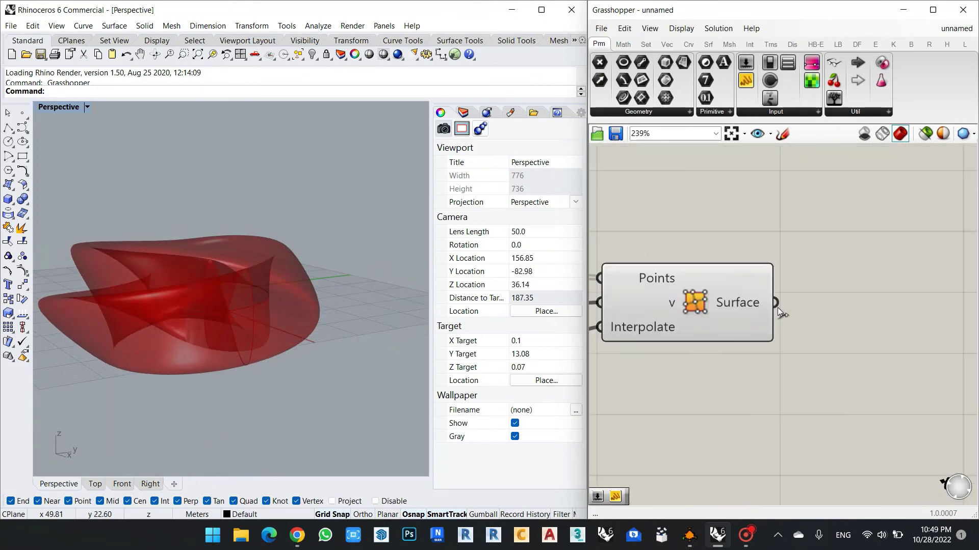
scroll(812, 293, "down", 6)
scroll(689, 308, "up", 5)
scroll(724, 301, "up", 2)
left_click_drag(729, 276, 805, 301)
mouse_move(170, 296)
right_mouse_down()
mouse_move(264, 284)
mouse_move(307, 265)
mouse_move(287, 285)
mouse_move(124, 277)
mouse_move(109, 230)
mouse_move(182, 291)
mouse_move(176, 301)
right_mouse_up()
scroll(739, 293, "down", 9)
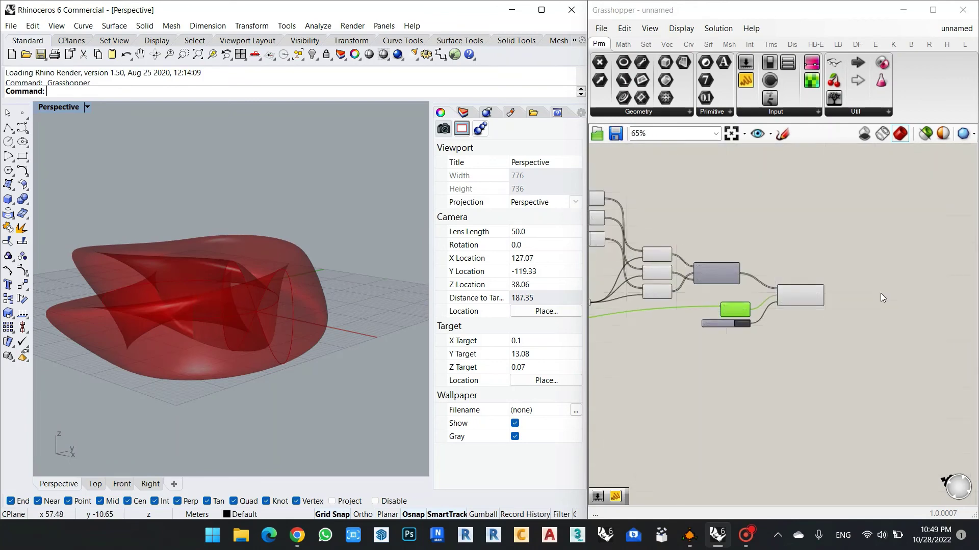
scroll(820, 286, "up", 8)
left_click(765, 323)
scroll(747, 255, "down", 5)
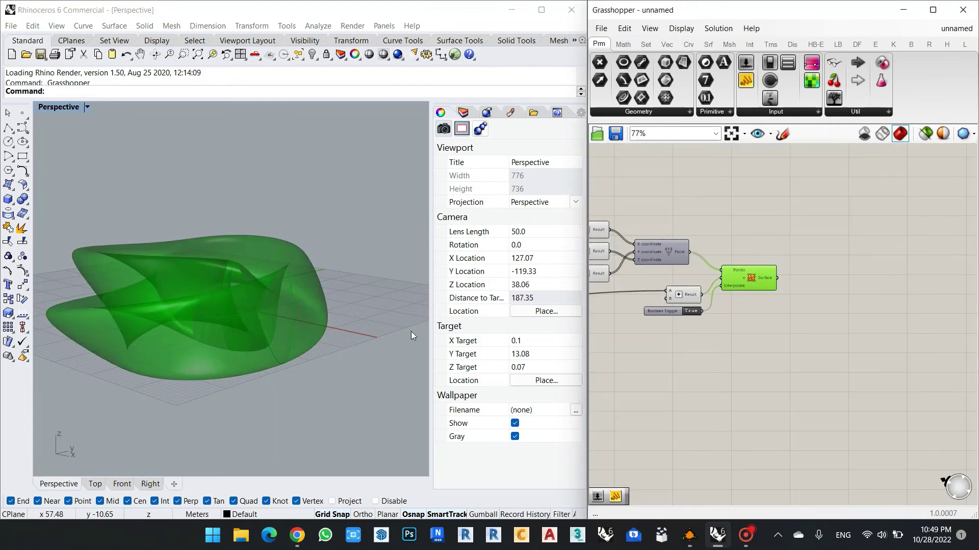
right_click_drag(189, 323, 290, 309)
right_click_drag(314, 276, 234, 306)
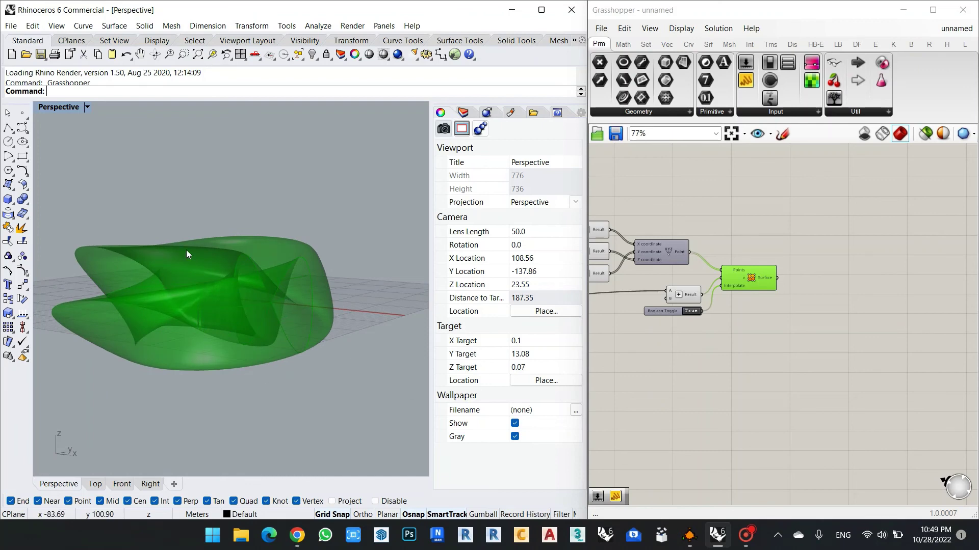
mouse_move(187, 251)
right_mouse_down()
mouse_move(323, 343)
mouse_move(338, 384)
mouse_move(186, 291)
mouse_move(194, 260)
right_mouse_up()
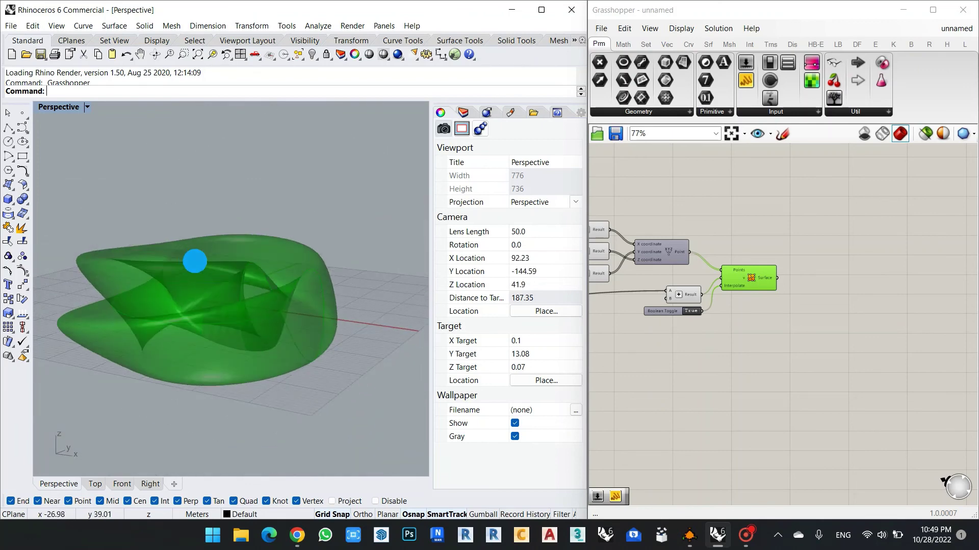
scroll(837, 299, "down", 4)
scroll(837, 299, "down", 1)
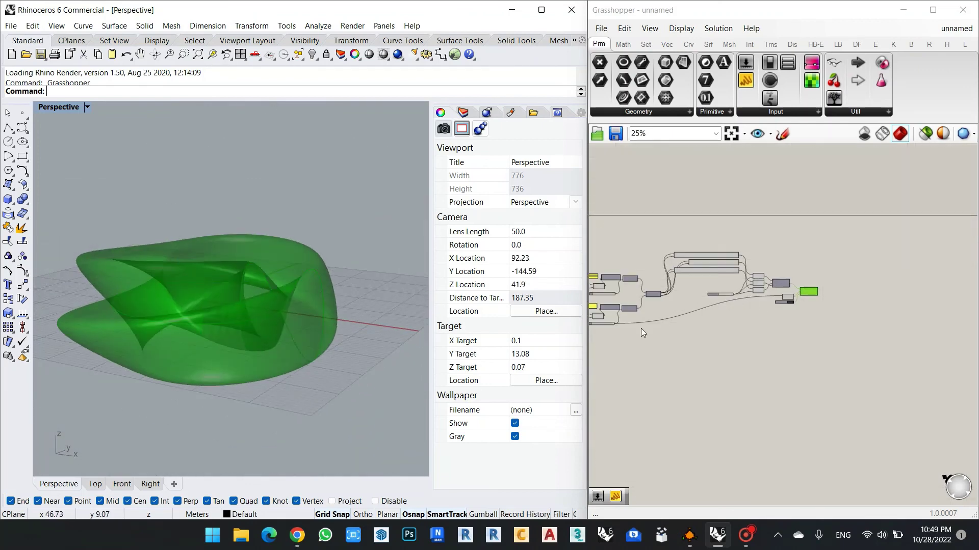
scroll(745, 281, "up", 9)
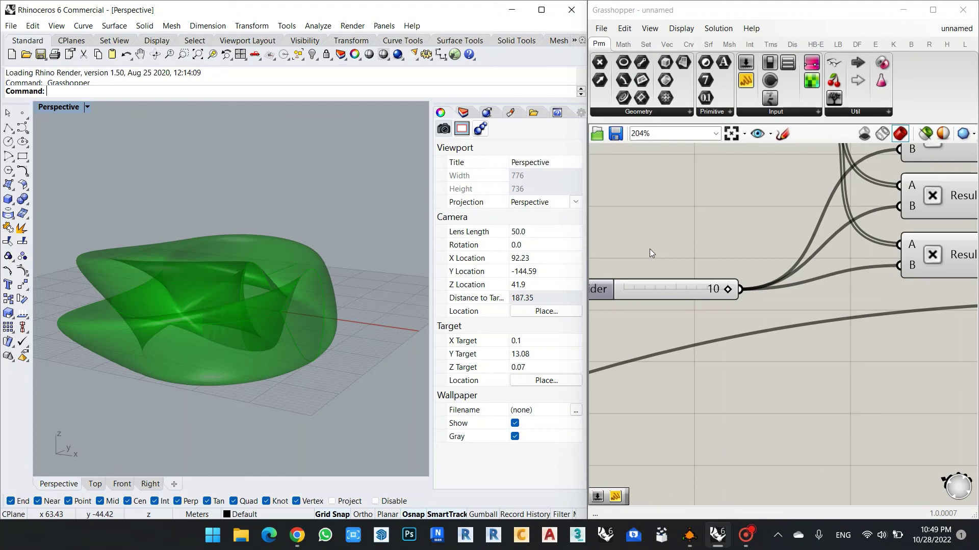
Step: Switch to K3DSurf, change sin(v/2) to sin(v/5) in the last term of Klein_2's X formula, and recalculate the surface
left_click(689, 535)
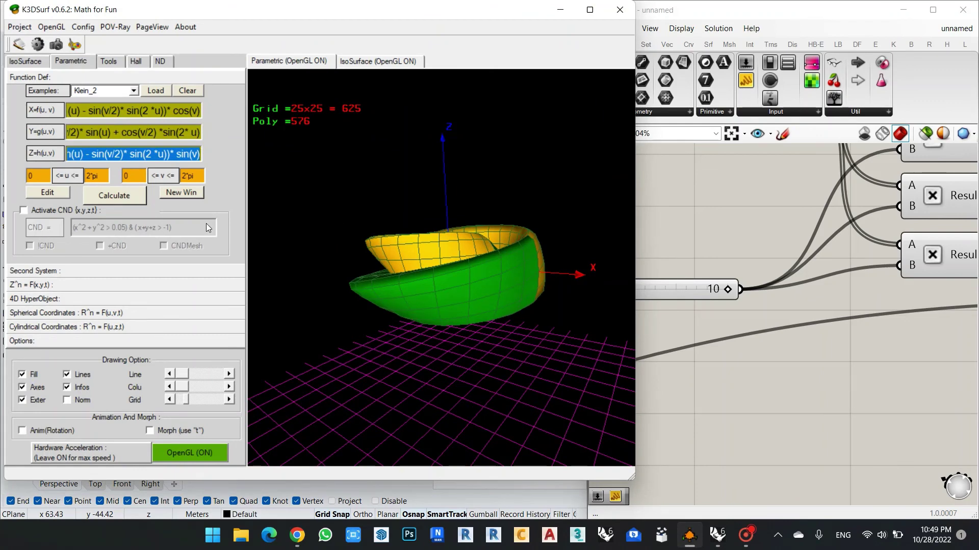
left_click(109, 61)
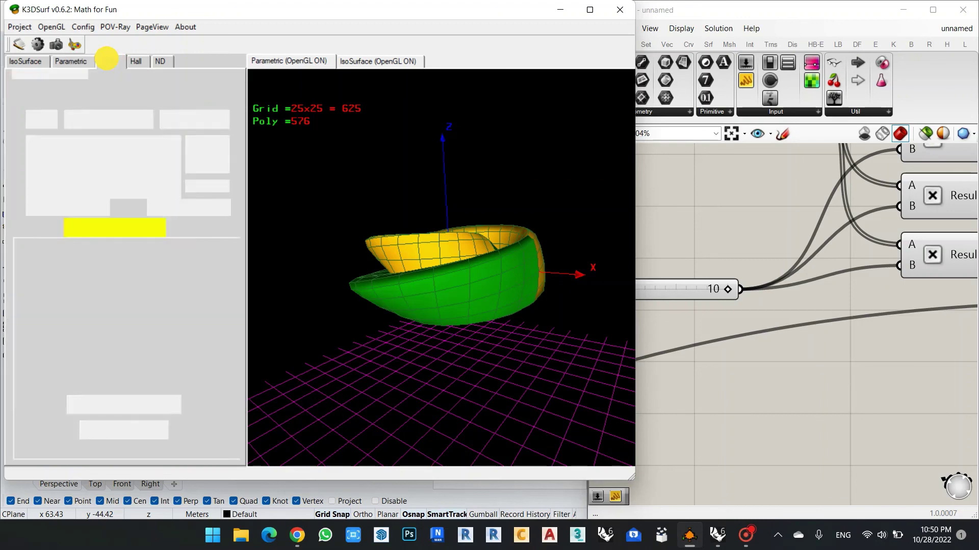
left_click(25, 61)
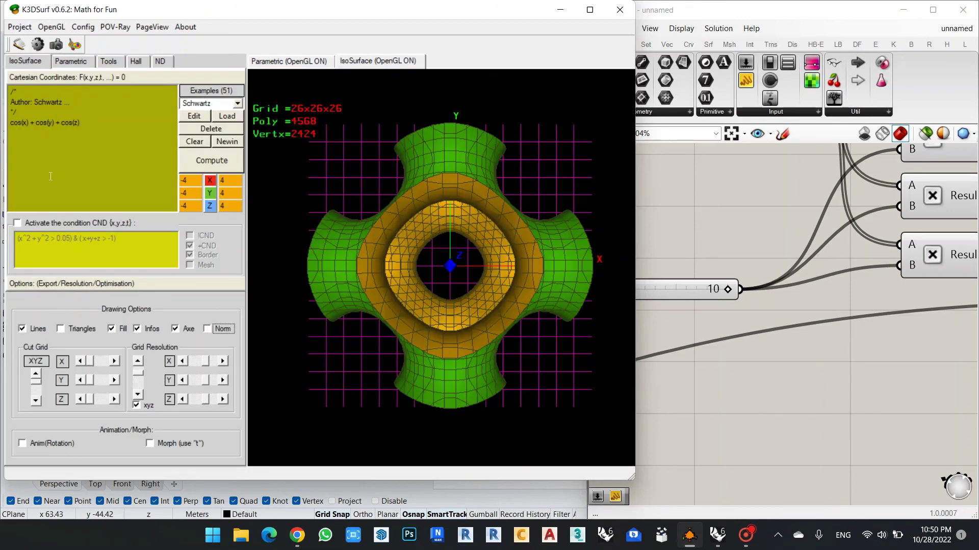
left_click(71, 61)
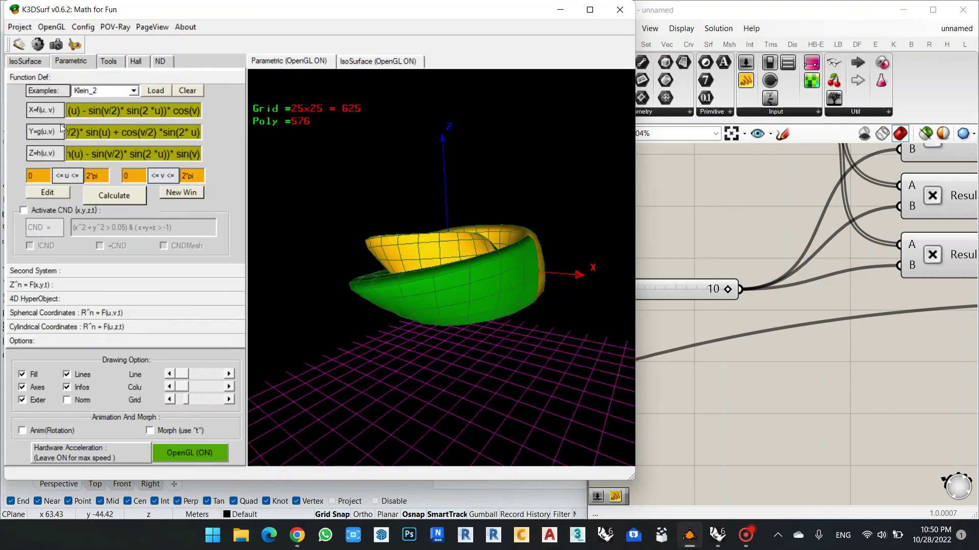
double_click(114, 112)
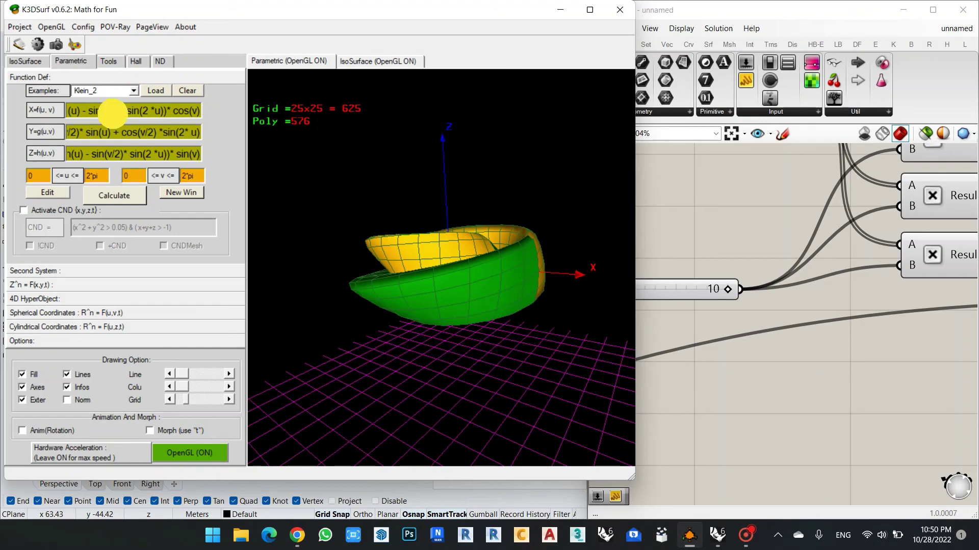
type("5")
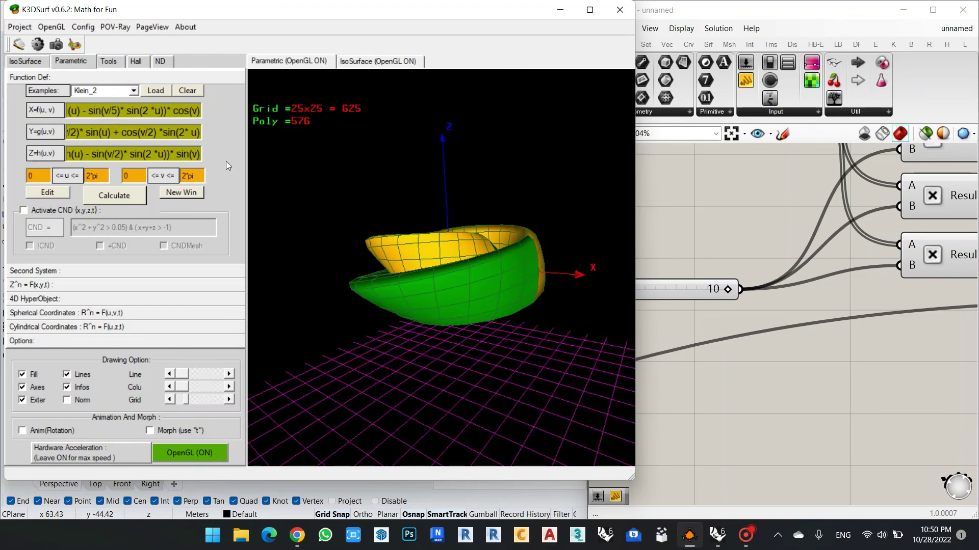
left_click(114, 196)
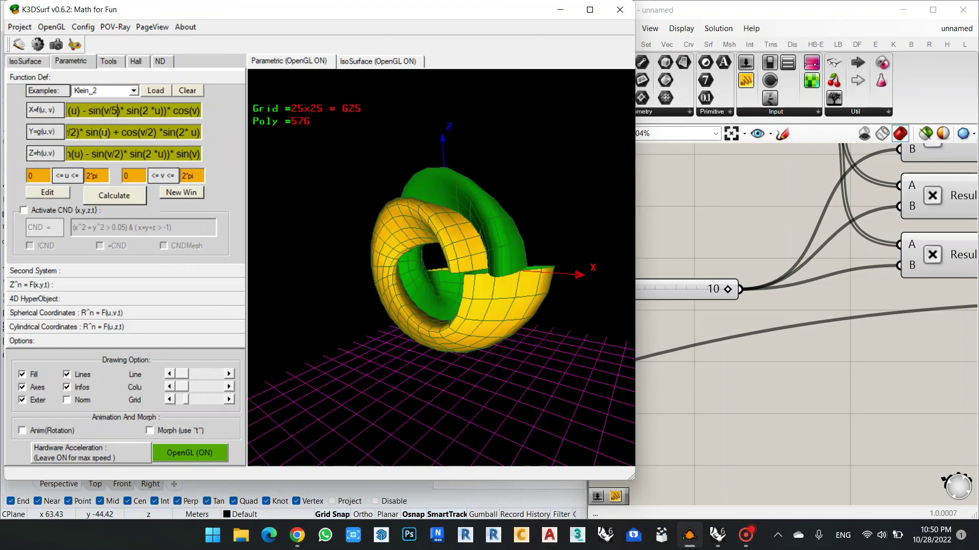
left_click_drag(448, 286, 410, 313)
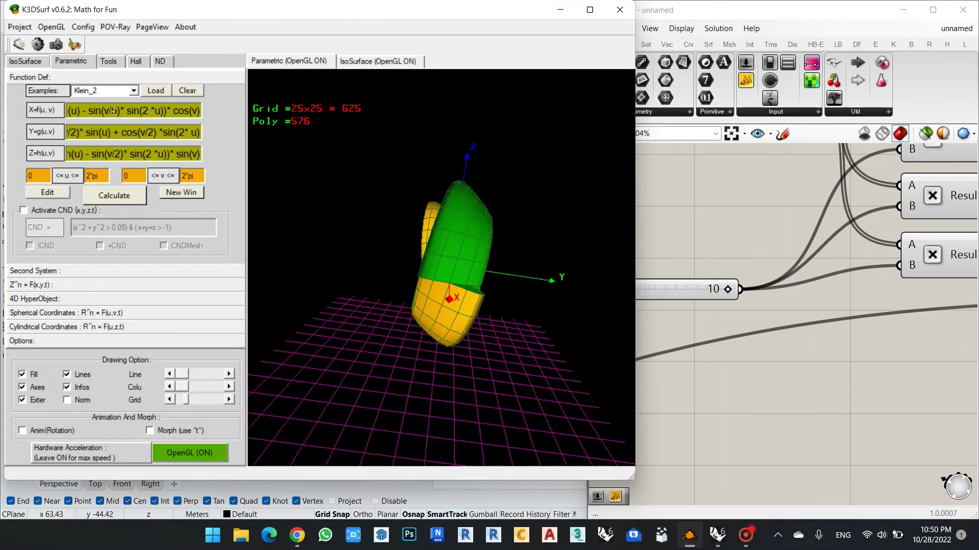
Step: Restore sin(v/2) in the last term of the X formula and recalculate the surface
left_click(113, 110)
left_click(126, 197)
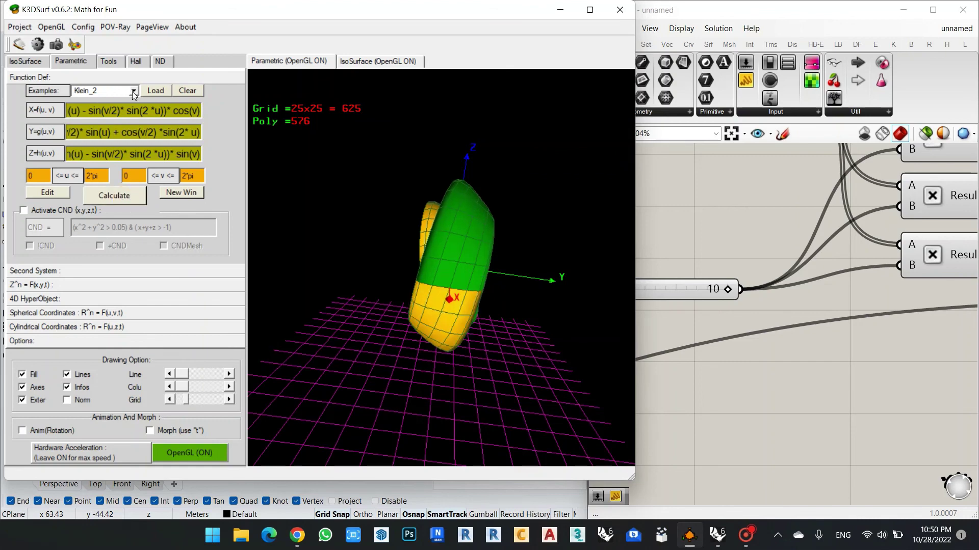
Step: Browse the parametric surface examples from Klein_2 through Cresent to Fresnel_1
left_click(96, 92)
left_click(102, 99)
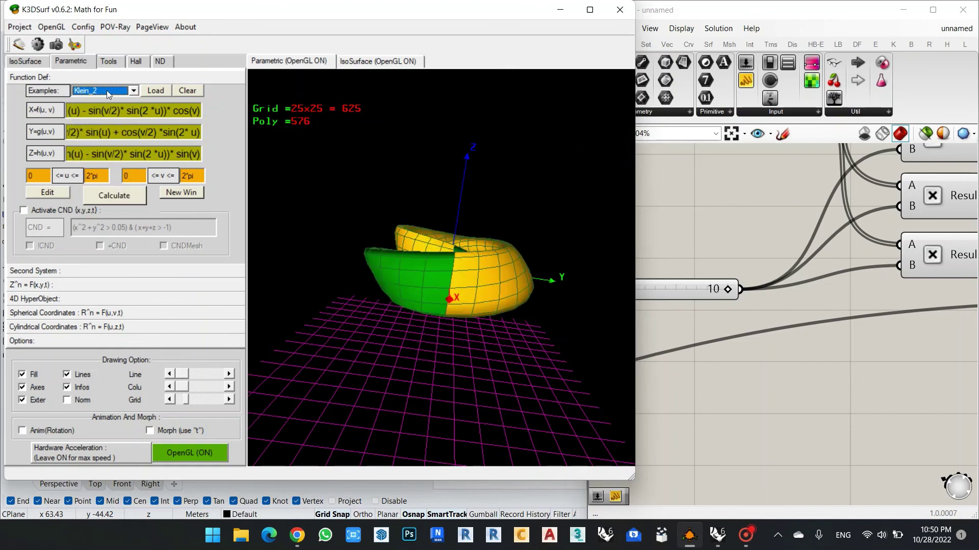
scroll(106, 90, "down", 10)
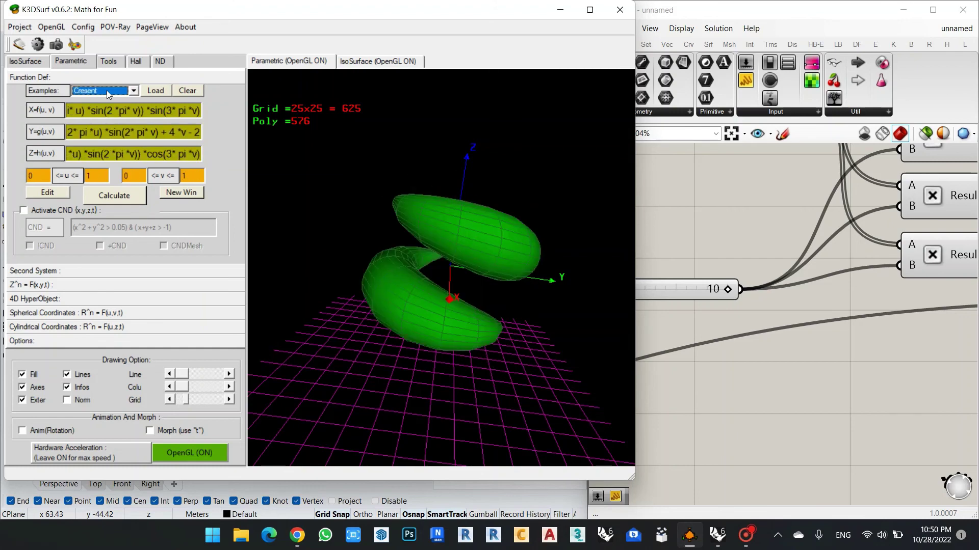
scroll(106, 91, "down", 3)
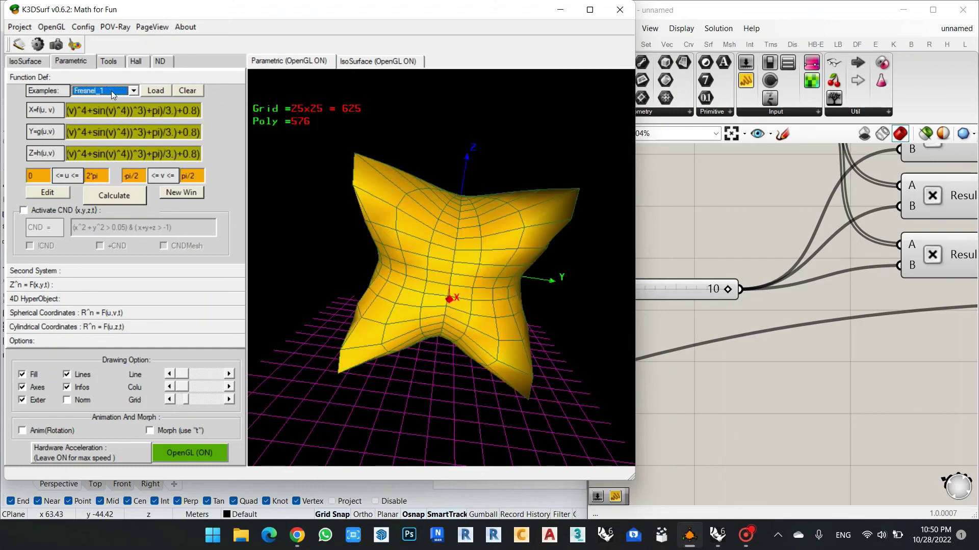